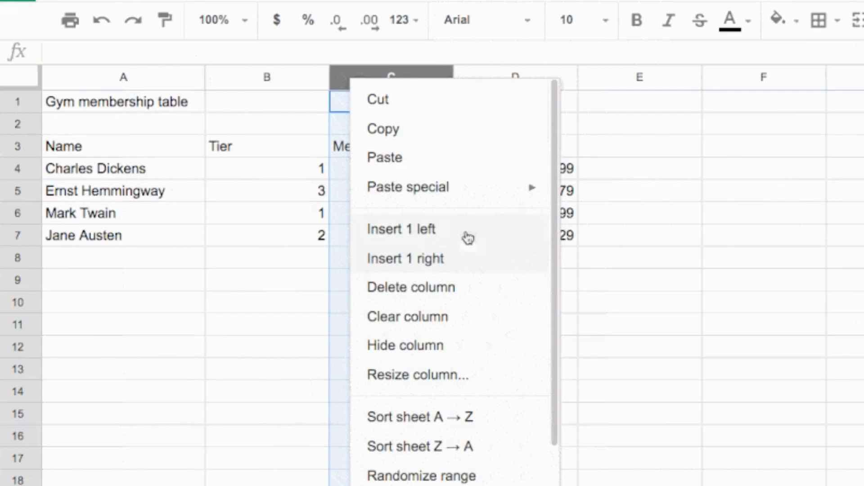
Step: Insert one column to the left of column C in the gym membership table
left_click(466, 235)
right_click(417, 76)
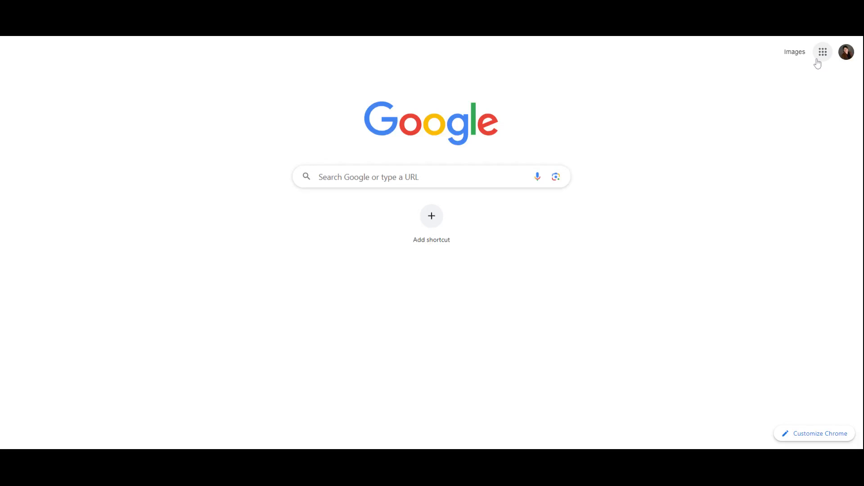
Step: Go to Google Sheets and open the Training Data spreadsheet
left_click(821, 53)
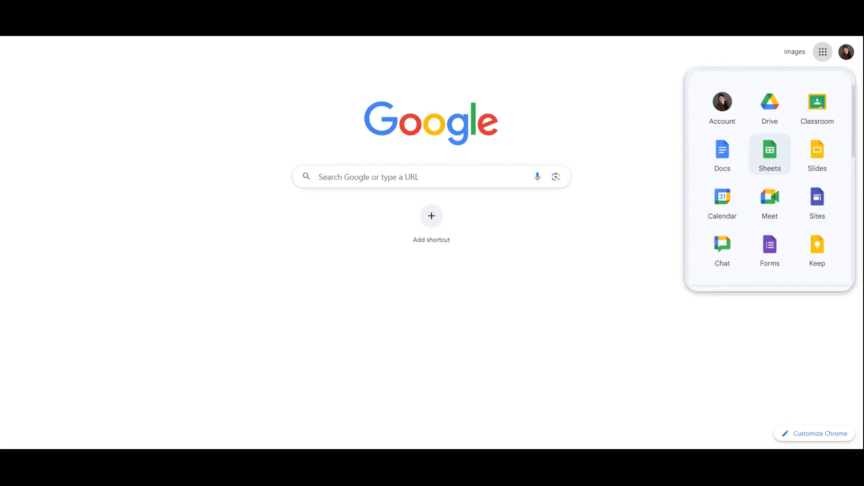
left_click(783, 170)
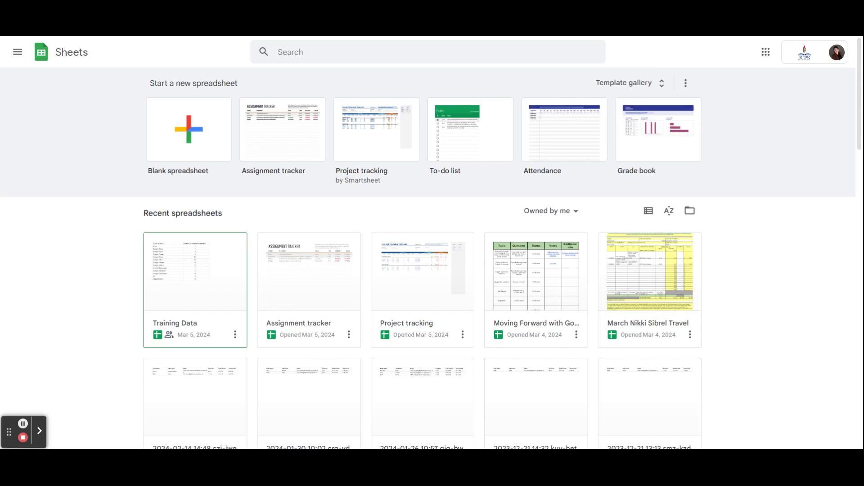
left_click(215, 309)
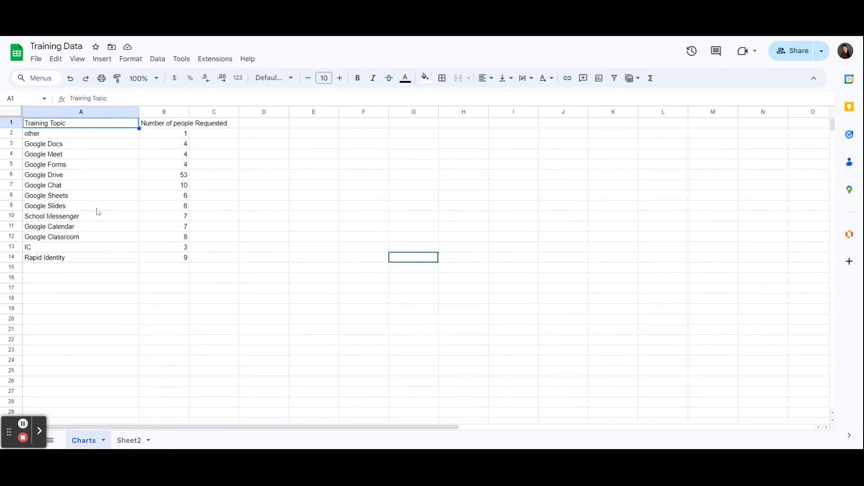
Step: Format the header cells A1:C1 as bold, font size 11 and horizontally centered
left_click(237, 123, "shift")
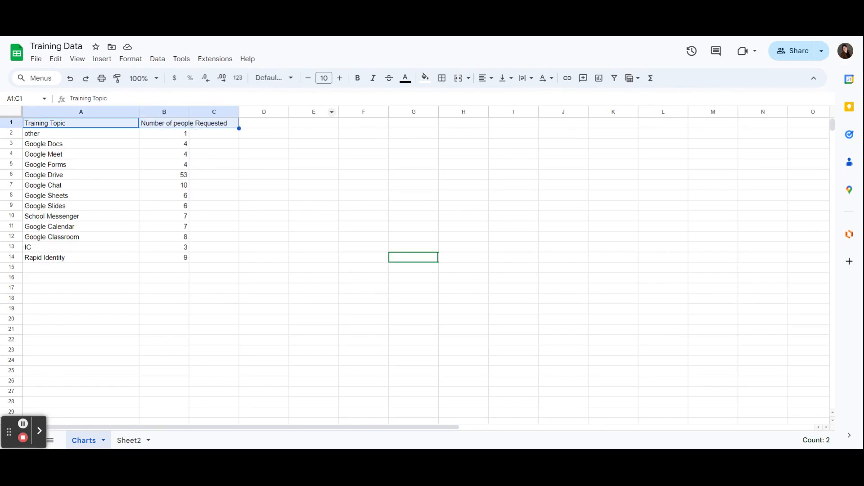
left_click(358, 79)
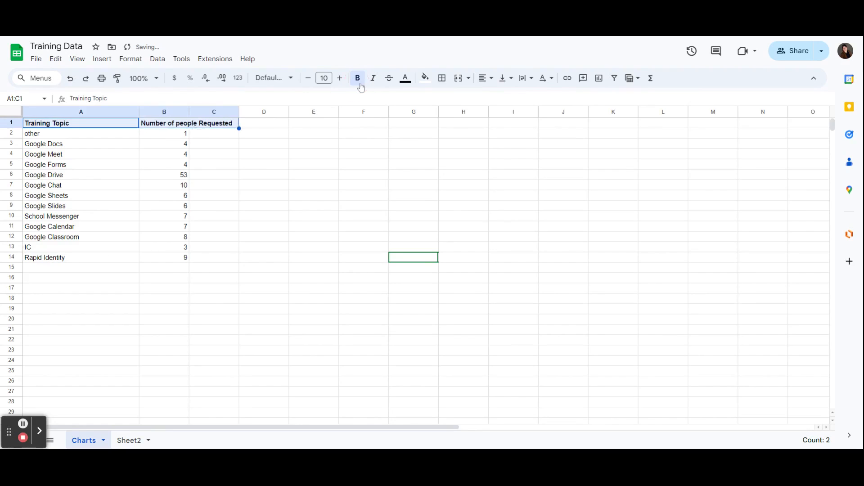
left_click(338, 78)
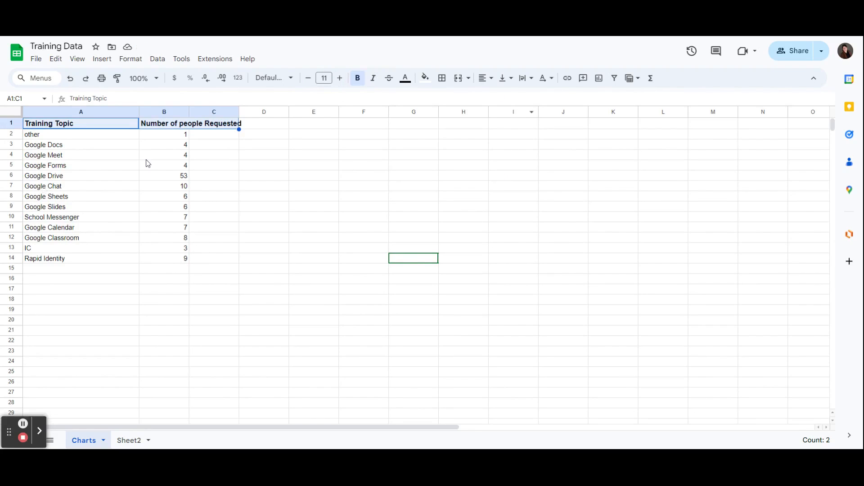
left_click(486, 78)
left_click(503, 97)
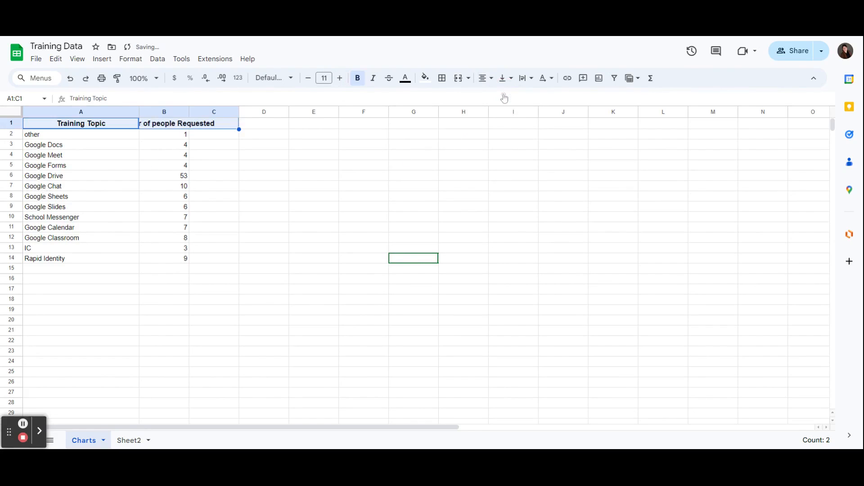
Step: Wrap the text in header cells A1:B1 and align it vertically to the middle
left_click(143, 126)
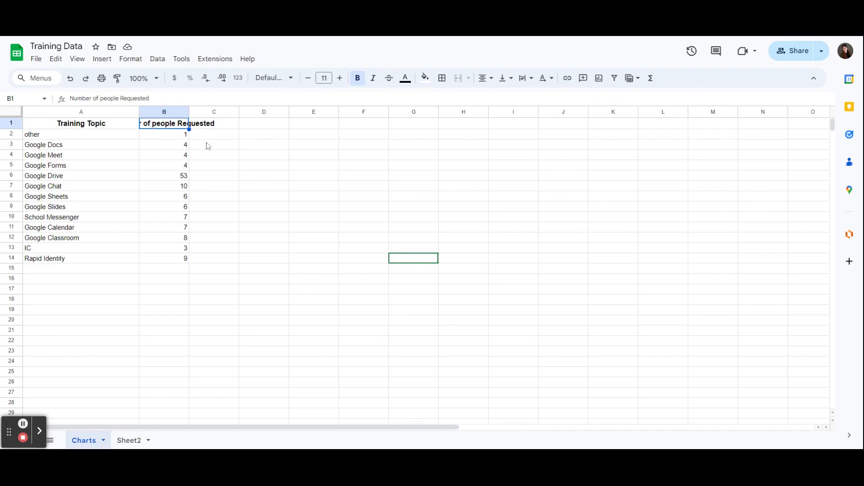
left_click(211, 127)
left_click(159, 126)
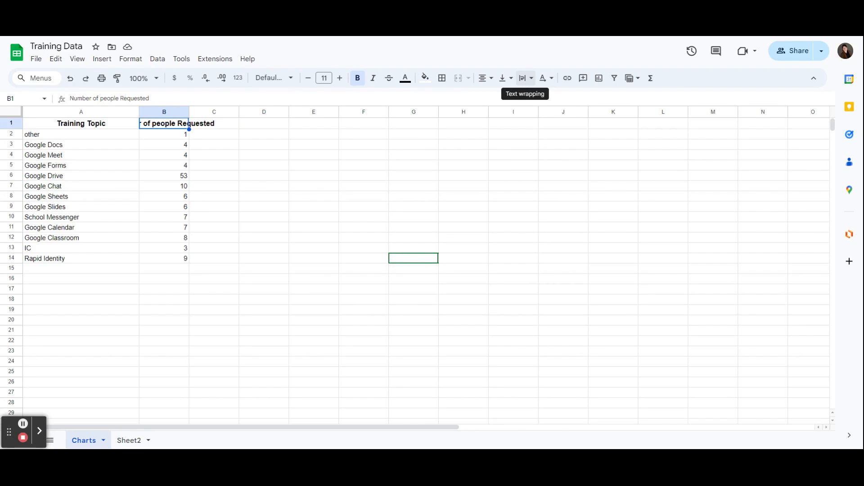
left_click_drag(83, 122, 162, 122)
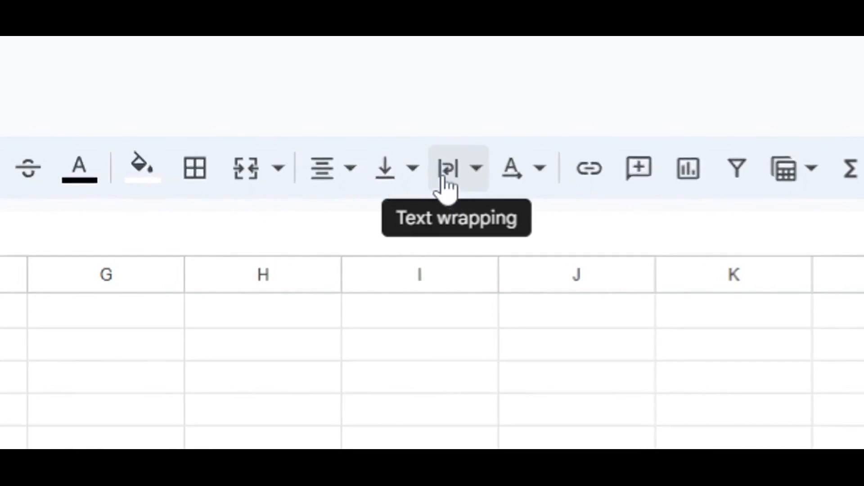
left_click(457, 189)
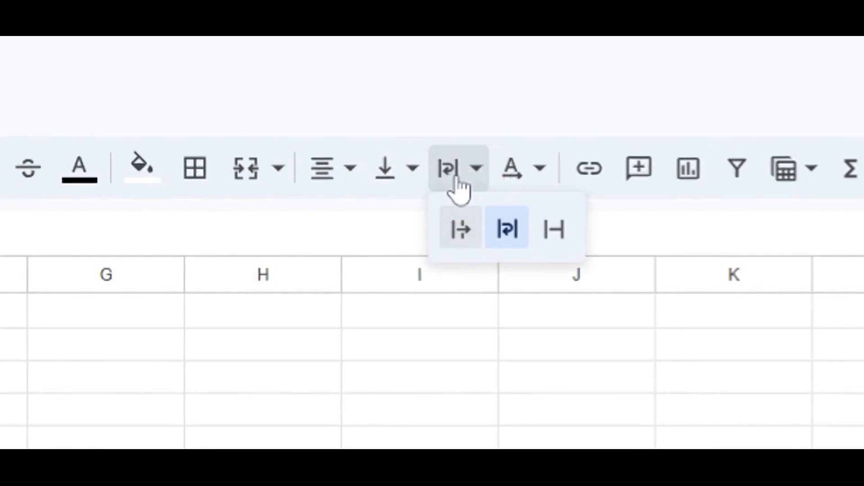
left_click(507, 228)
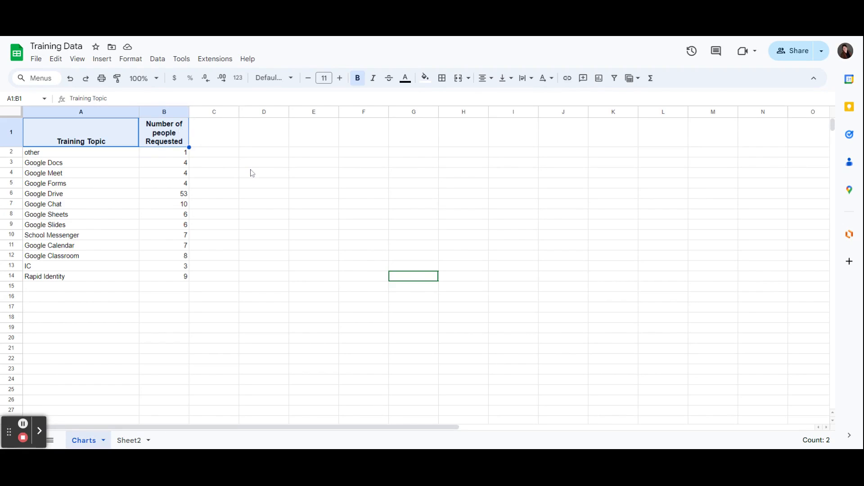
left_click(507, 79)
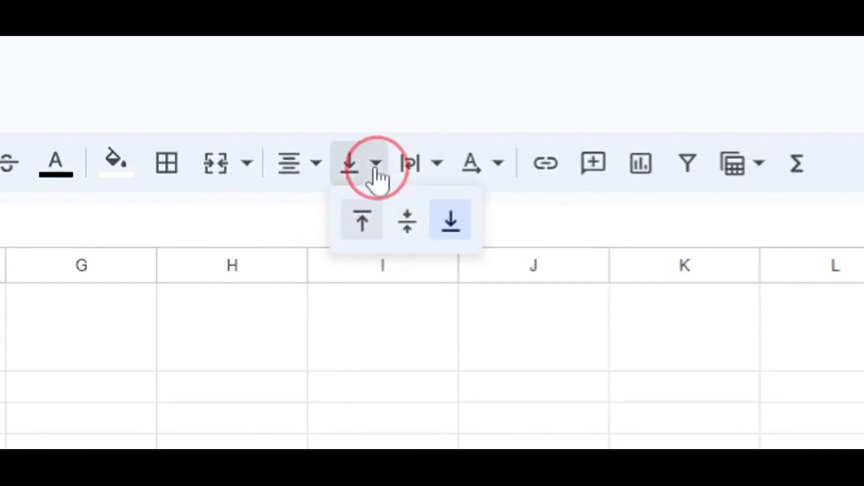
left_click(403, 232)
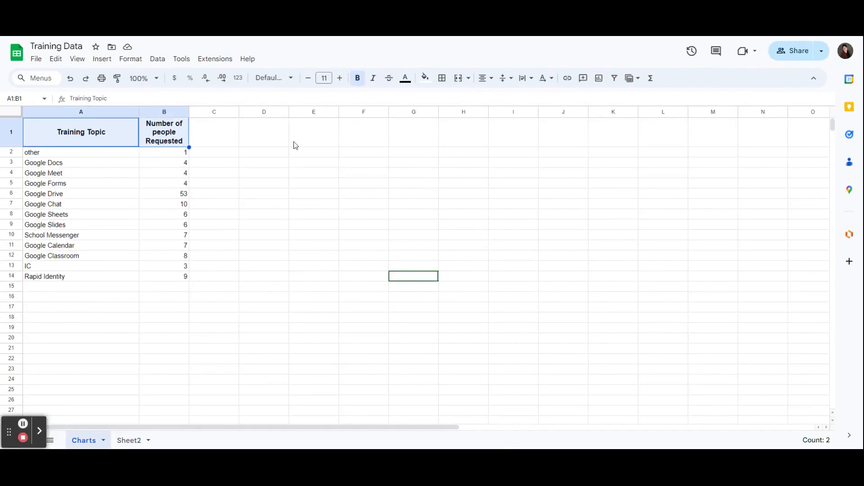
Step: Widen column B so that its header fits on two lines
left_click(217, 144)
left_click(183, 137)
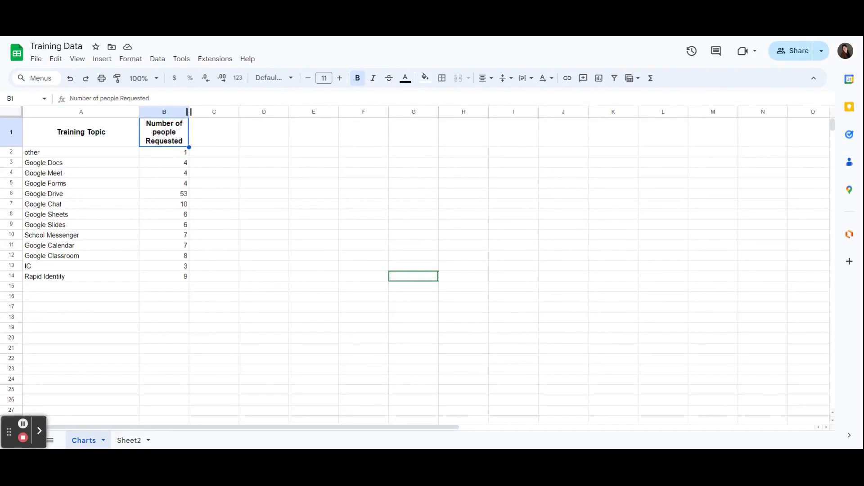
left_click_drag(189, 112, 196, 112)
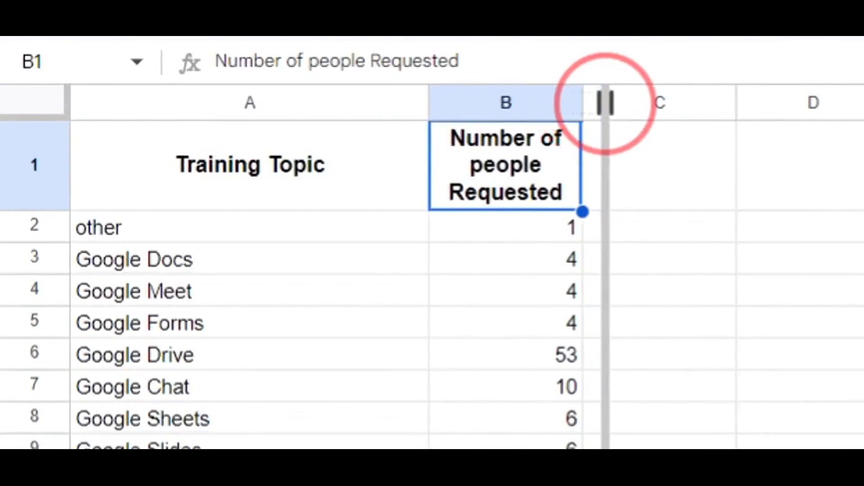
left_click_drag(605, 103, 640, 101)
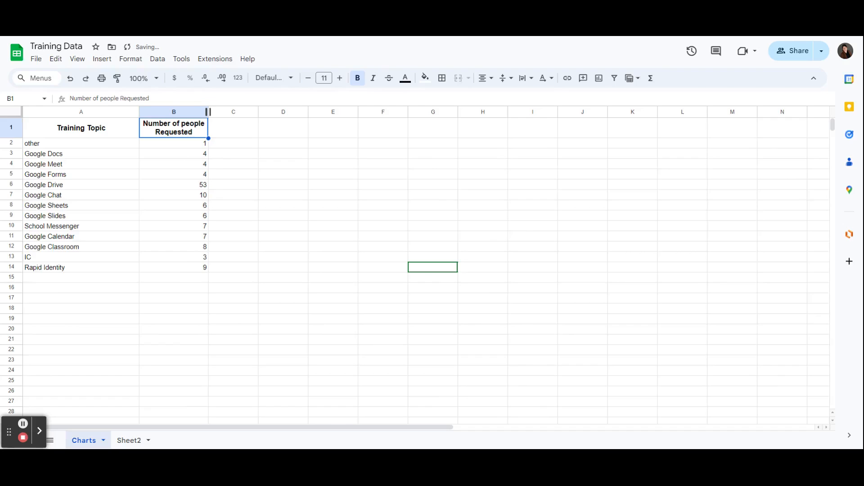
left_click_drag(209, 112, 216, 112)
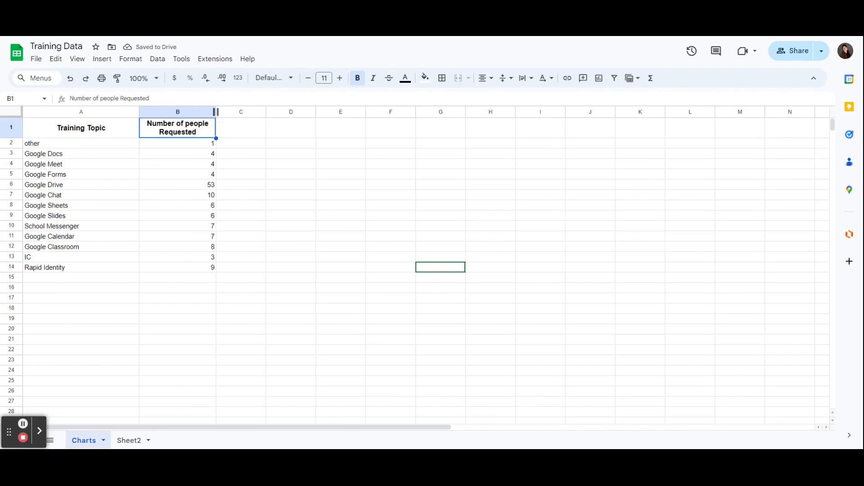
Step: Center the training topics and request numbers in A2:B14 horizontally
left_click_drag(68, 144, 214, 269)
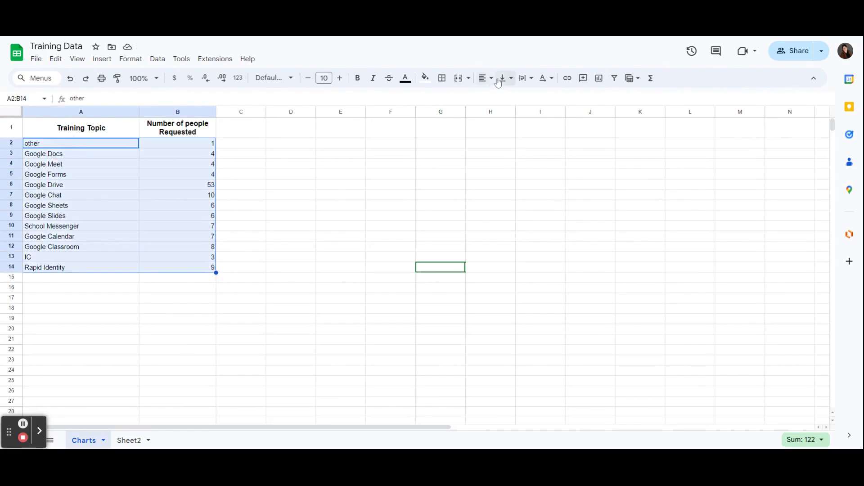
left_click(489, 79)
left_click(500, 96)
left_click(233, 219)
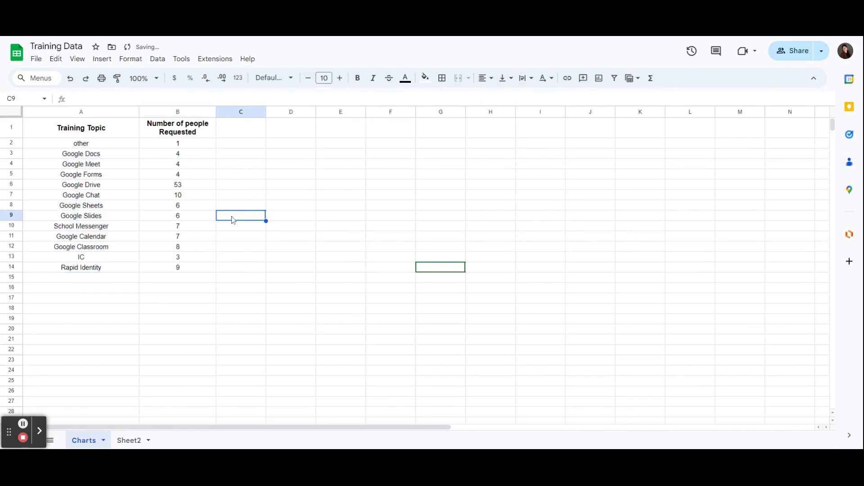
Step: Enter the label "Total" in cell A16 below the training topics
left_click(81, 287)
type("Total")
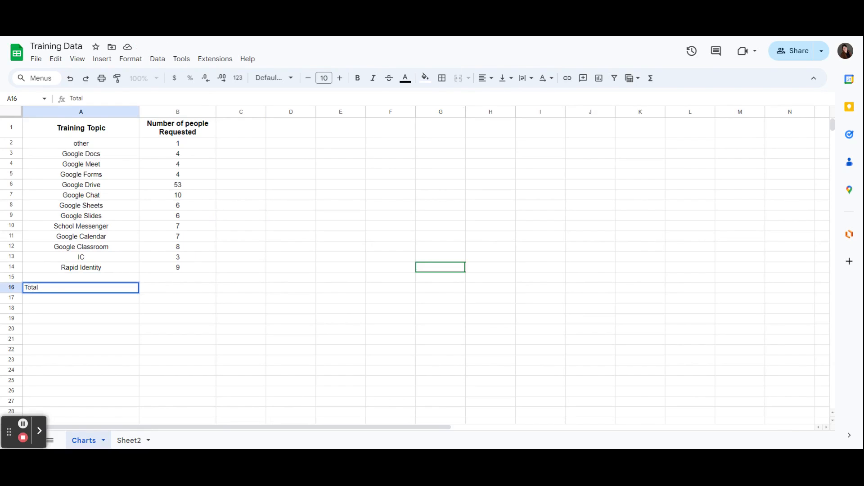
key("Tab")
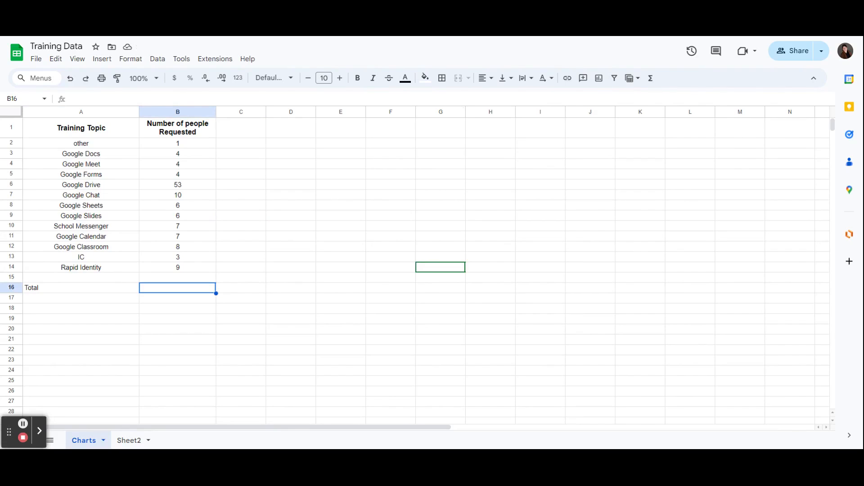
Step: Add up the requested people in cell B16 with the formula =SUM(B2:B14)
type("=")
key("BackSpace")
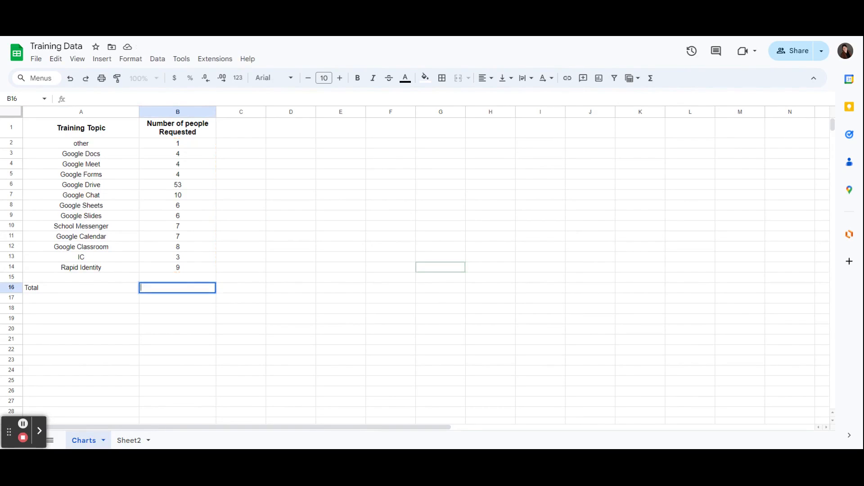
type("=sum")
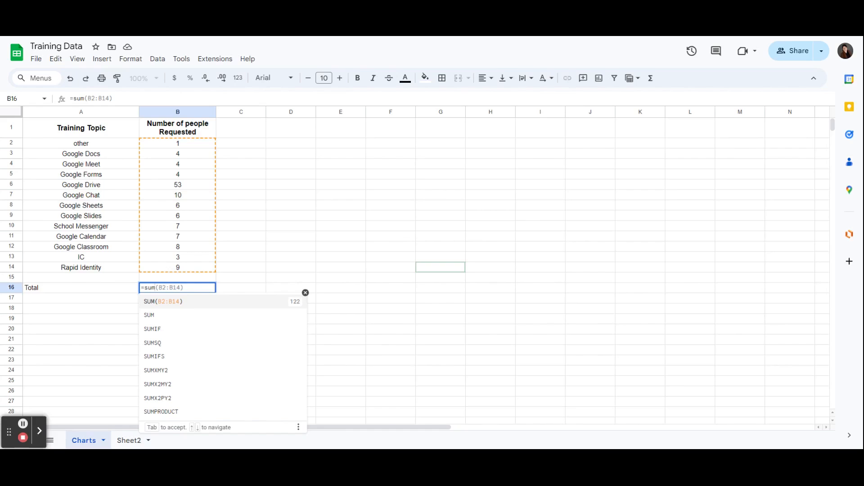
left_click(187, 301)
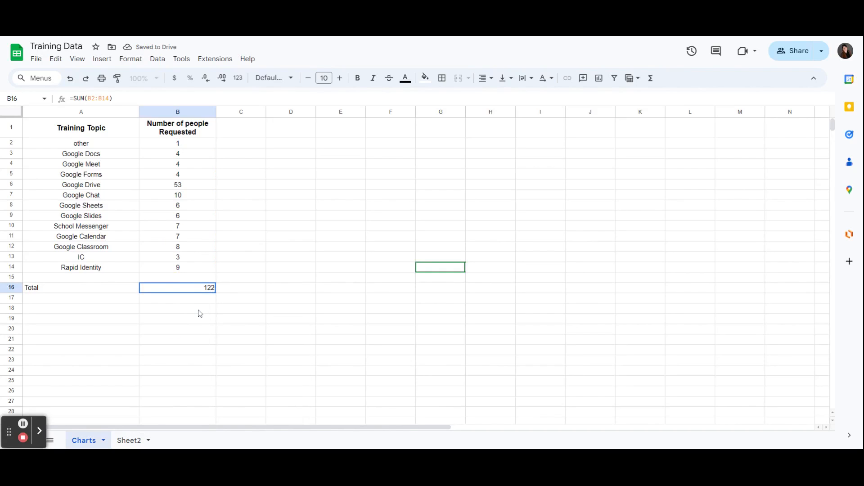
left_click(198, 310)
left_click(196, 291)
left_click(297, 206)
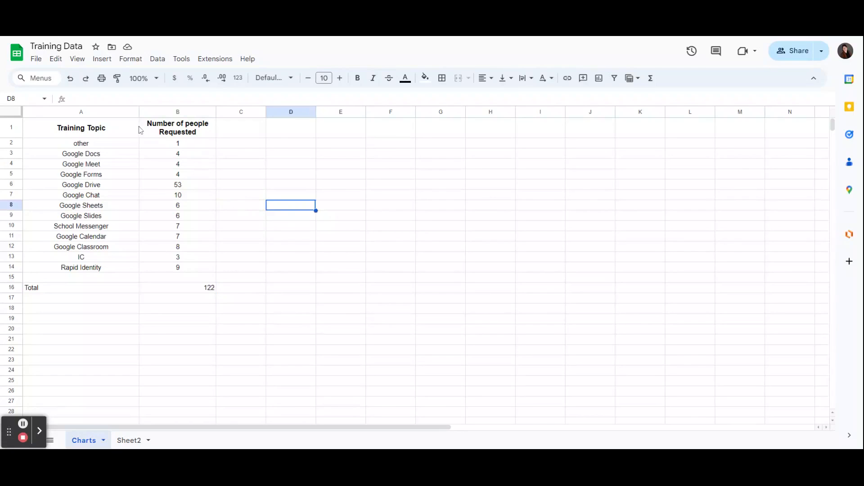
Step: Create a filter on the header cells A1:B1
left_click(135, 129)
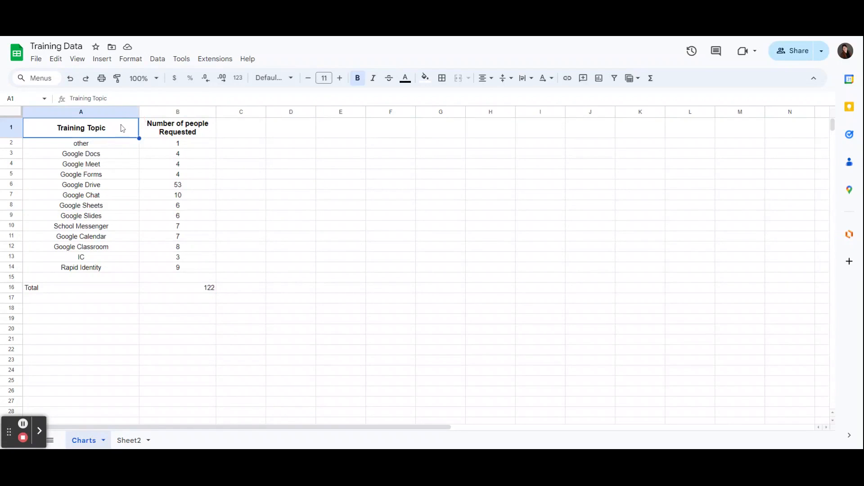
left_click_drag(121, 128, 166, 127)
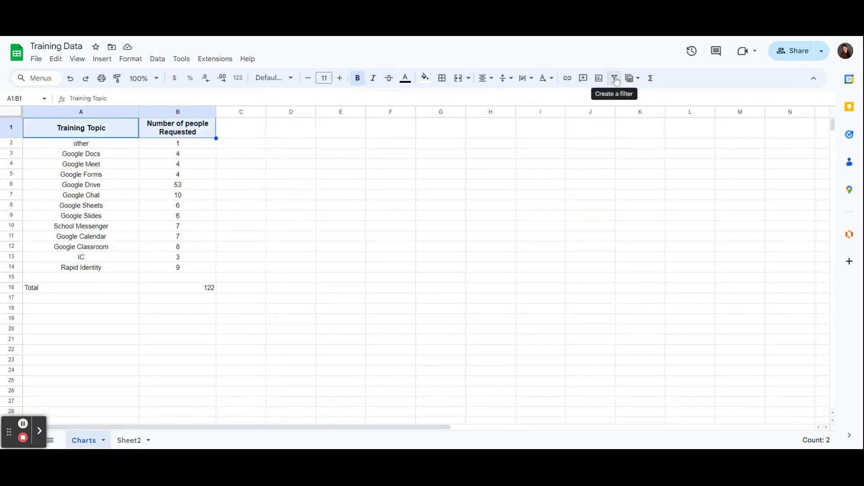
left_click(614, 79)
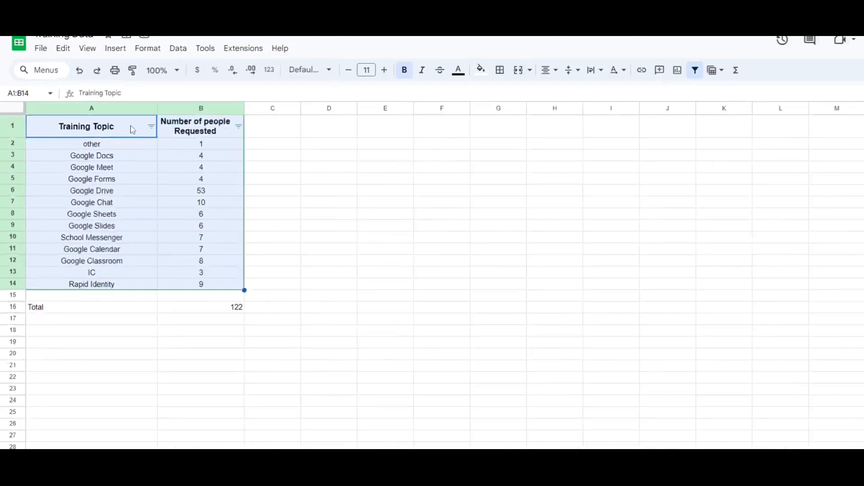
Step: Filter the Training Topic column to show only IC, other, Rapid Identity and School Messenger
left_click(151, 126)
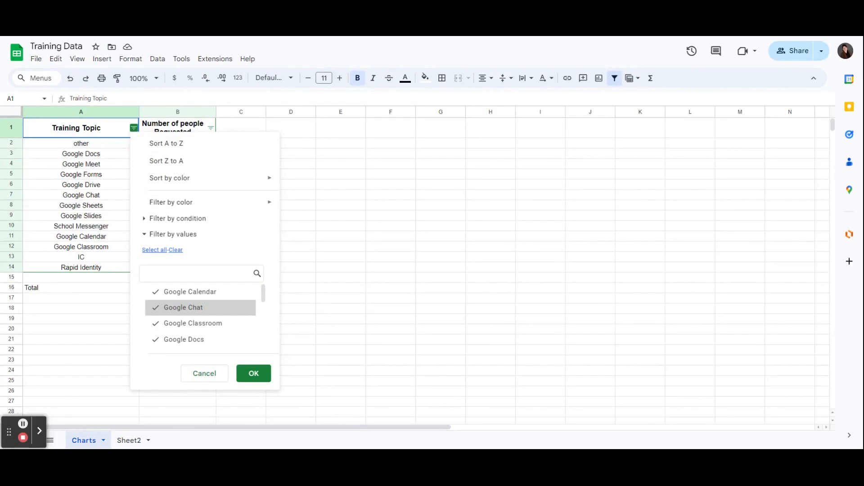
left_click(176, 250)
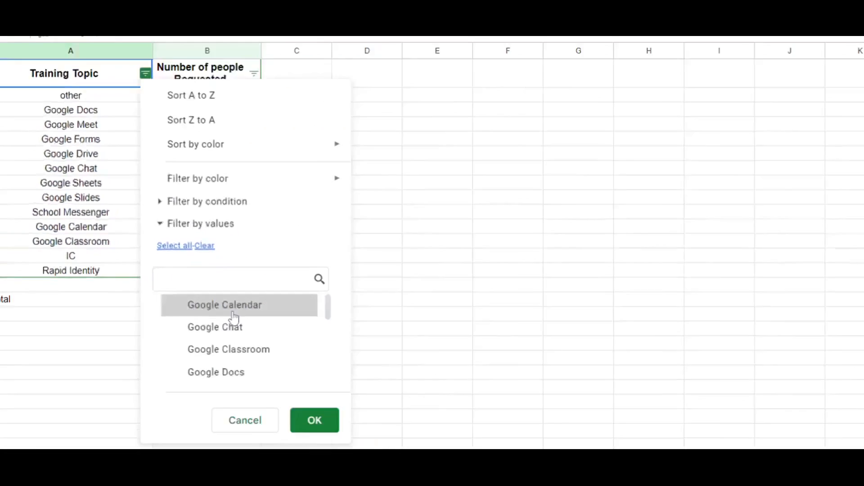
scroll(196, 300, "down", 1)
scroll(193, 299, "down", 1)
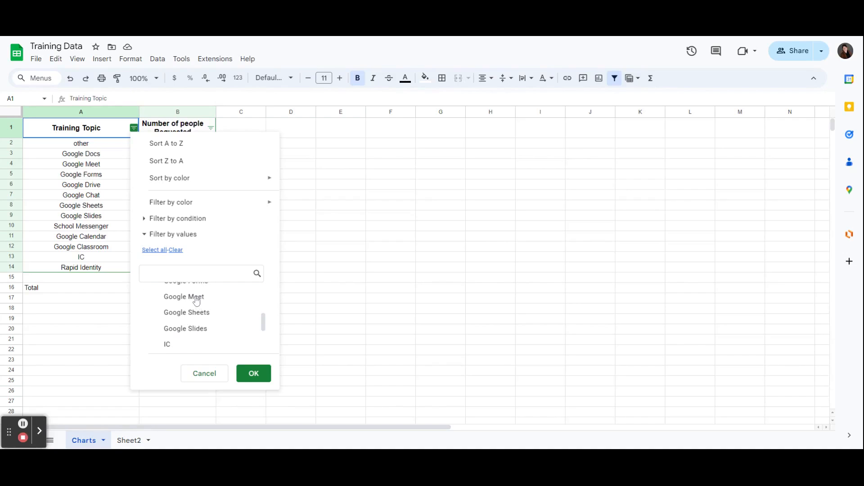
left_click(154, 345)
scroll(217, 328, "down", 2)
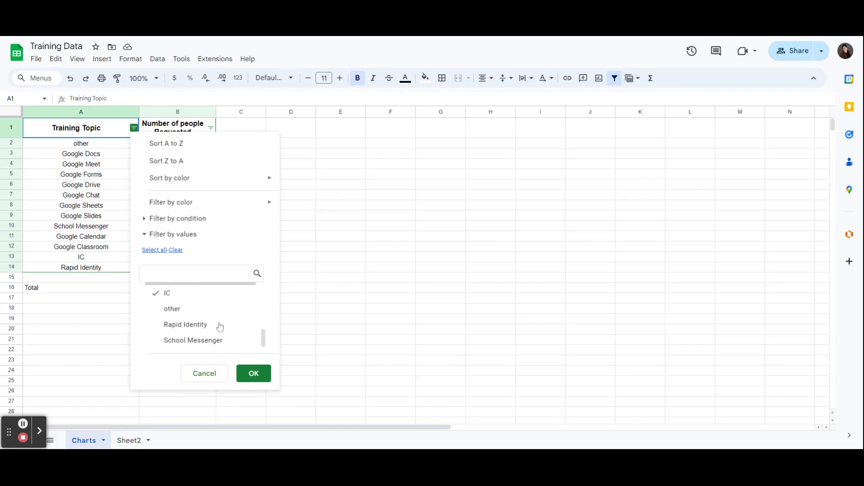
left_click(154, 309)
left_click(157, 324)
left_click(156, 340)
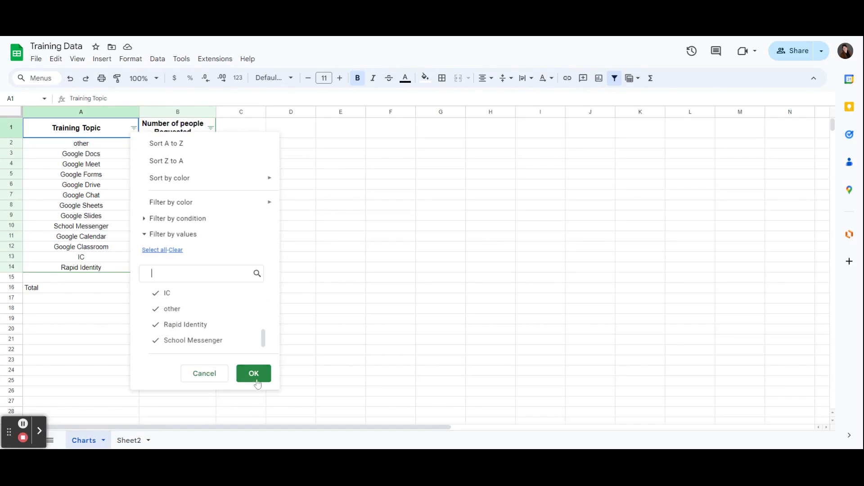
left_click(254, 374)
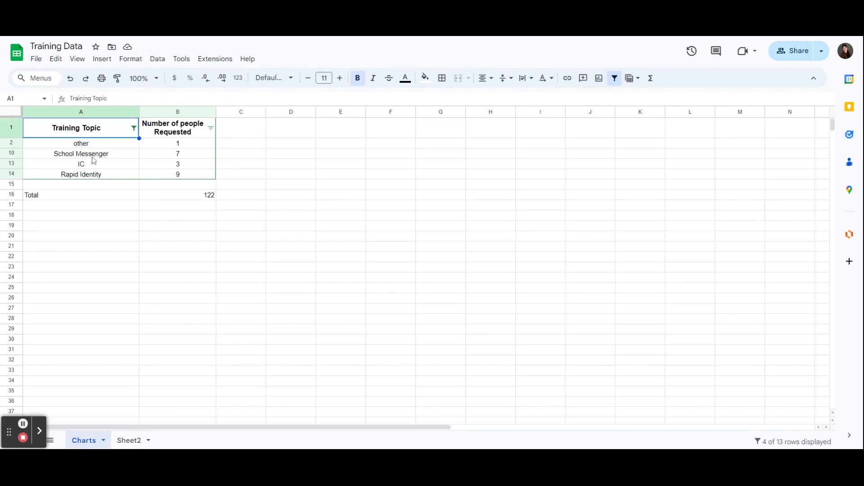
Step: Reset the Training Topic filter by selecting all of its values again
left_click(134, 129)
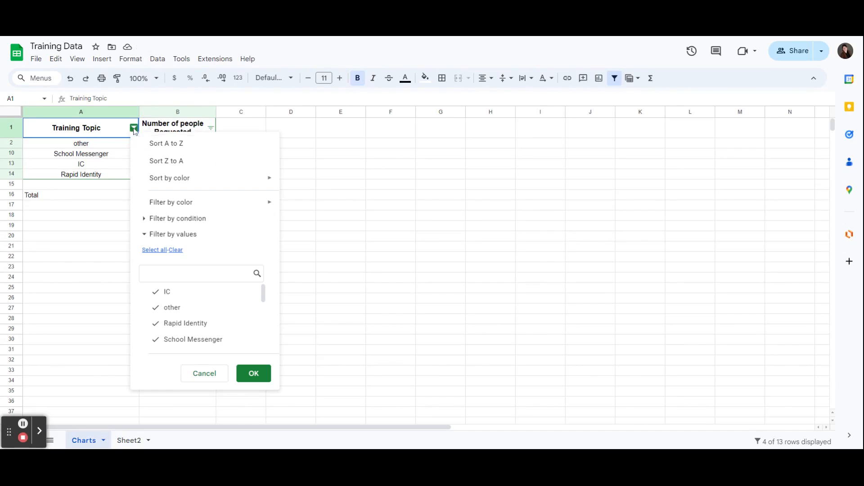
left_click(175, 250)
left_click(158, 253)
left_click(249, 375)
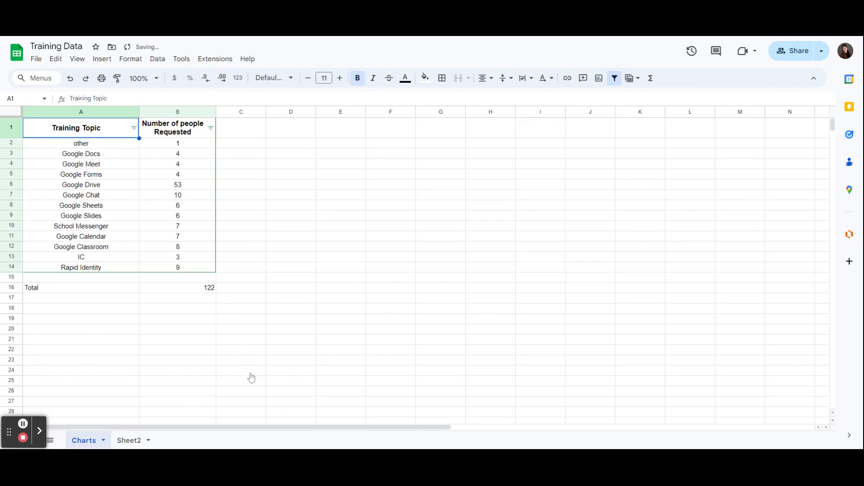
Step: Sort the training topics by the number of people requested in ascending order
left_click(219, 133)
left_click(211, 129)
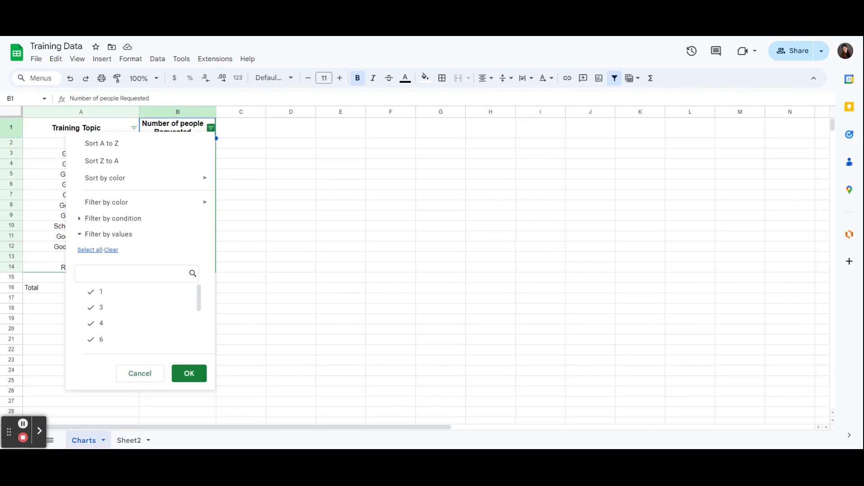
left_click(138, 144)
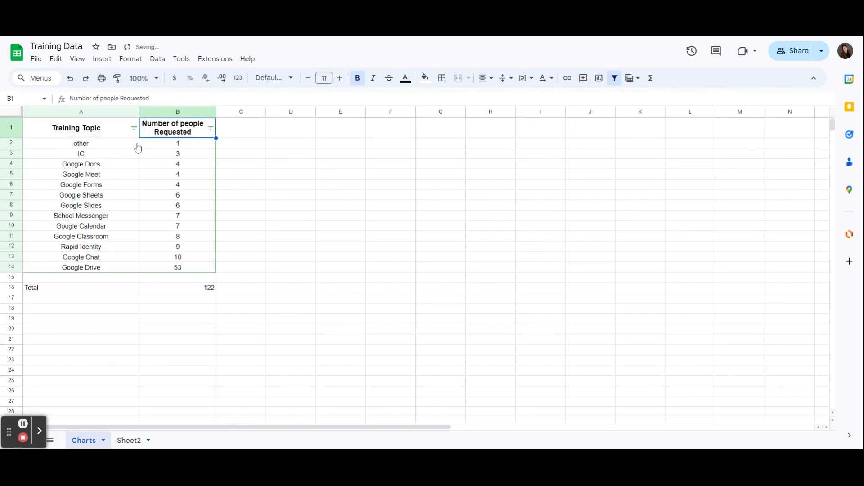
Step: Sort the training topics by the number of people requested in descending order
left_click(211, 129)
left_click(163, 163)
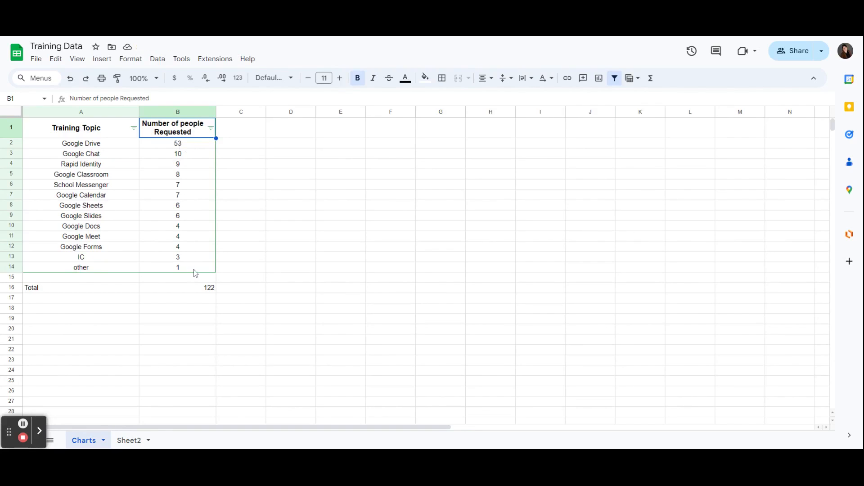
left_click(317, 282)
Step: Remove the filter from the header cells A1:B1
left_click(115, 131)
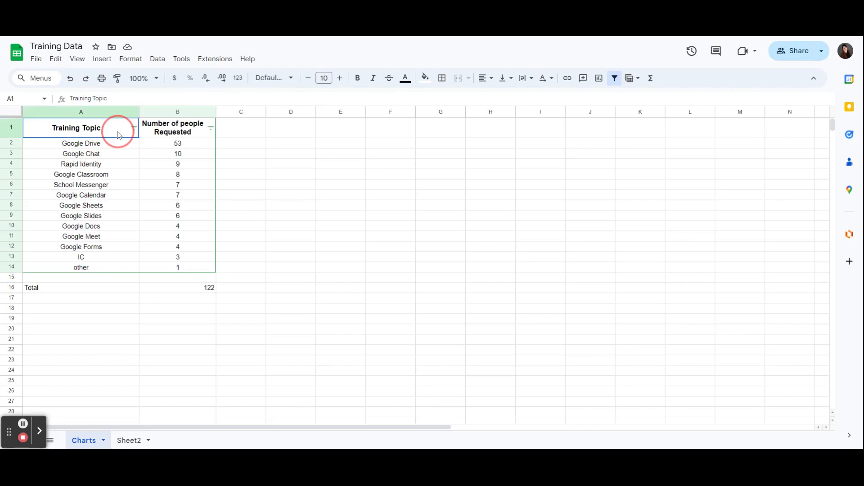
left_click(163, 136, "shift")
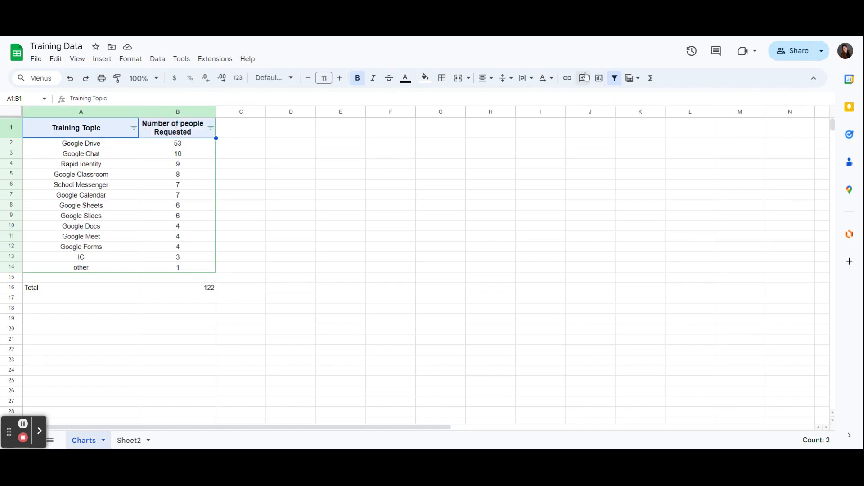
left_click(614, 80)
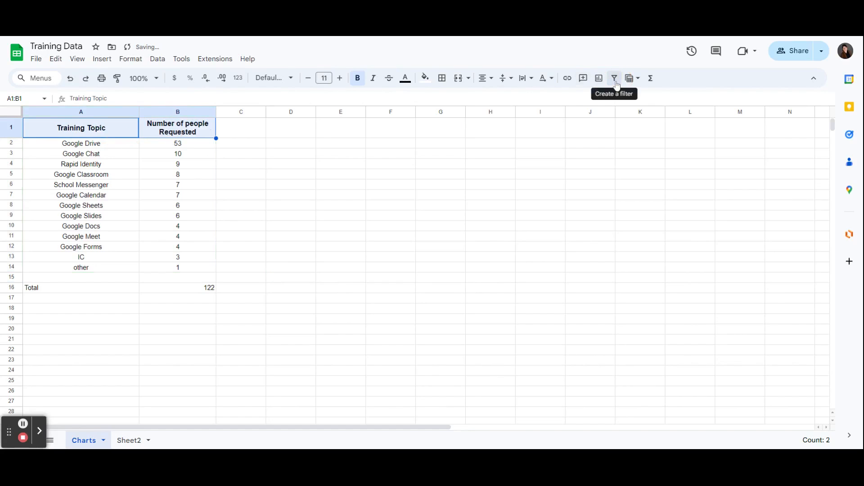
Step: Apply all borders to the table range A1:B16, including the Total row
left_click_drag(90, 129, 202, 292)
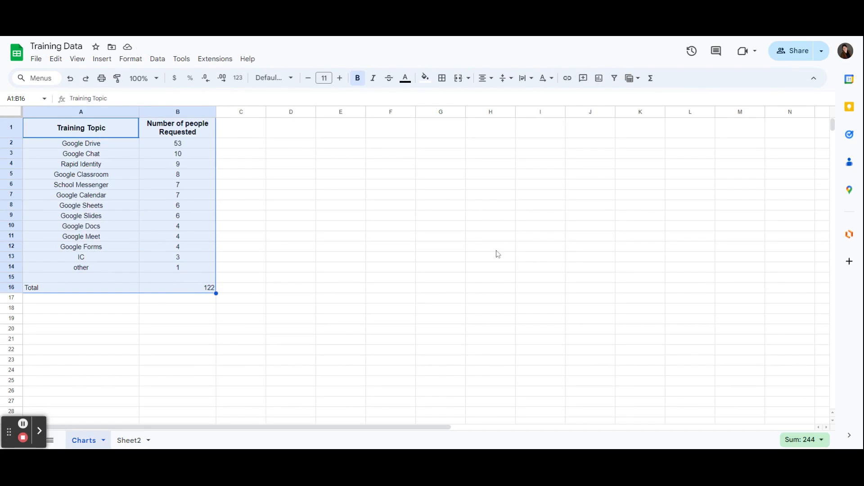
left_click(442, 78)
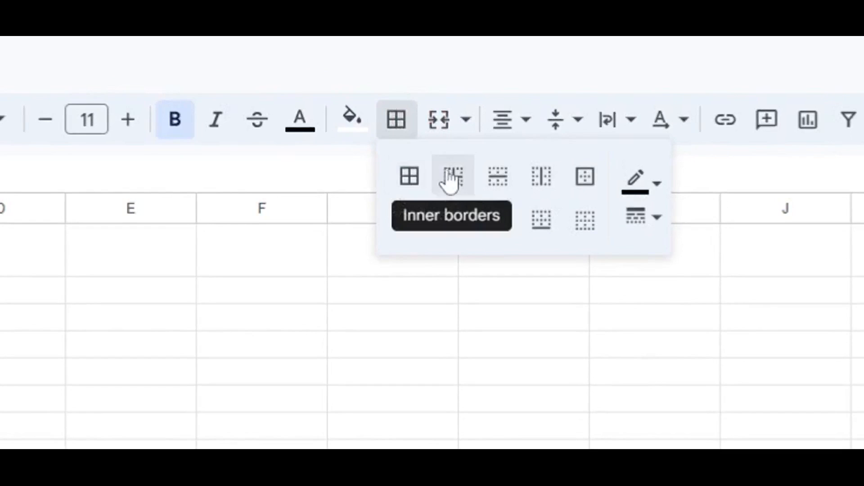
left_click(410, 180)
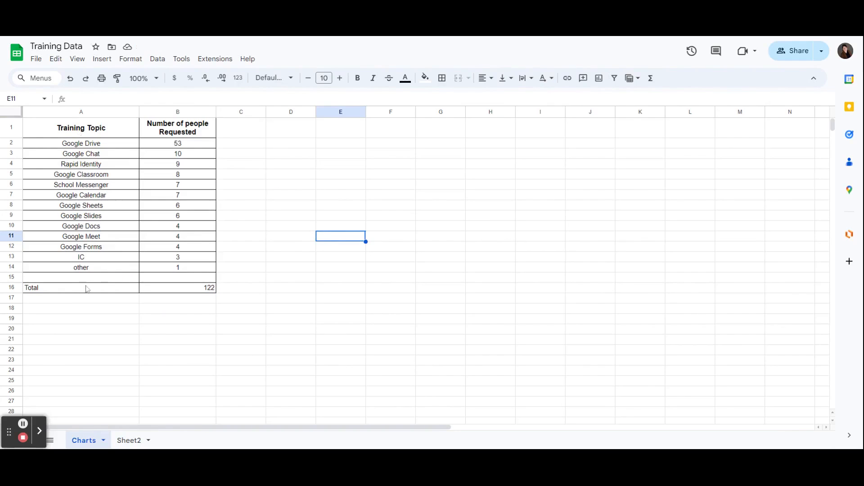
Step: Fill the header cells A1:B1 with light green and the data cells A2:B14 with the paler green #d9ead3
left_click_drag(81, 128, 178, 127)
left_click(426, 78)
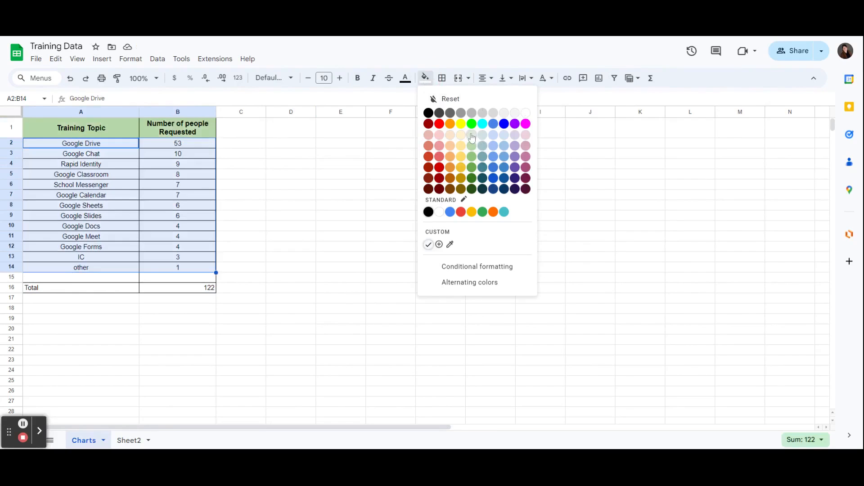
left_click(472, 135)
Step: Try out a custom fill color near the pale green for the data cells A2:B14
left_click(426, 78)
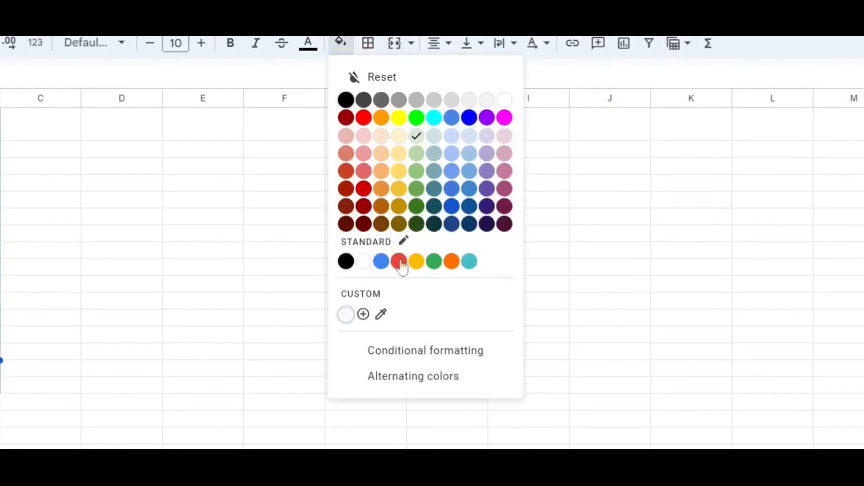
left_click(363, 315)
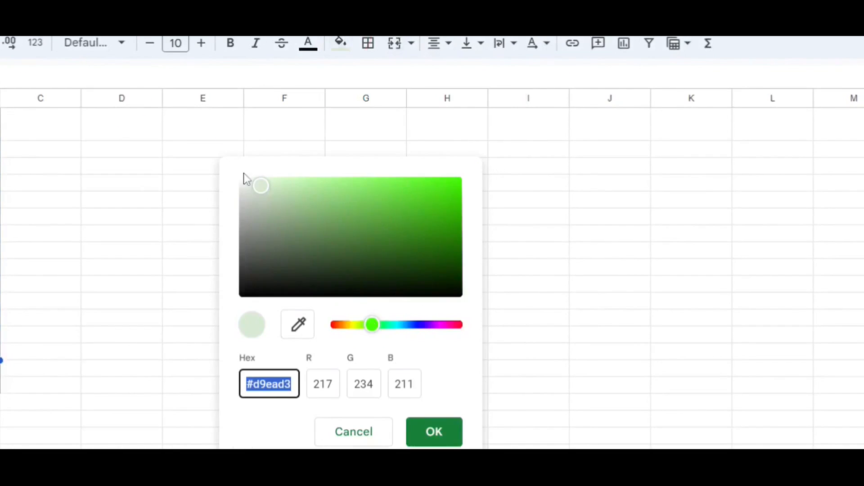
left_click_drag(267, 191, 253, 194)
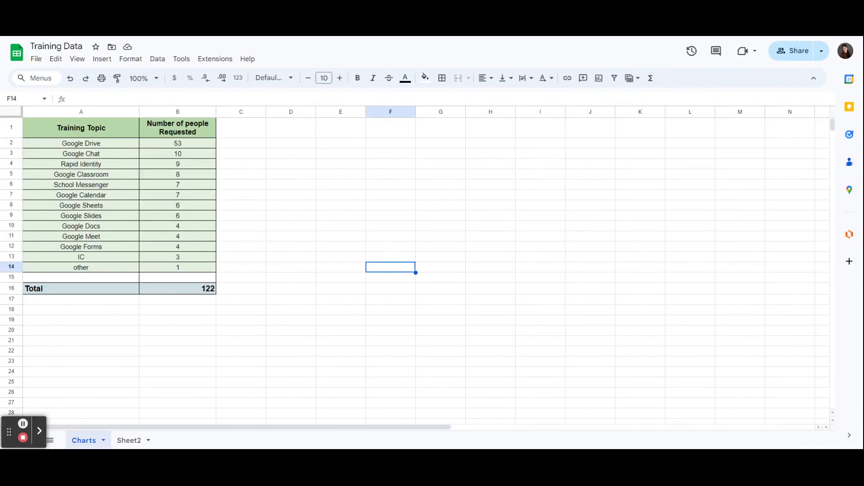
Step: Insert a chart based on the training topics and request numbers in A1:B14
left_click_drag(106, 126, 191, 268)
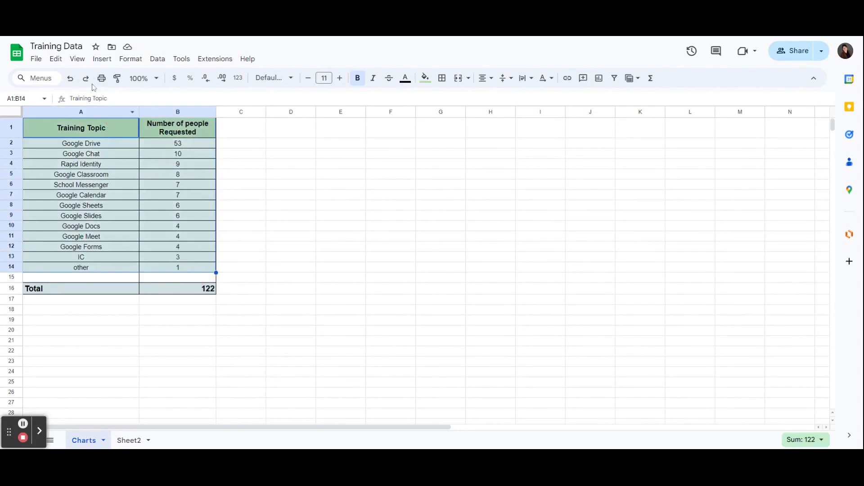
left_click(102, 59)
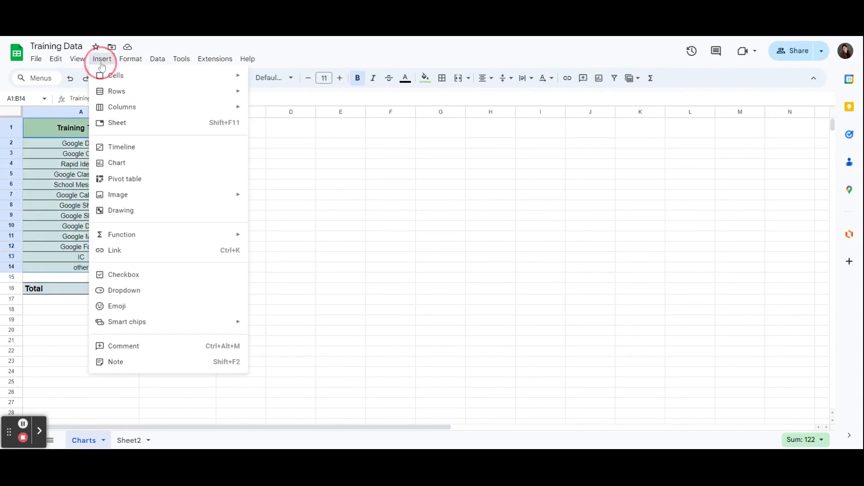
left_click(146, 167)
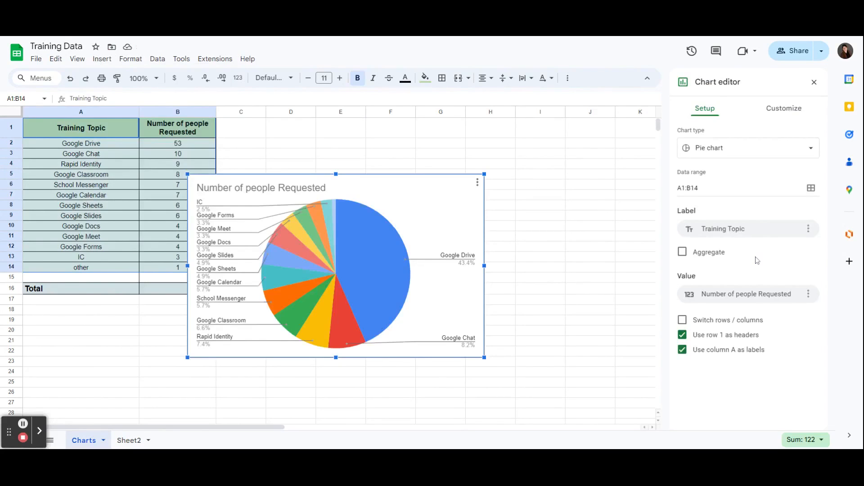
Step: Move the pie chart clear of the table and enlarge it to span columns D to J, down to row 22
left_click(441, 197)
left_click_drag(442, 198, 585, 150)
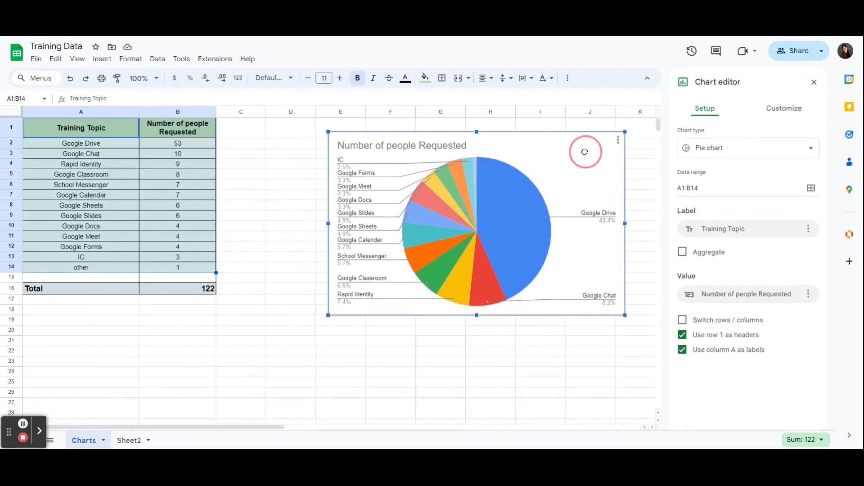
left_click_drag(329, 317, 305, 359)
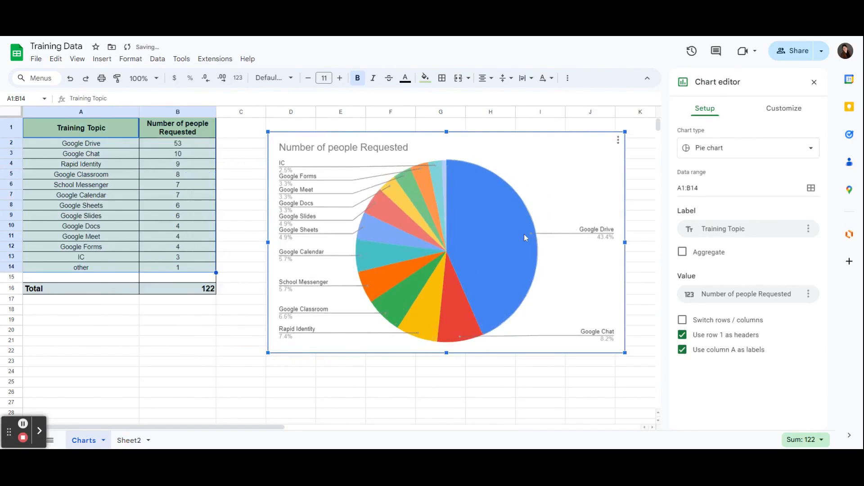
Step: Try the bar chart type for the training data and settle on a column chart
left_click(744, 153)
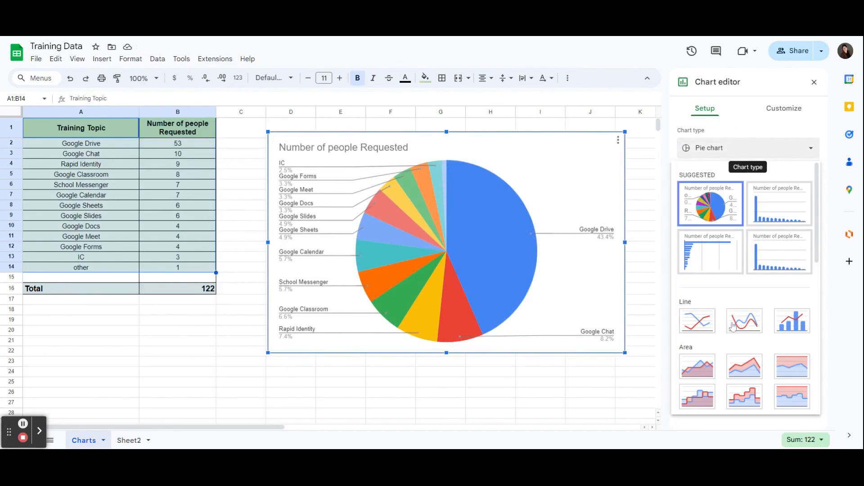
scroll(734, 328, "down", 1)
scroll(734, 328, "up", 1)
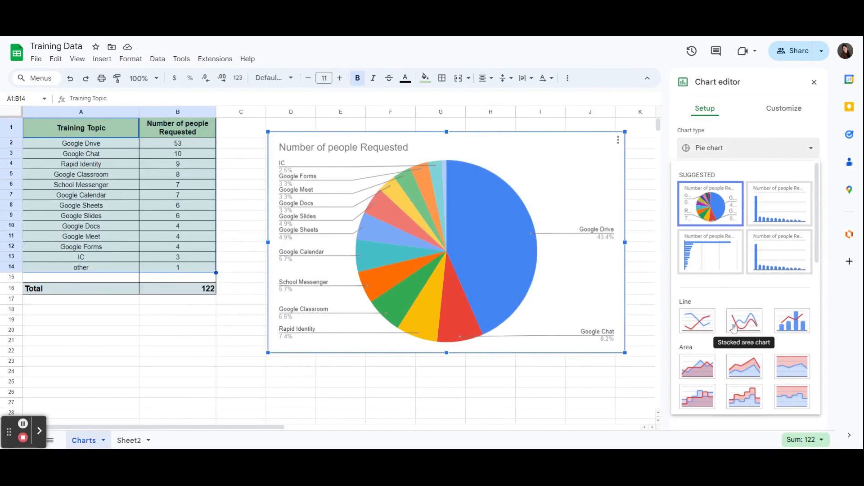
left_click(738, 241)
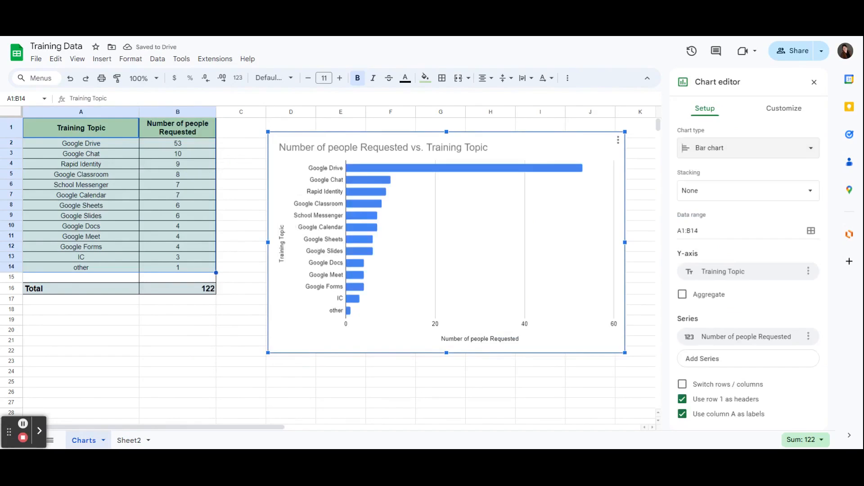
left_click(764, 151)
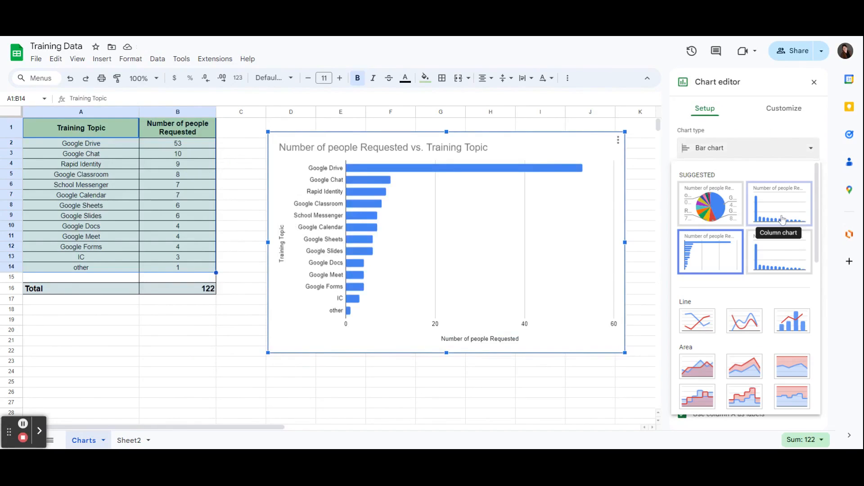
left_click(781, 216)
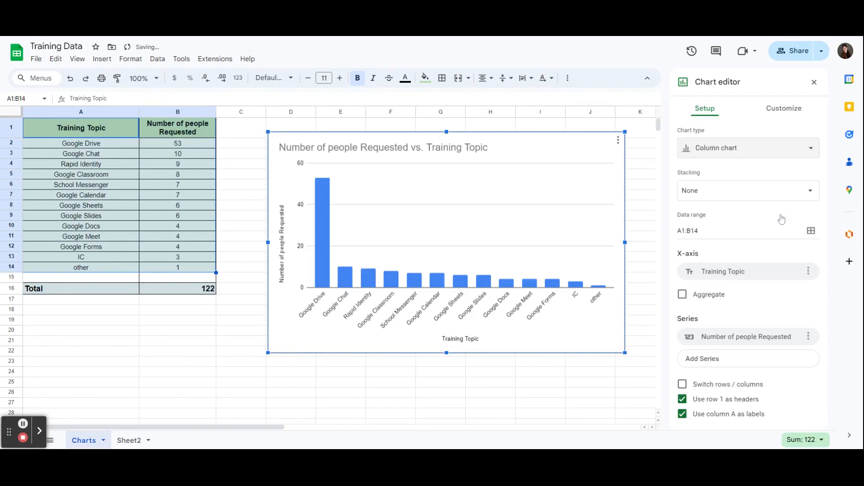
Step: Set the number of people requested for Google Drive in cell B2 to 5
left_click(177, 142)
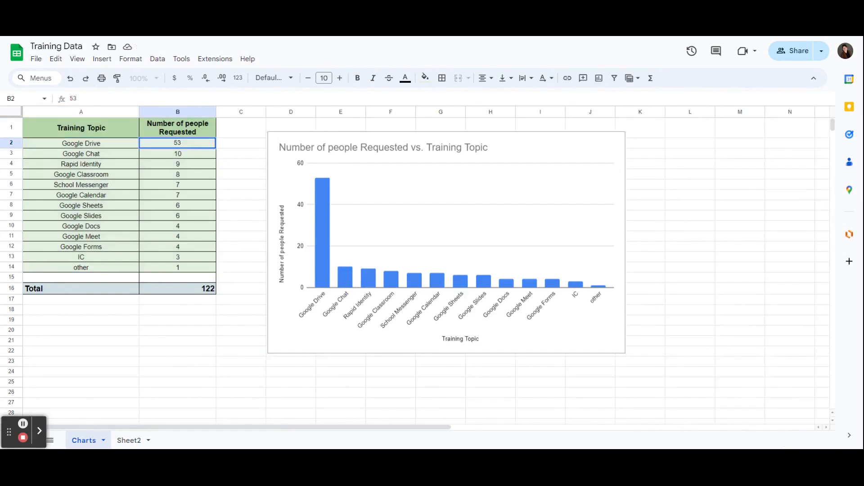
key("BackSpace")
left_click(171, 344)
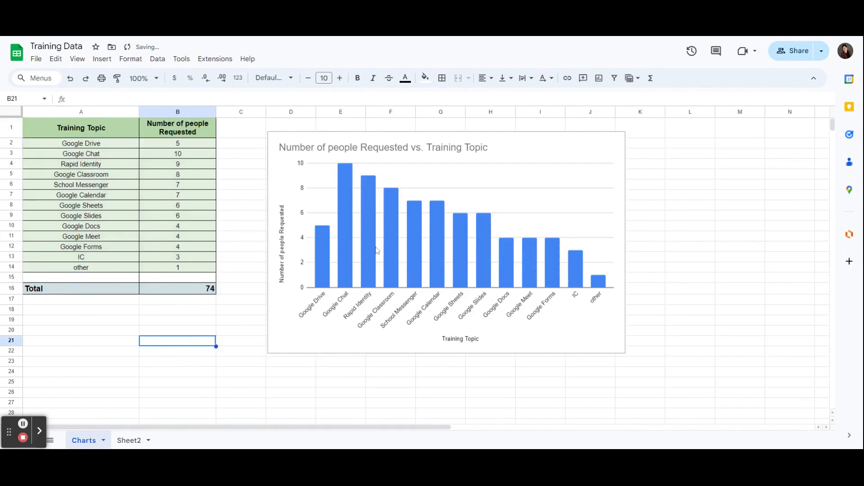
Step: Change the column chart's title to "Training Request"
left_click(438, 346)
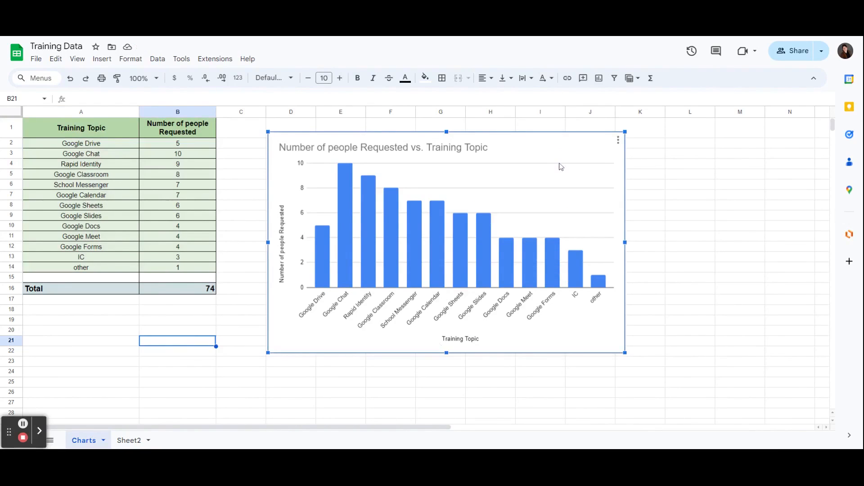
right_click(525, 147)
mouse_move(563, 167)
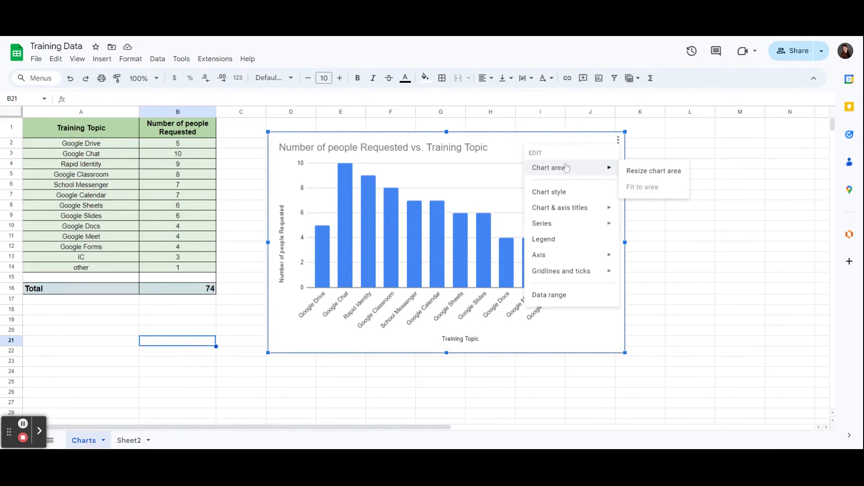
left_click(560, 191)
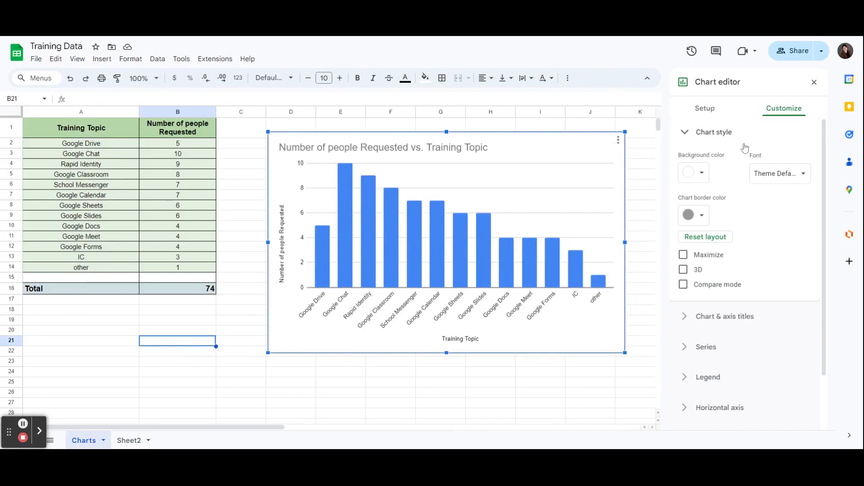
left_click(713, 316)
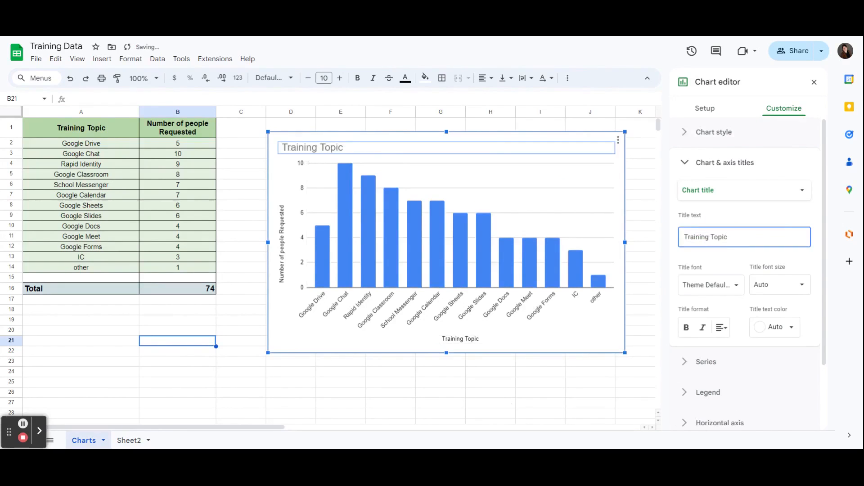
key("BackSpace")
key("BackSpace")
key("BackSpace")
key("BackSpace")
key("BackSpace")
type("Request")
Step: Format the chart's columns with a dark green fill and a black dashed 2px outline, and shrink the chart
left_click(765, 366)
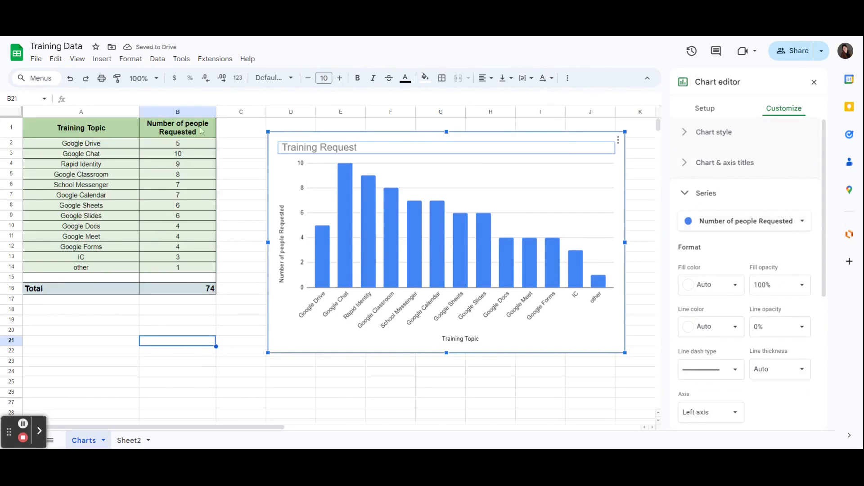
left_click(694, 220)
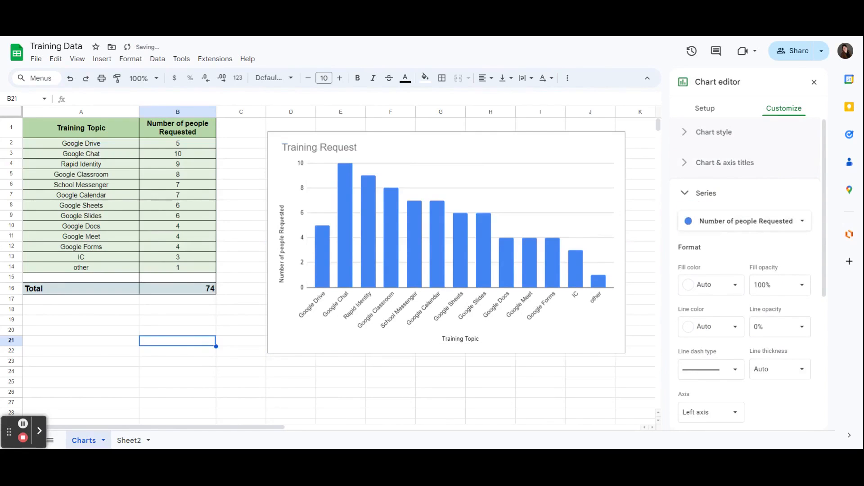
left_click(756, 198)
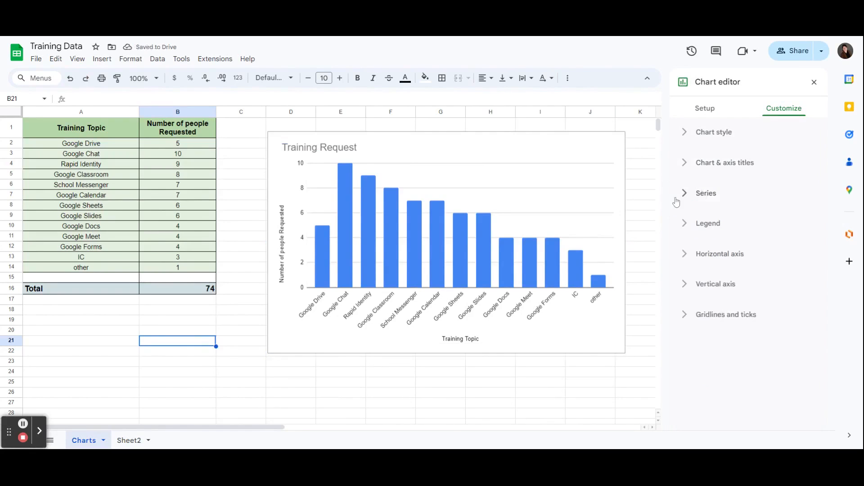
left_click(699, 196)
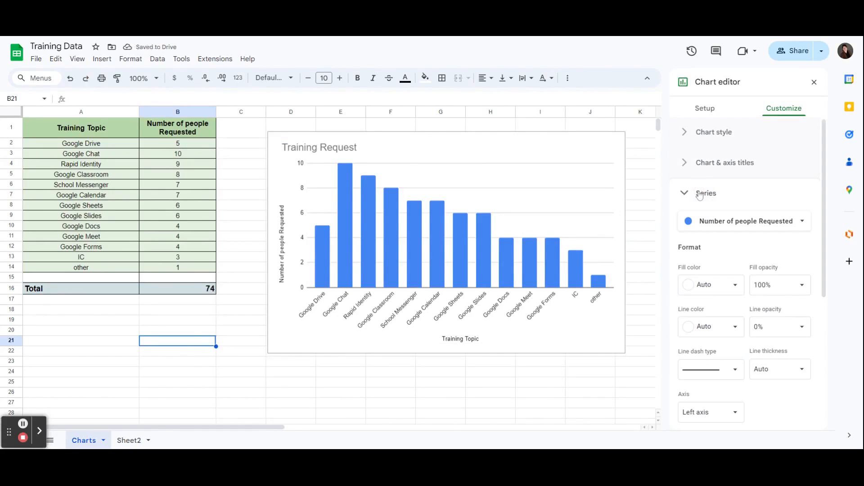
left_click(735, 291)
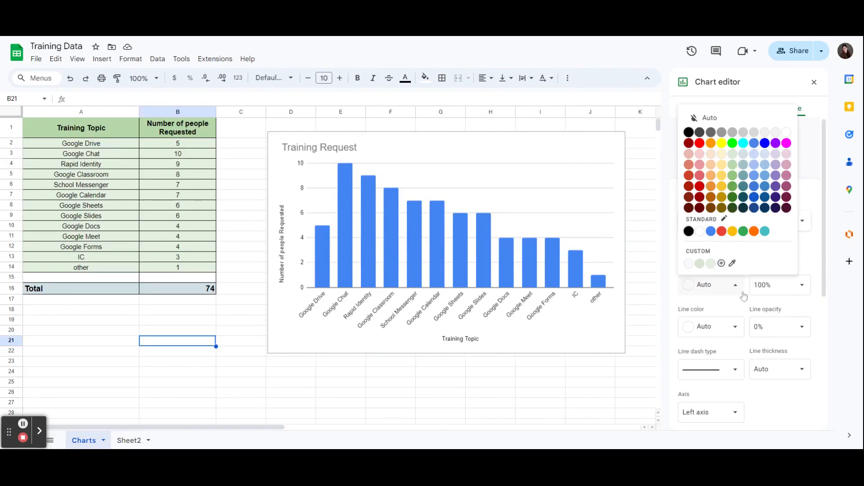
left_click(732, 197)
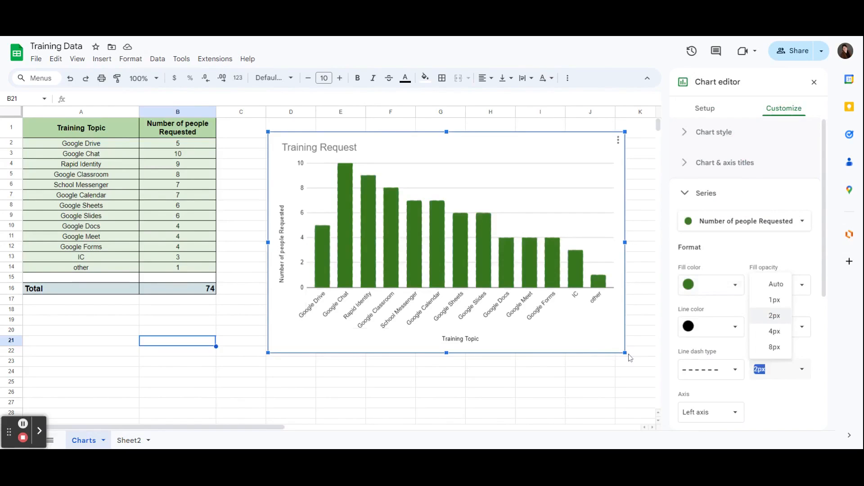
mouse_move(624, 353)
left_mouse_down()
mouse_move(579, 305)
mouse_move(439, 239)
mouse_move(585, 276)
mouse_move(611, 298)
mouse_move(616, 347)
left_mouse_up()
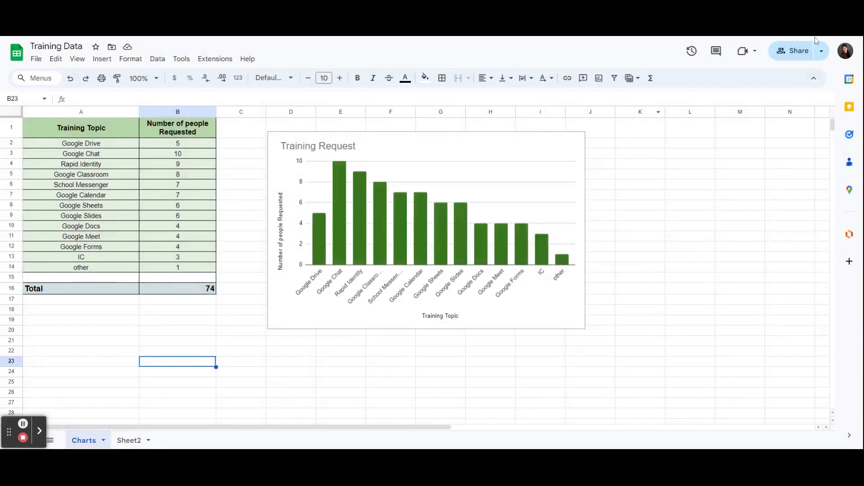
Step: In the sharing settings, remove the first listed editor's access and change the next person's role to Viewer
left_click(788, 53)
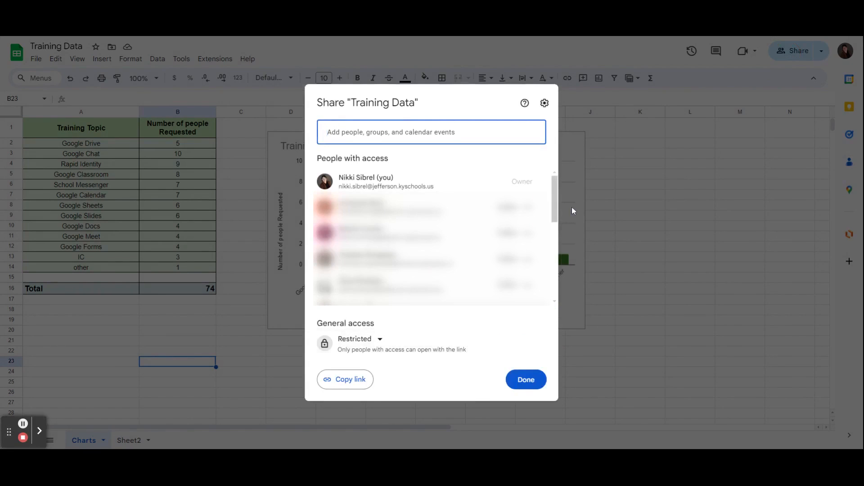
left_click(513, 207)
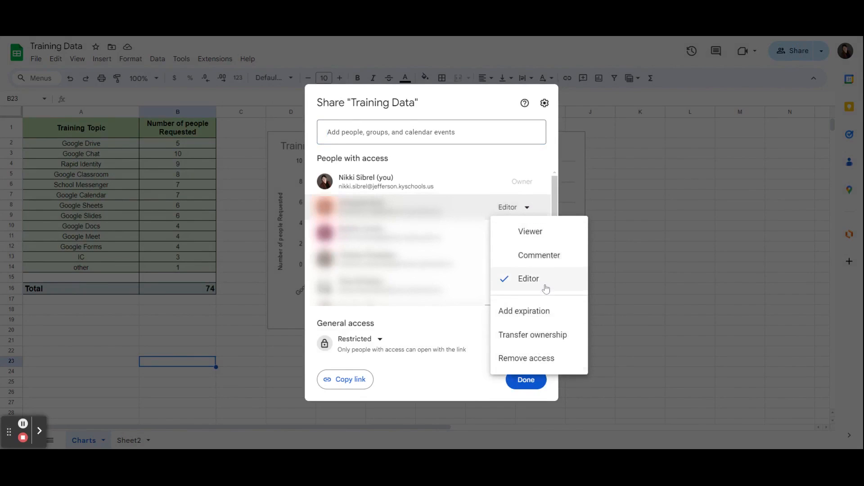
left_click(543, 358)
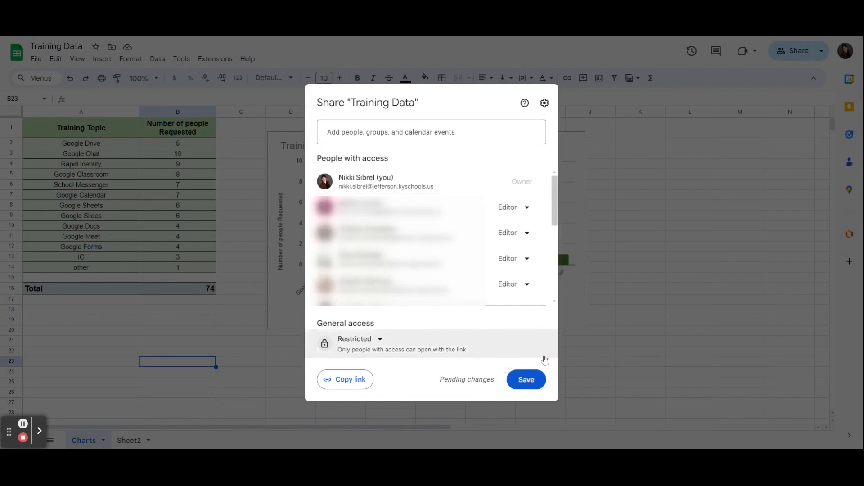
left_click(525, 206)
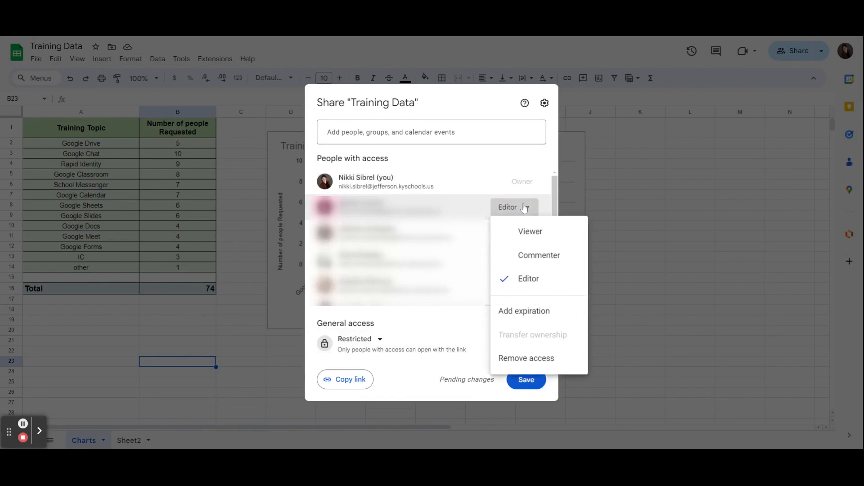
left_click(552, 232)
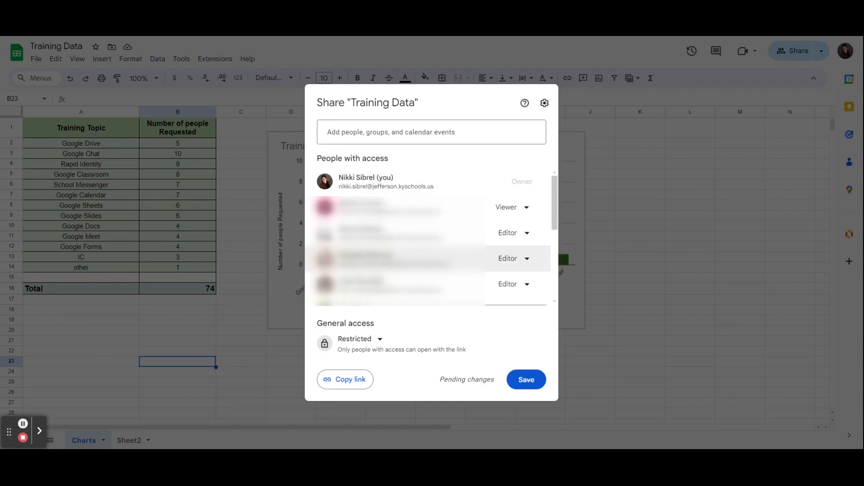
Step: Set general access to Jefferson County Public Schools with the Commenter role, and copy the sharing link
left_click(381, 341)
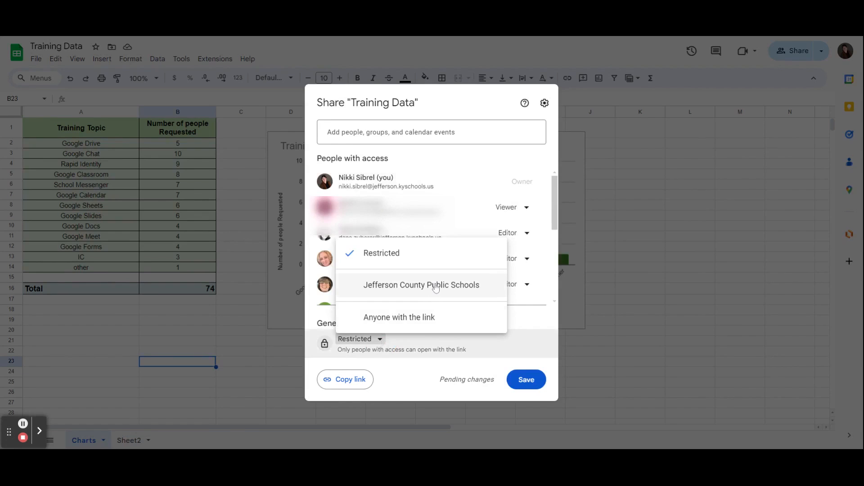
left_click(435, 289)
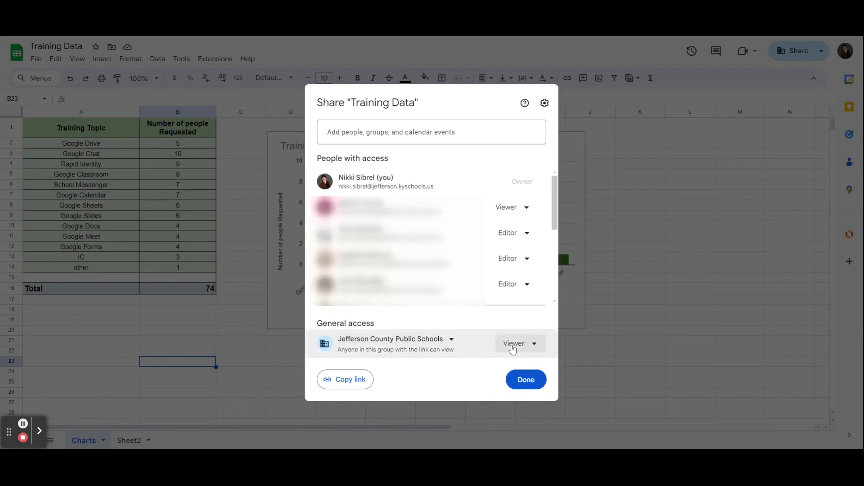
left_click(542, 345)
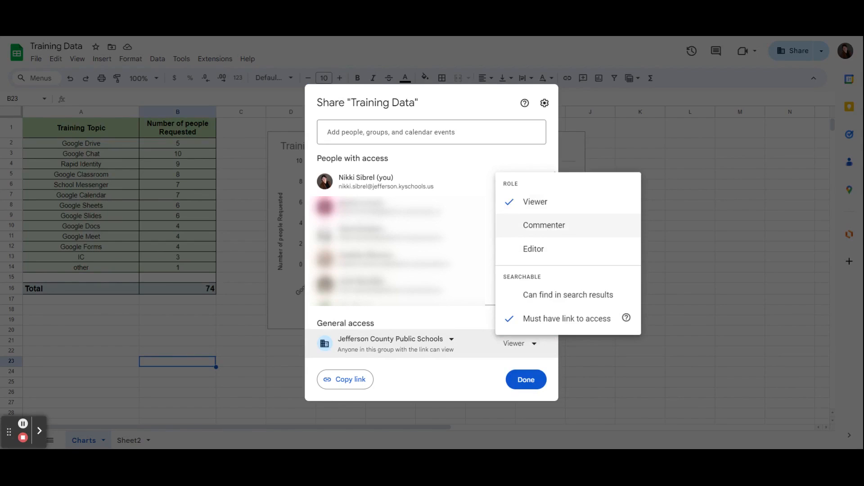
left_click(543, 225)
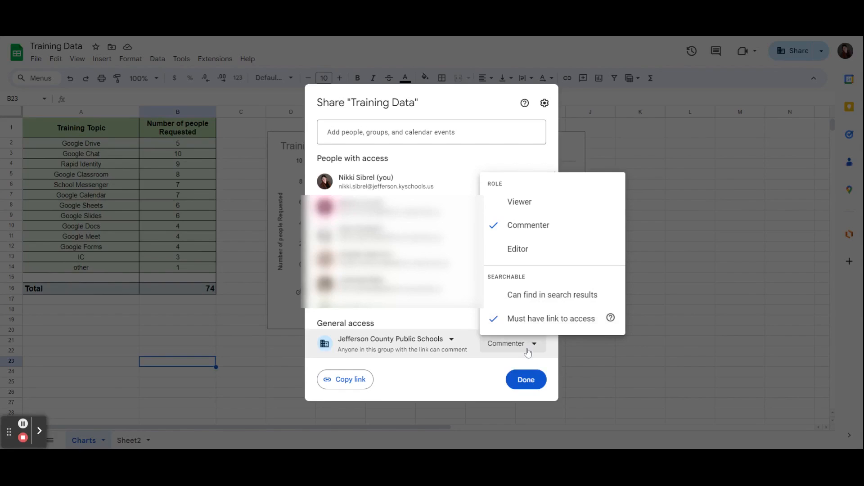
left_click(459, 375)
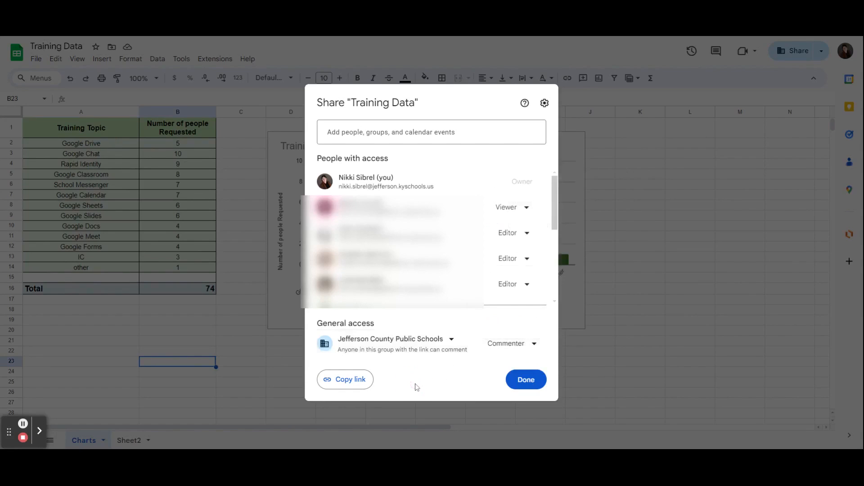
left_click(354, 383)
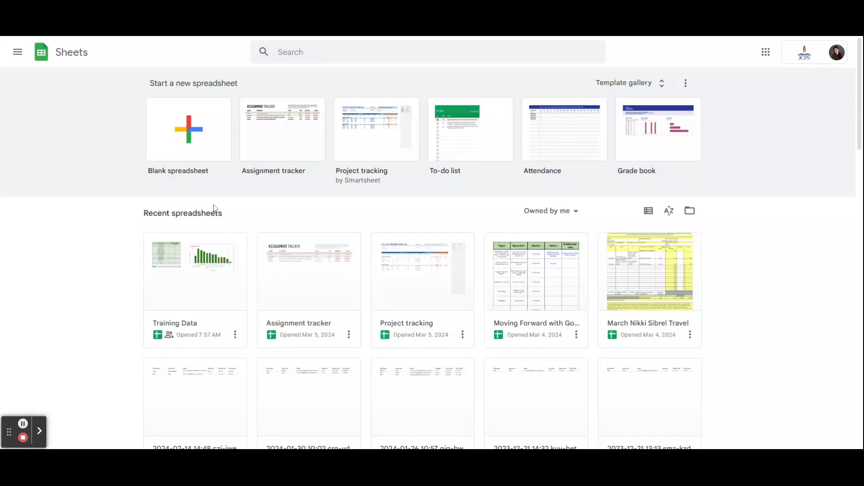
Step: Create a blank spreadsheet, enter "End of the Year Party" in A1, and use the same text as the file name
left_click(192, 155)
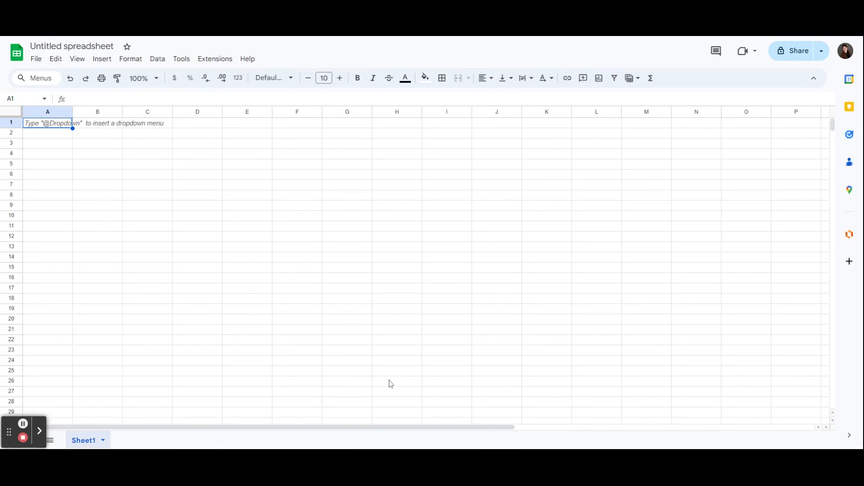
type("End of the ")
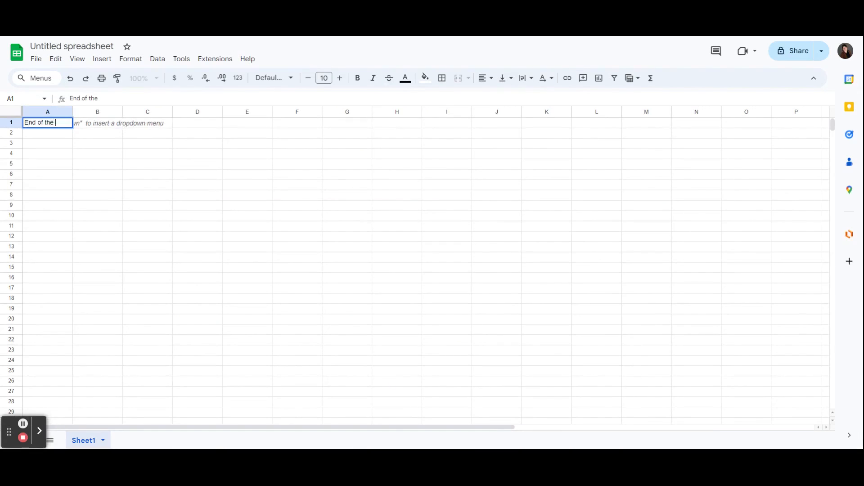
type("Year Party")
triple_click(76, 98)
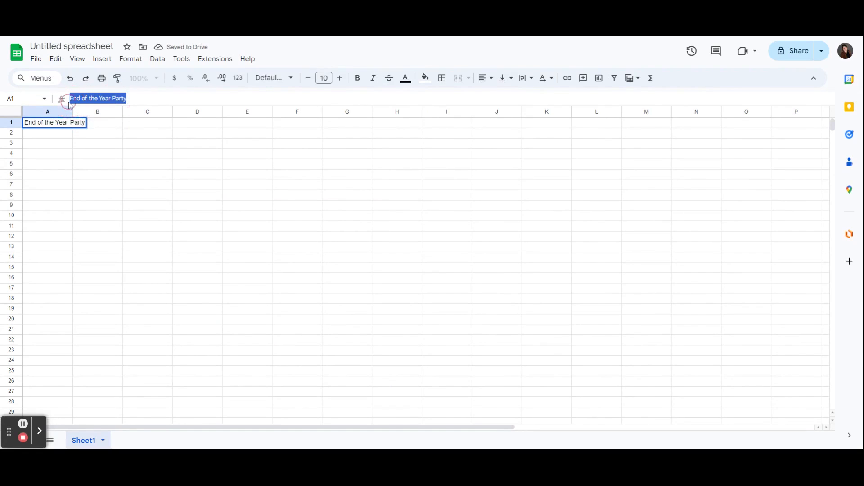
key("ctrl+c")
left_click(61, 46)
key("ctrl+v")
Step: Merge cells A1:C1 and make the party title bold at font size 12
left_click_drag(47, 123, 146, 126)
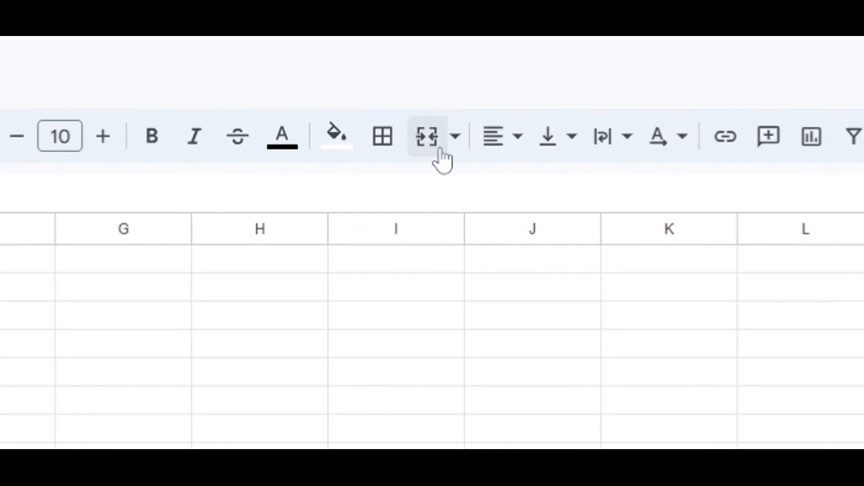
left_click(426, 144)
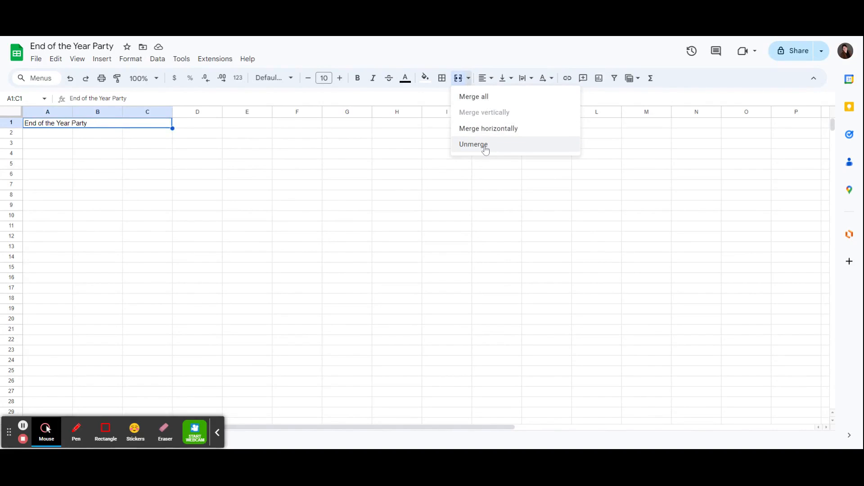
left_click(474, 97)
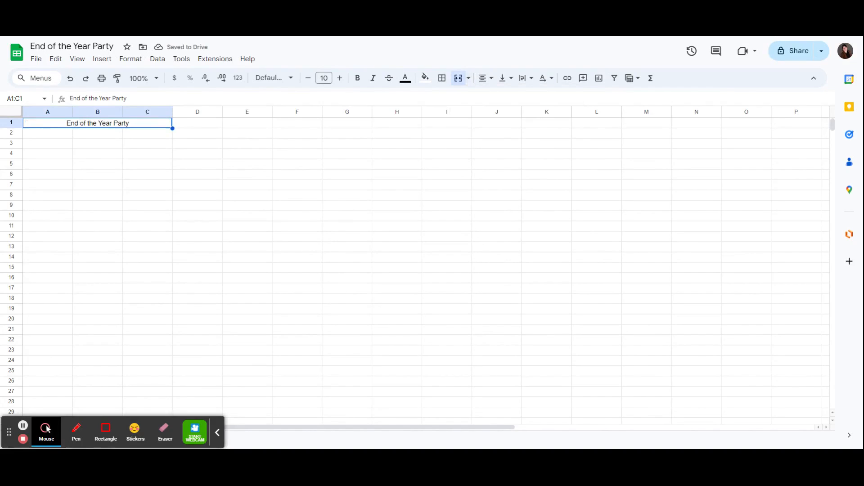
left_click(357, 79)
left_click(339, 78)
left_click(340, 78)
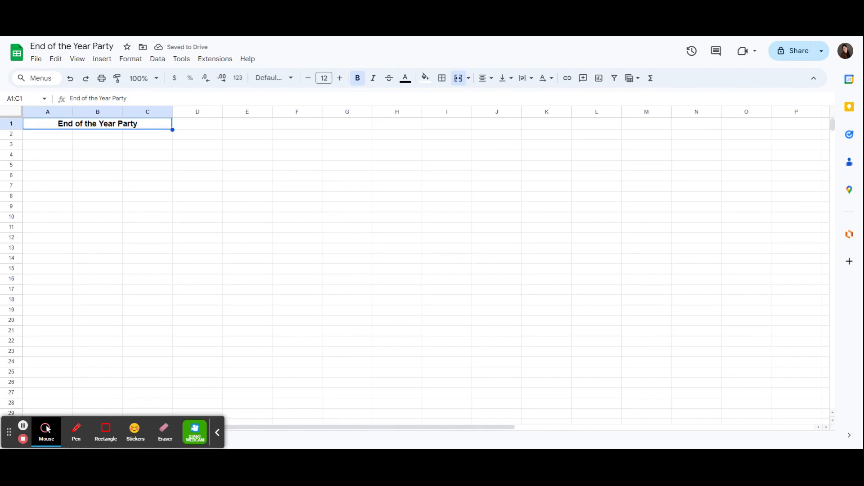
Step: Enter the headers "Name" in A2 and "What you are Bringing" in B2, and wrap the text in B2
left_click(62, 138)
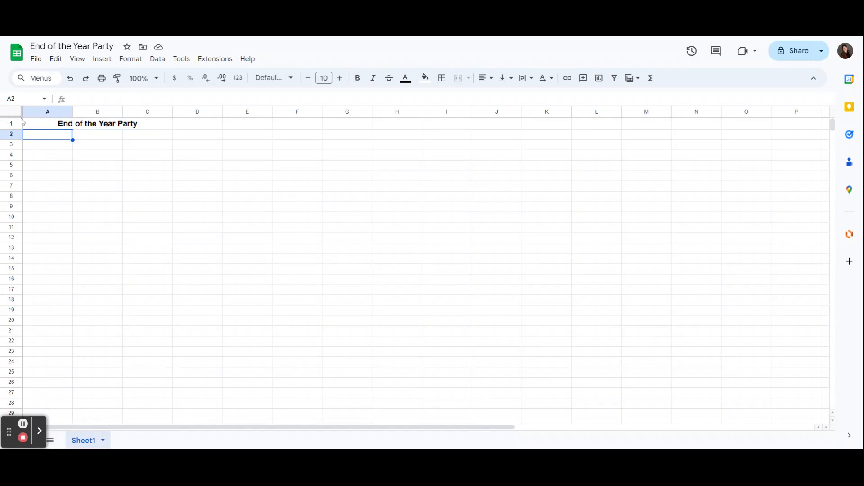
type("Name")
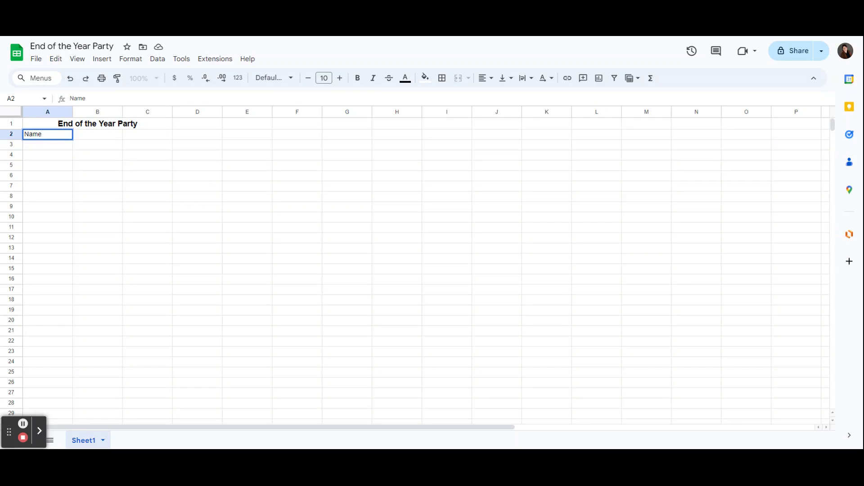
left_click(102, 135)
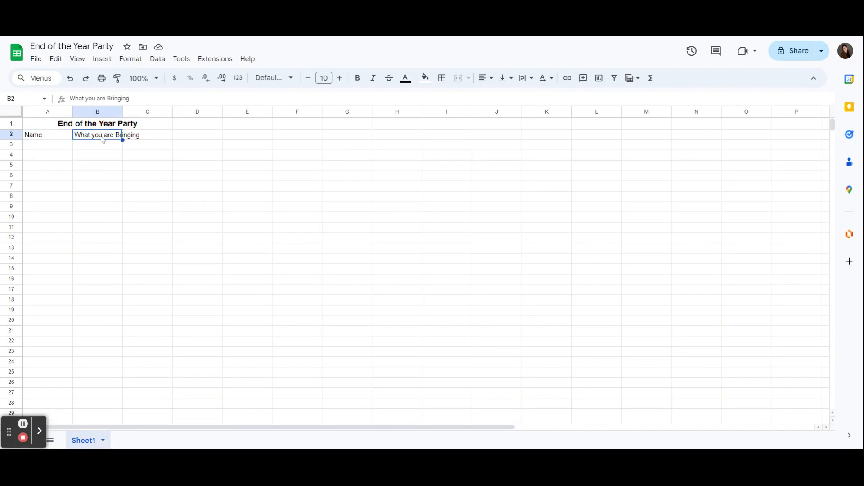
left_click(525, 78)
left_click(547, 102)
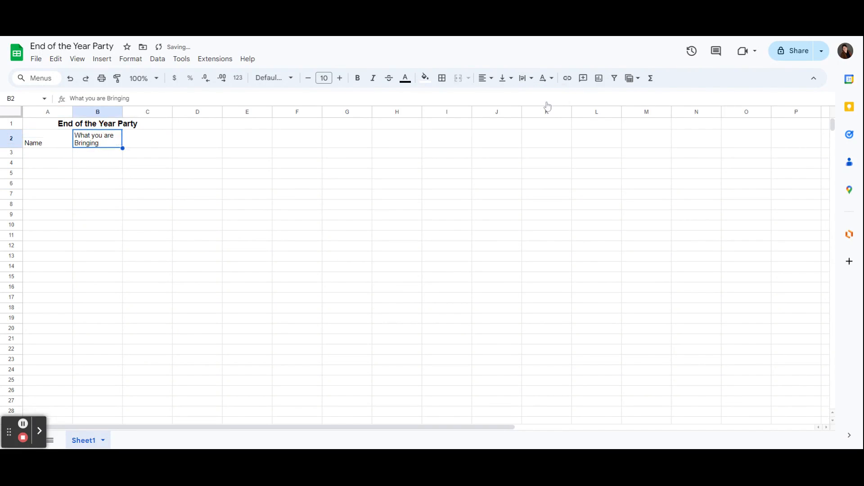
Step: Merge cells B2:C2, and fill the title row with blue and the header row with a lighter blue
left_click(103, 141)
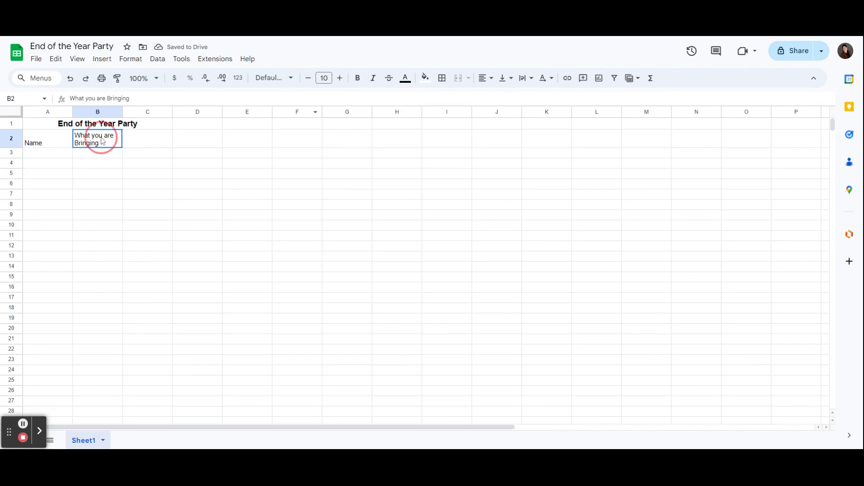
left_click(152, 139, "shift")
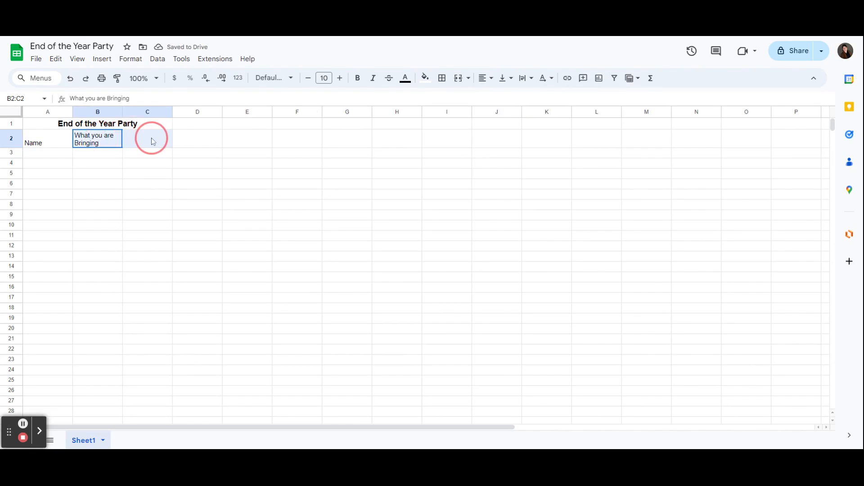
left_click(458, 87)
key("Up")
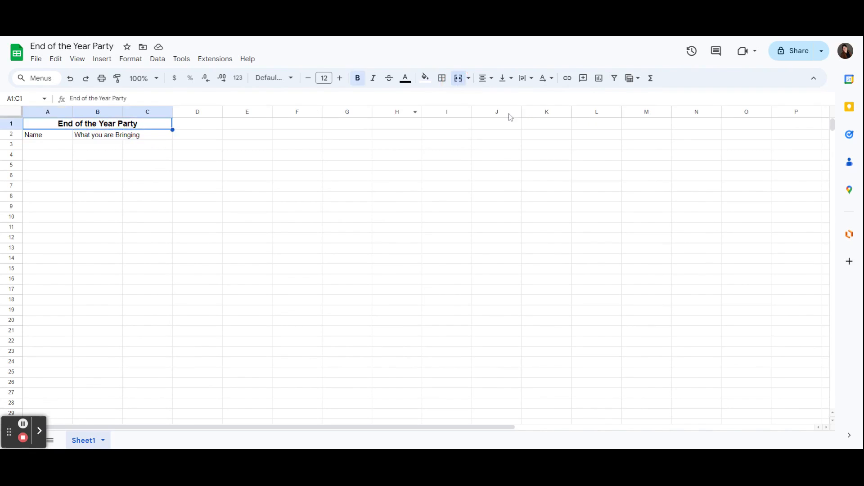
left_click(425, 78)
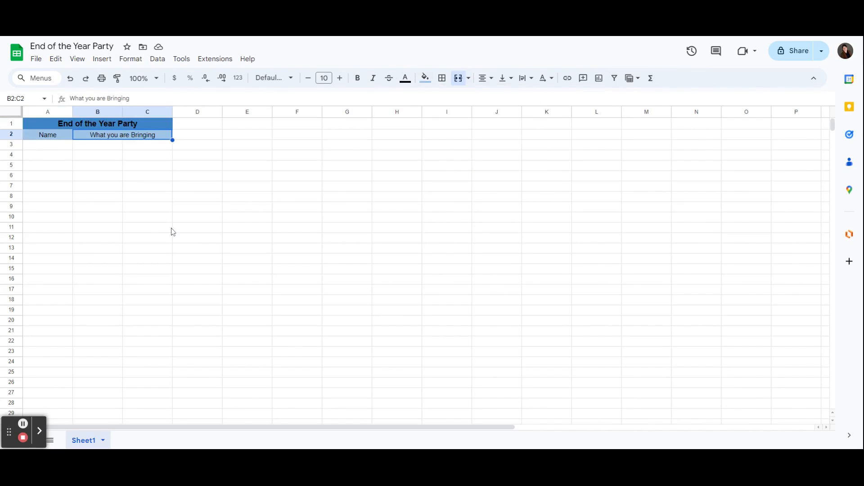
Step: Insert a column to the left of column B and enter the header "RSVP" in B2
left_click(78, 109)
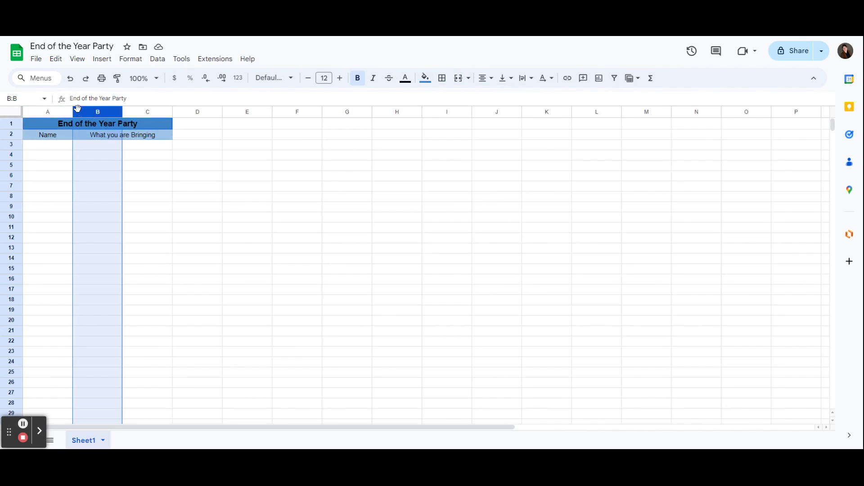
right_click(91, 112)
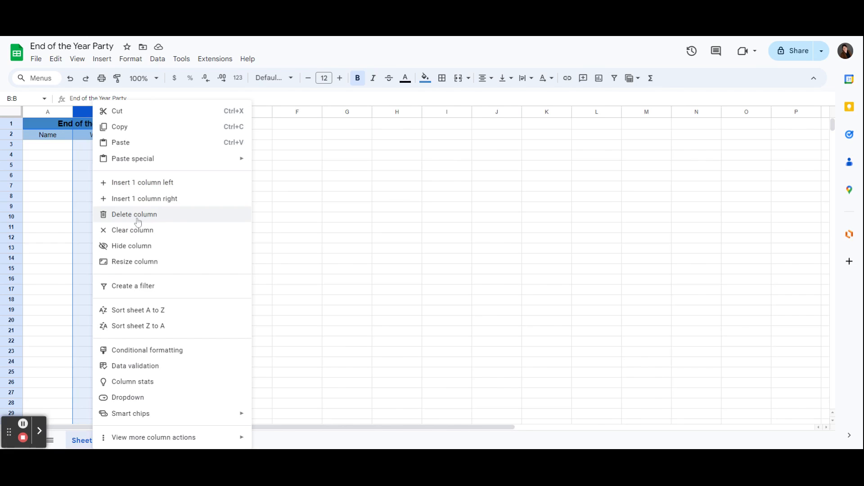
left_click(144, 182)
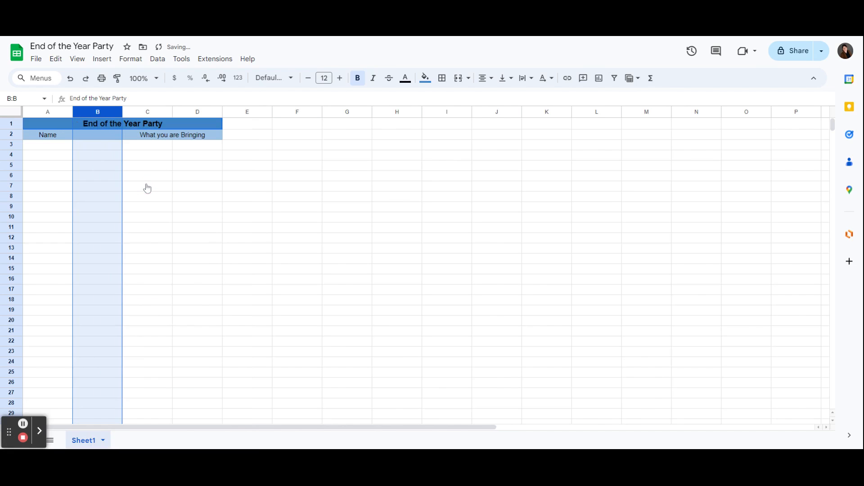
left_click(92, 137)
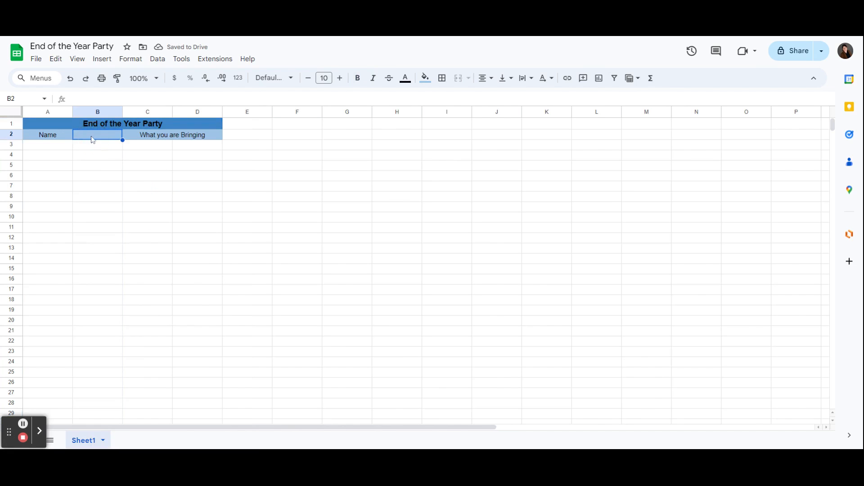
type("RSVP")
left_click(50, 147)
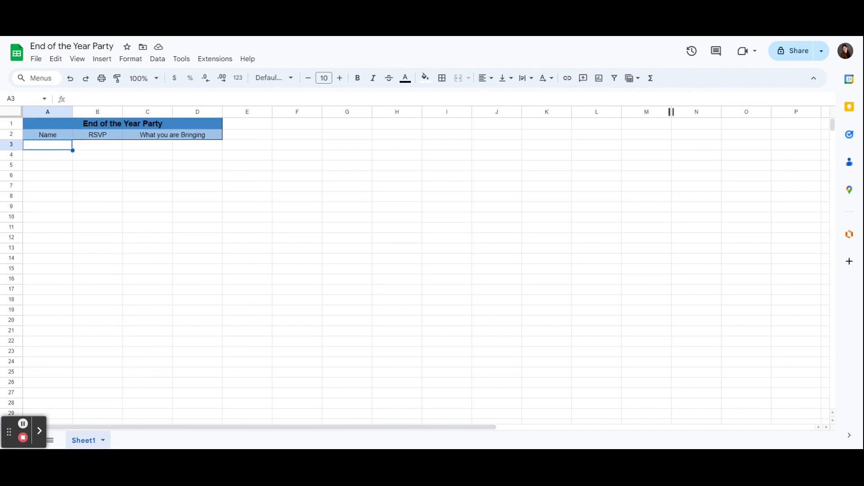
Step: Share the party sheet with Jefferson County Public Schools as Editor and copy its link
left_click(783, 51)
left_click(360, 283)
left_click(395, 338)
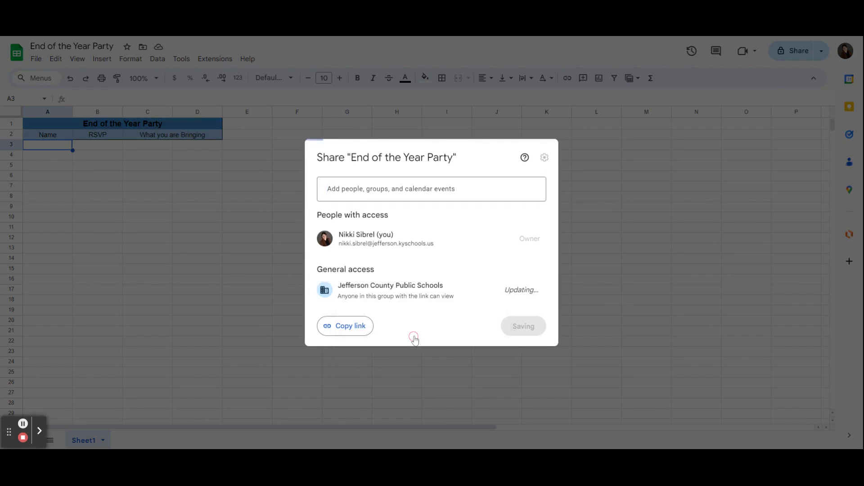
left_click(533, 288)
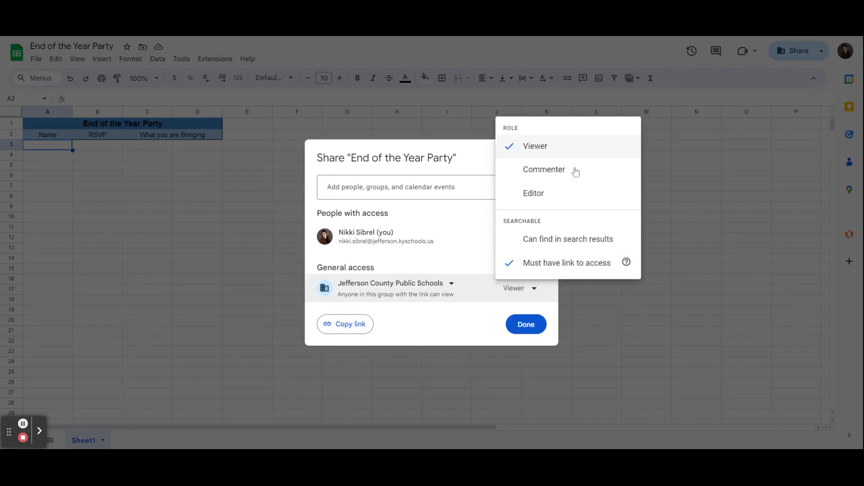
left_click(572, 193)
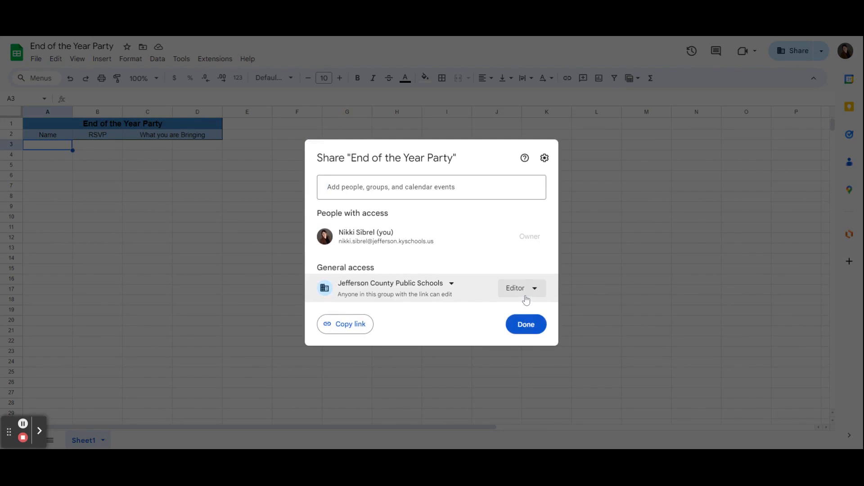
left_click(349, 324)
left_click(536, 324)
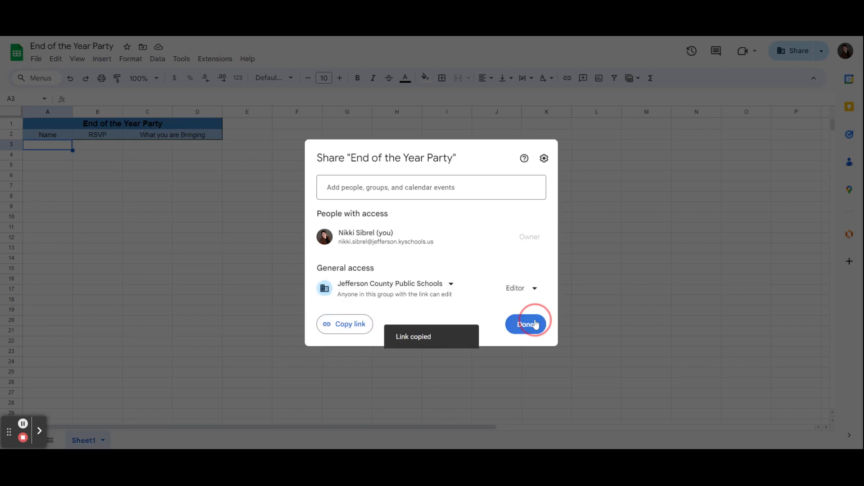
Step: Insert a dropdown in B3 and set its first option to "Can't go" in light red
left_click(84, 146)
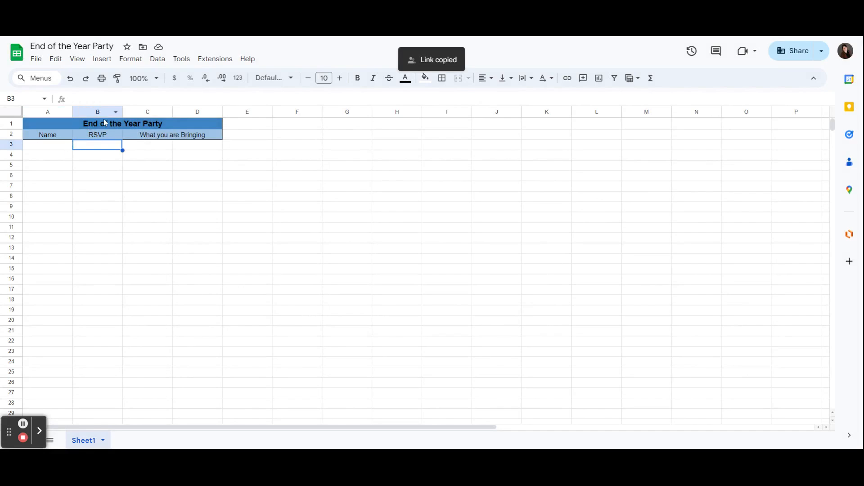
left_click(102, 59)
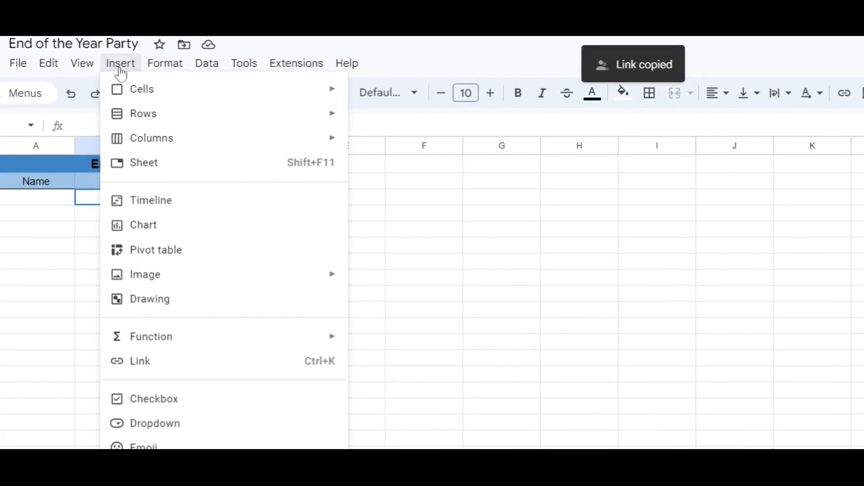
left_click(187, 420)
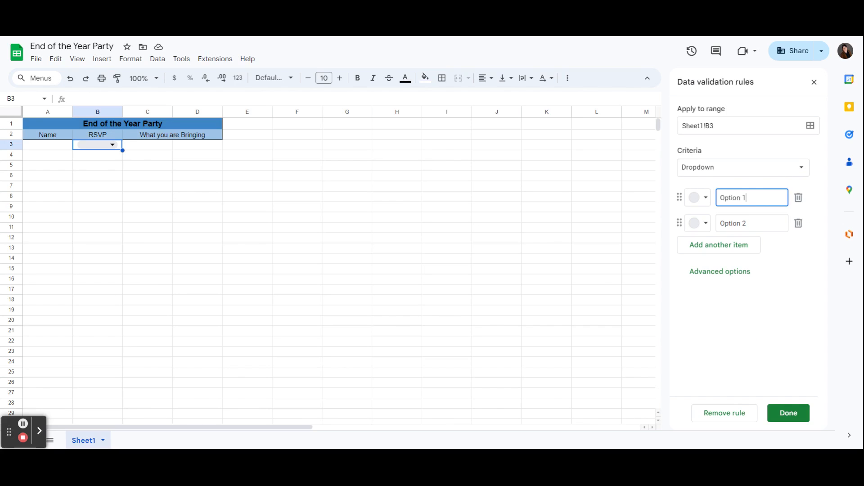
left_click(709, 199)
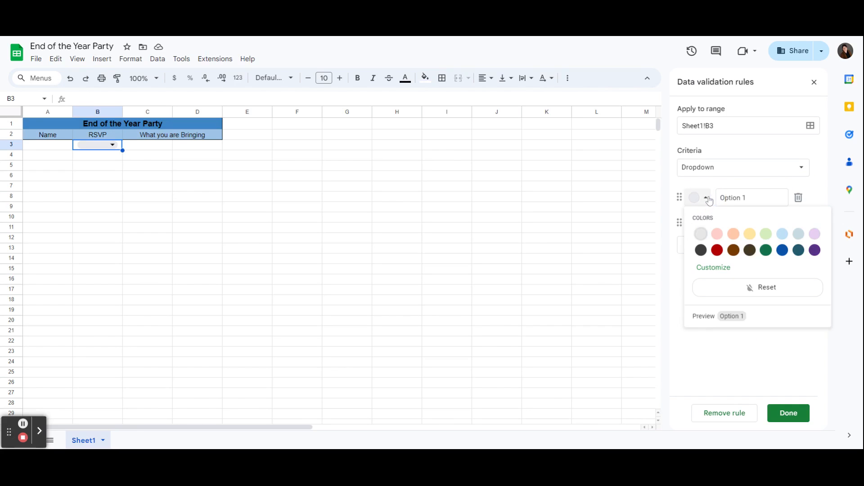
left_click(717, 234)
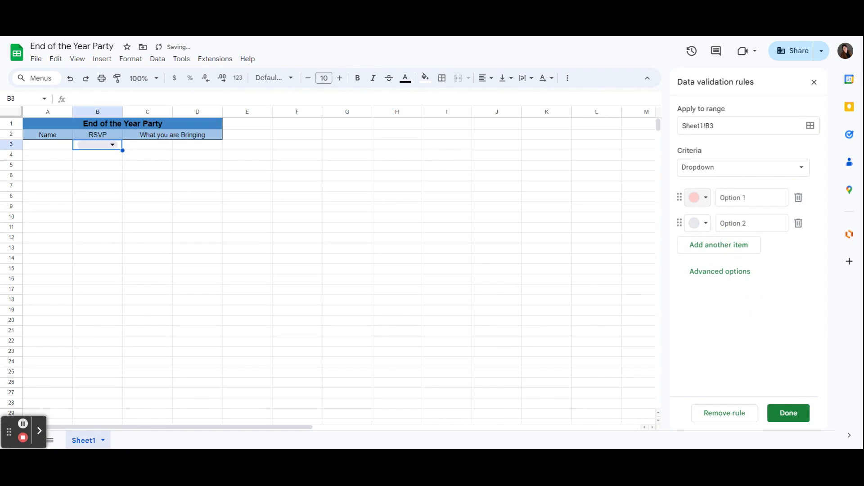
left_click(752, 197)
type("Can't go")
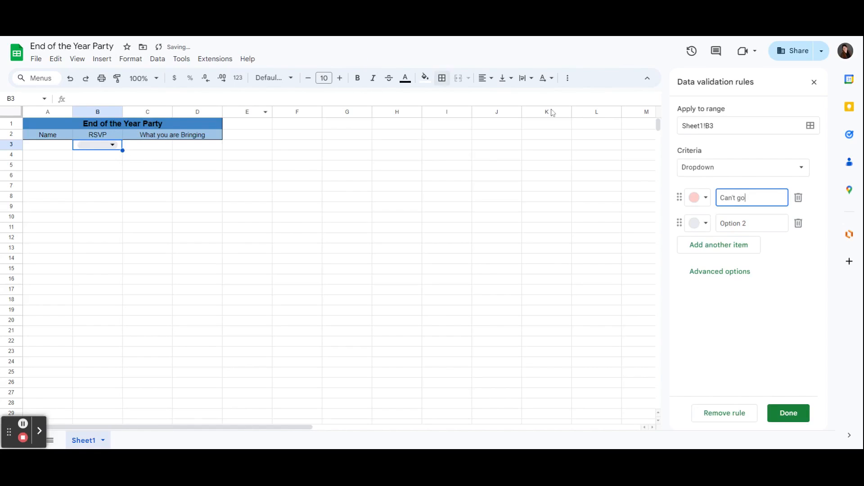
Step: Set the second dropdown option to "Attending" in light green and add a third, "No Response", in light yellow
key("Return")
type("Ate")
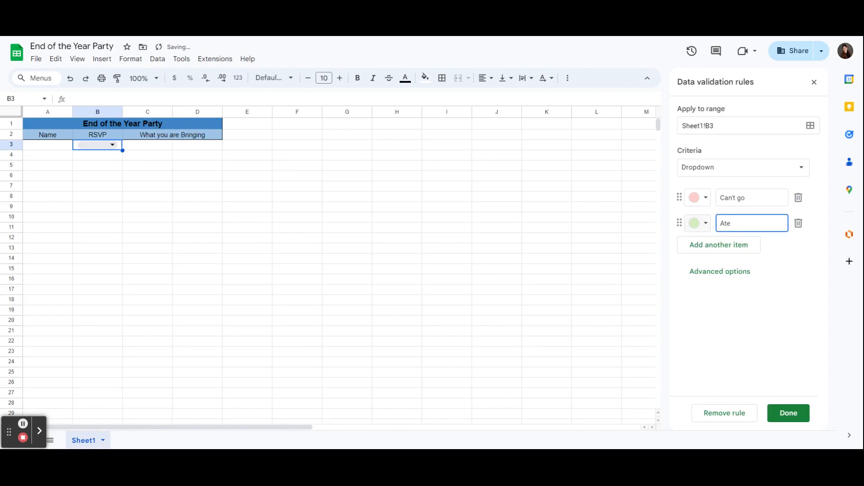
key("BackSpace")
type("tending")
left_click(702, 254)
left_click(706, 250)
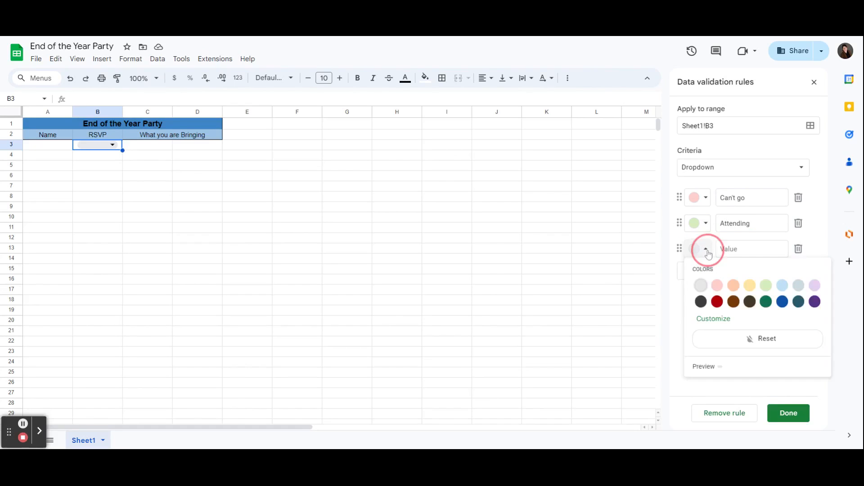
left_click(749, 285)
left_click(751, 249)
type("No Response")
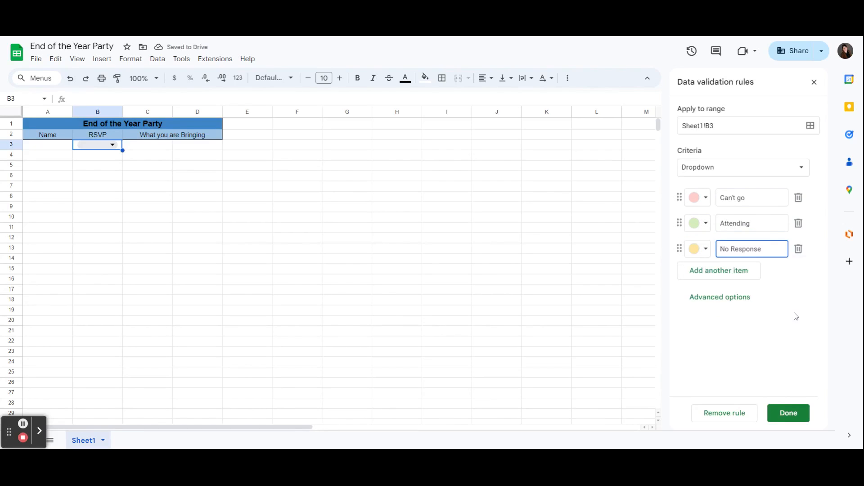
Step: Add a fourth dropdown option, "Not Sure", in light purple and save the validation rule
left_click(796, 316)
left_click(719, 270)
type("Not Sure")
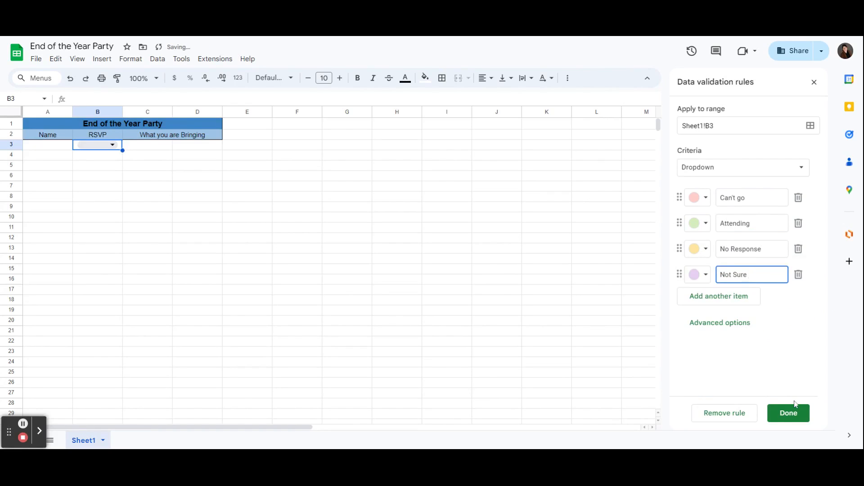
left_click(788, 412)
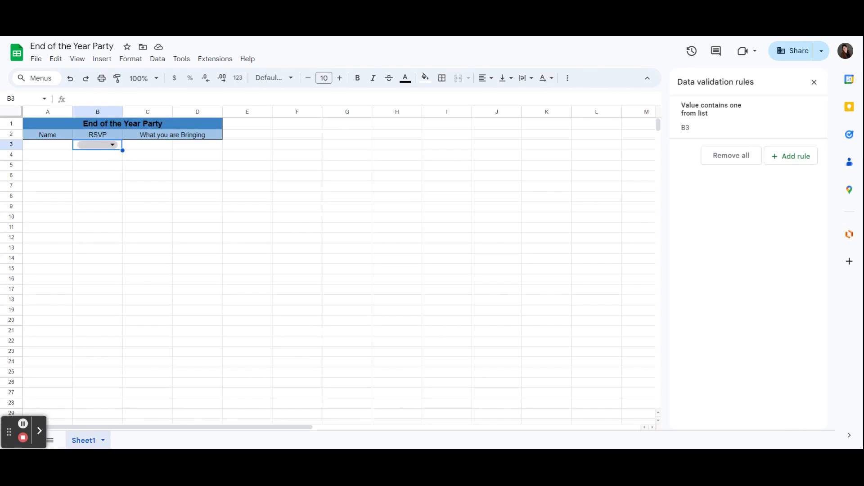
Step: Copy the RSVP dropdown from B3 down through B25, and check the option list in B3
left_click(123, 151)
left_click(124, 151)
left_click_drag(123, 151, 110, 378)
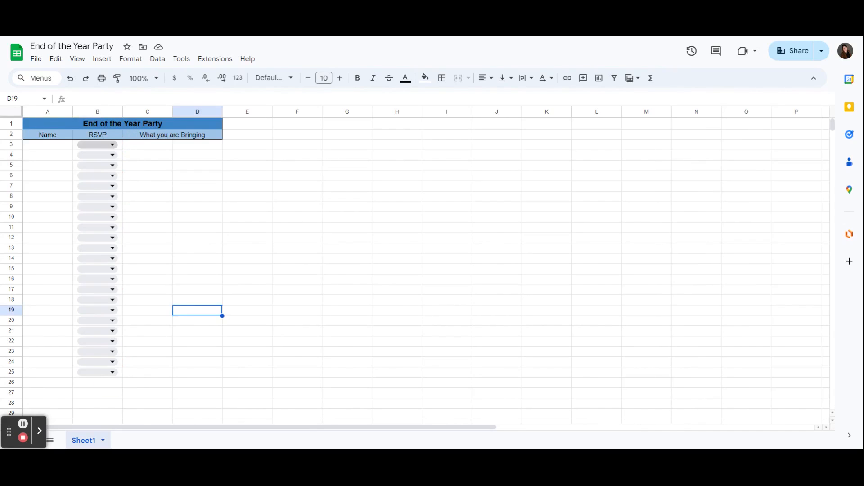
left_click(112, 145)
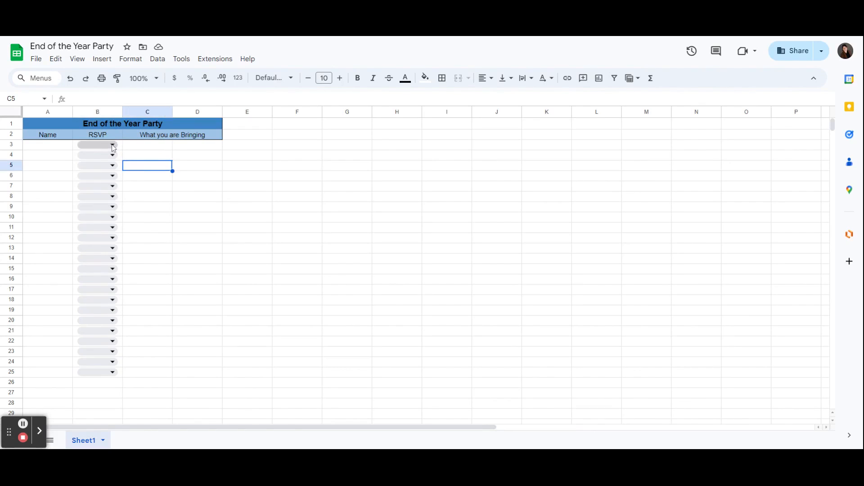
left_click(113, 145)
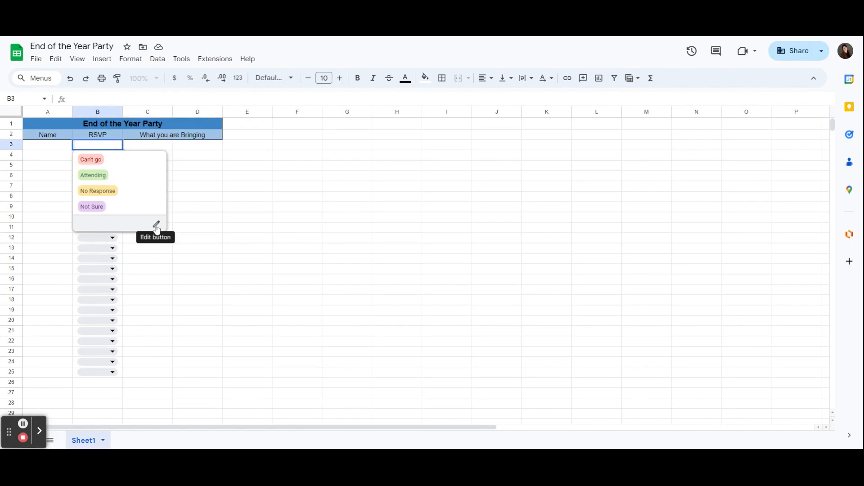
left_click(261, 207)
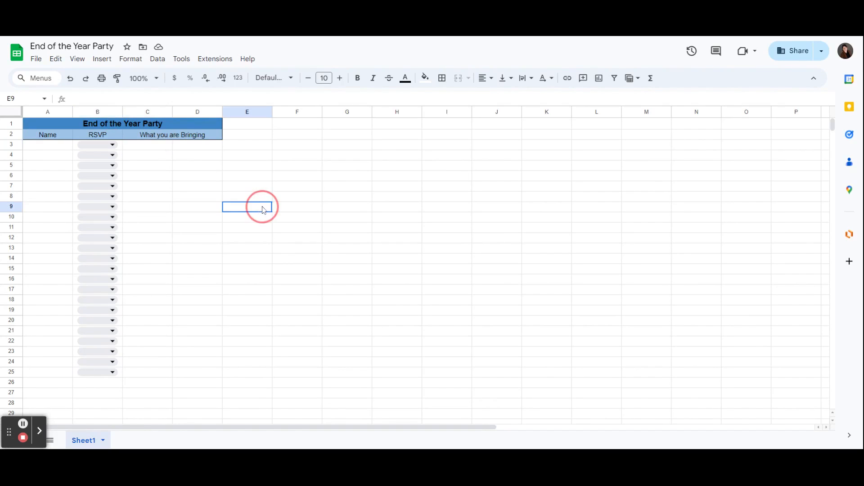
Step: Fill the guests' names into A3:A25 and sort them A to Z using a filter on A2:D25
left_click(43, 149)
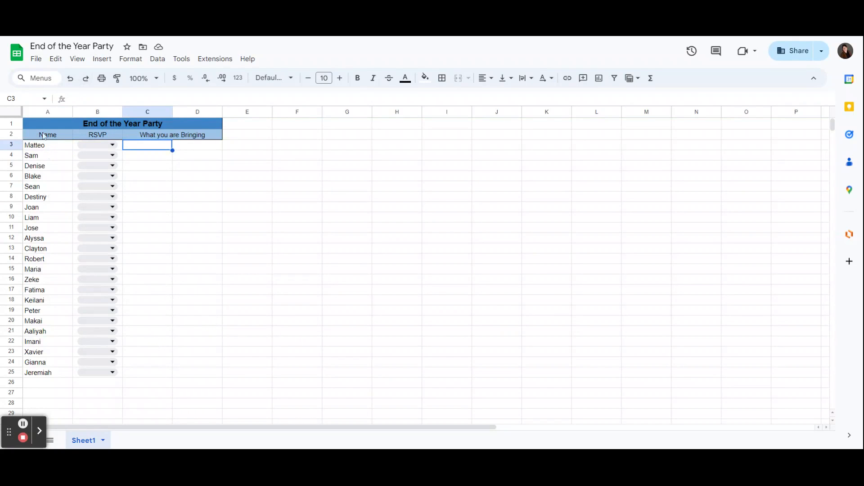
left_click_drag(44, 136, 211, 378)
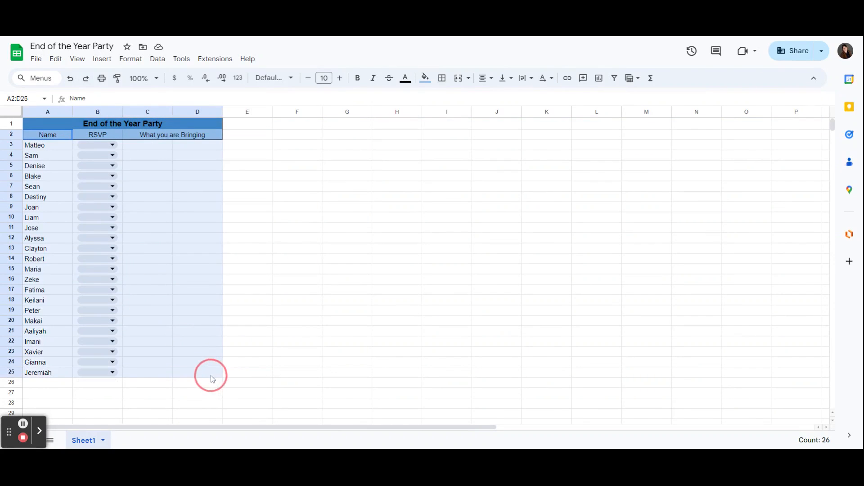
left_click(614, 78)
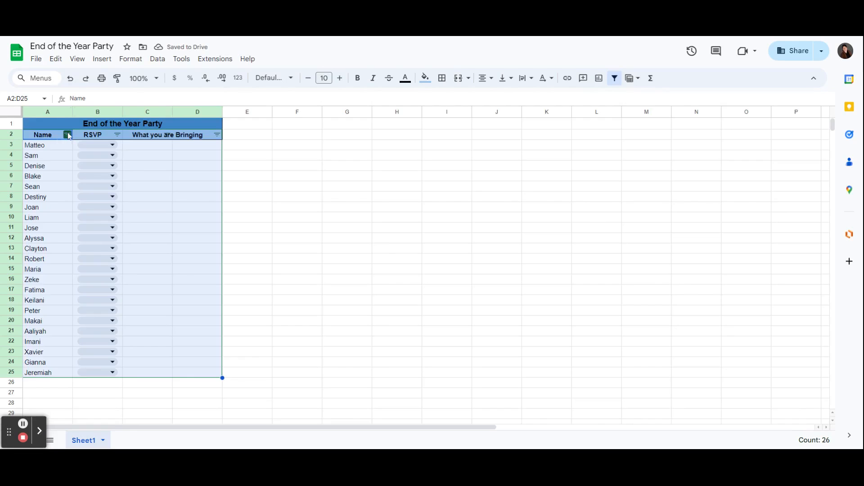
left_click(68, 134)
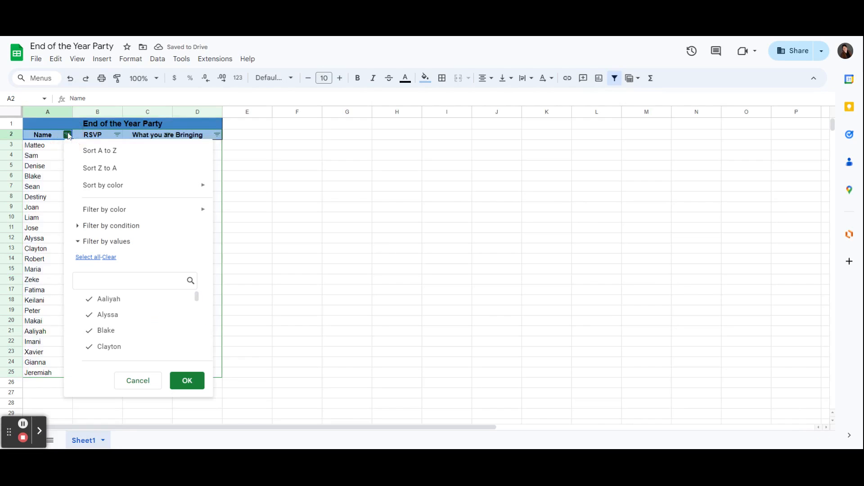
left_click(98, 149)
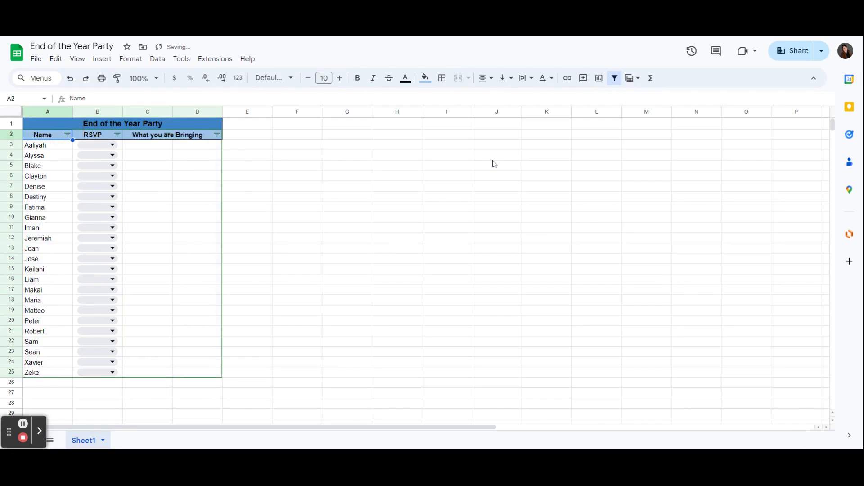
Step: Remove the filter from the sign-up table
left_click(294, 194)
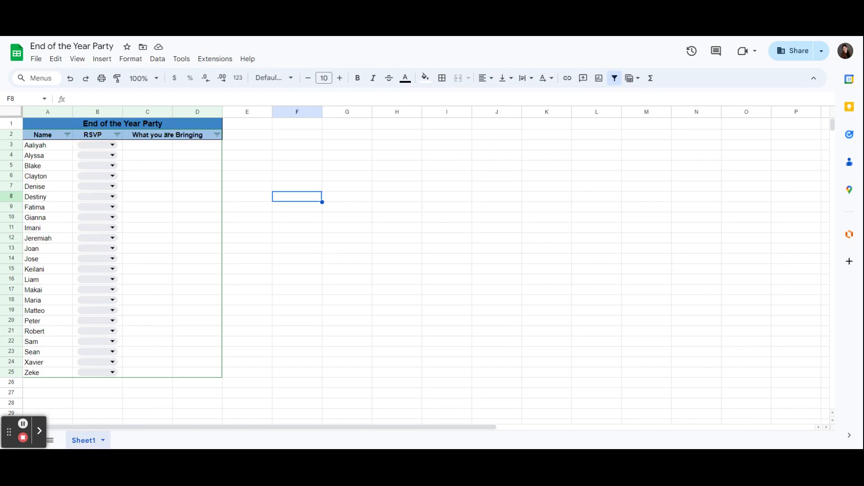
left_click(166, 134)
left_click(615, 79)
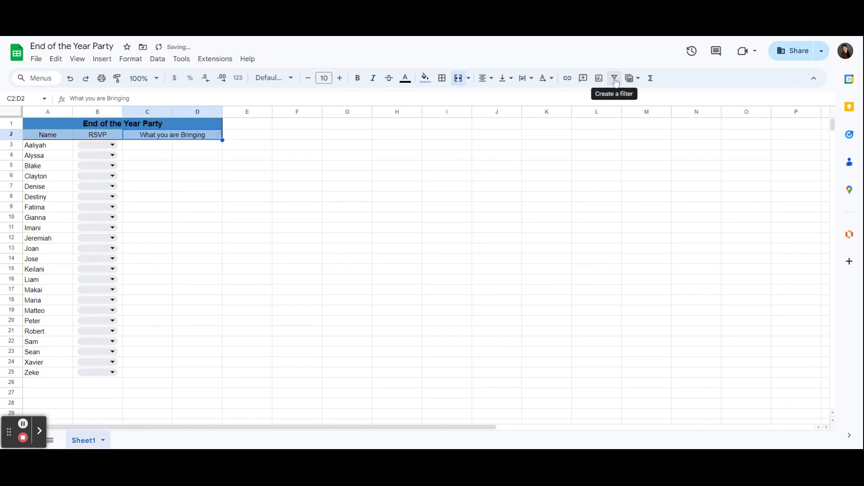
Step: Copy the whole sign-up table A1:D25 and paste the duplicate starting at F1
left_click(243, 181)
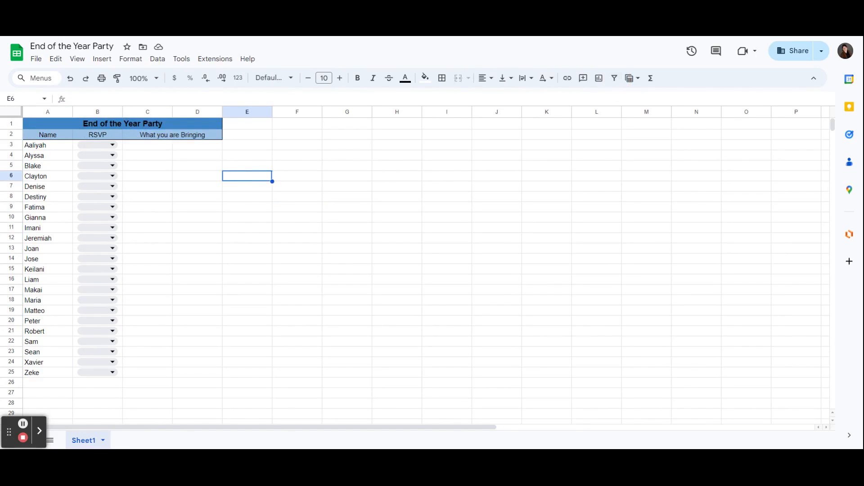
left_click(160, 149)
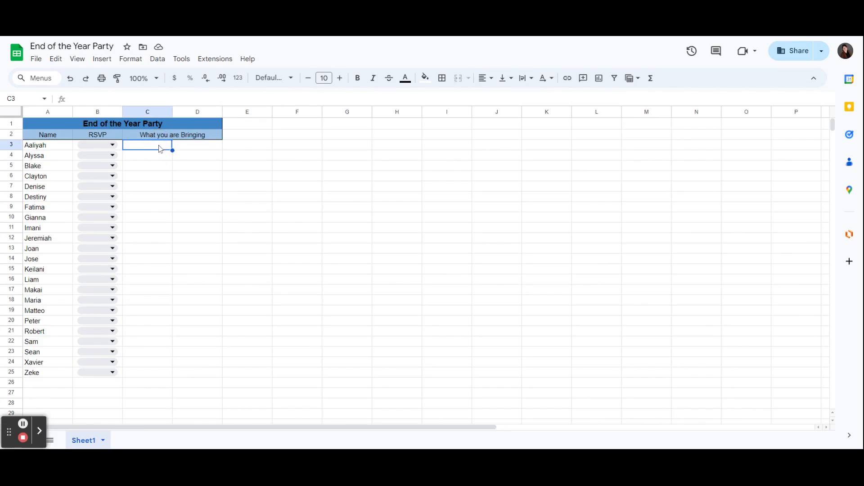
left_click(291, 124)
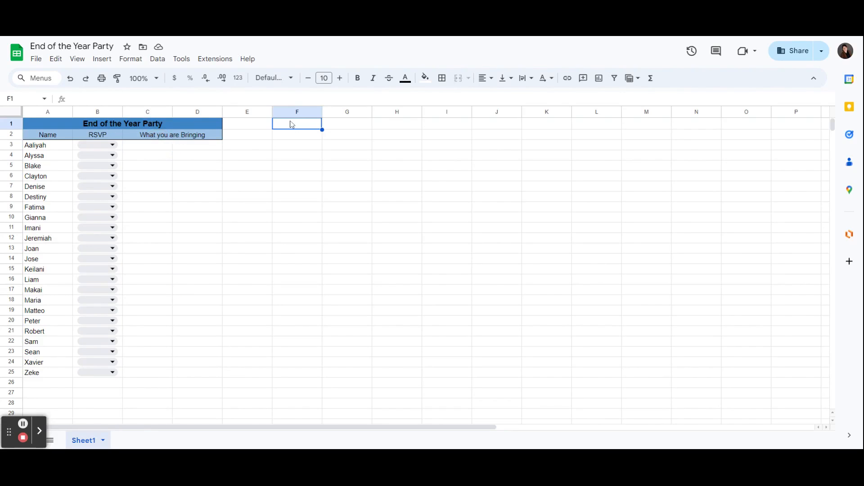
left_click_drag(178, 127, 183, 138)
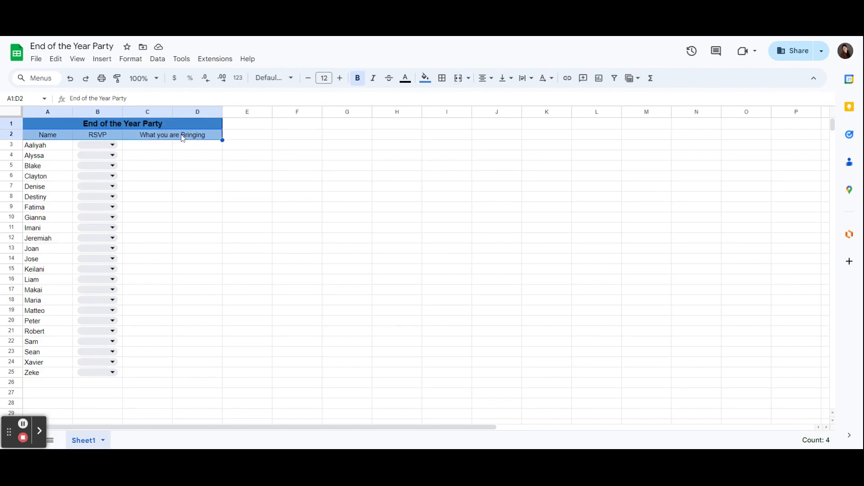
left_click_drag(48, 121, 46, 374)
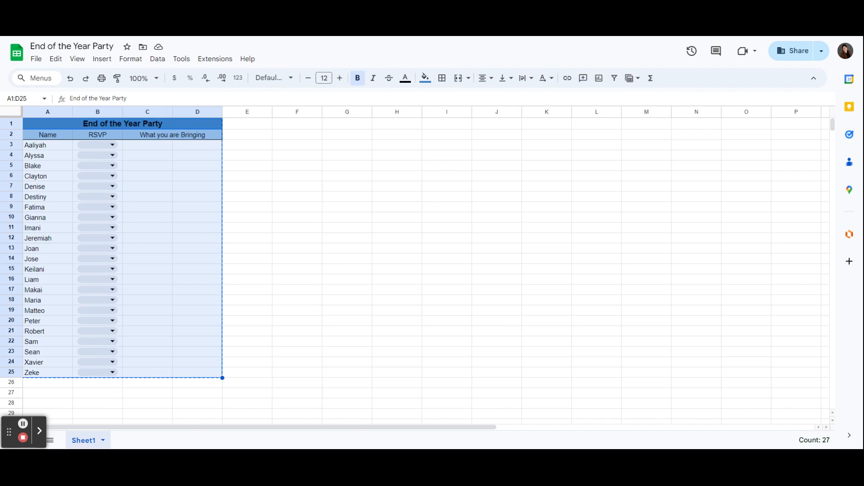
left_click(297, 125)
key("ctrl+v")
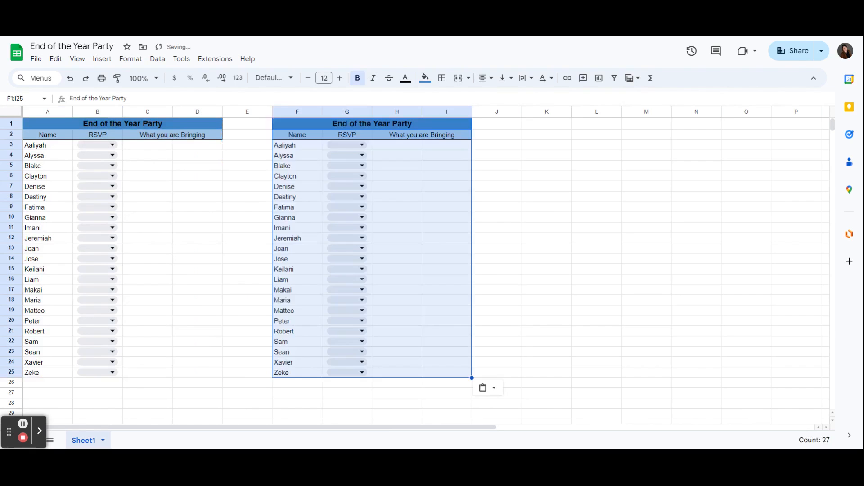
Step: Delete the RSVP column G from the duplicated table
left_click_drag(347, 134, 445, 331)
left_click_drag(375, 349, 344, 376)
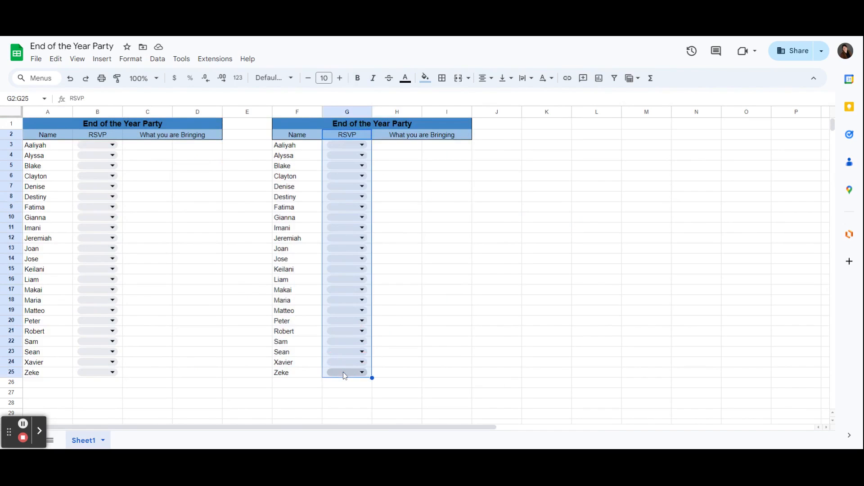
right_click(346, 112)
left_click(420, 215)
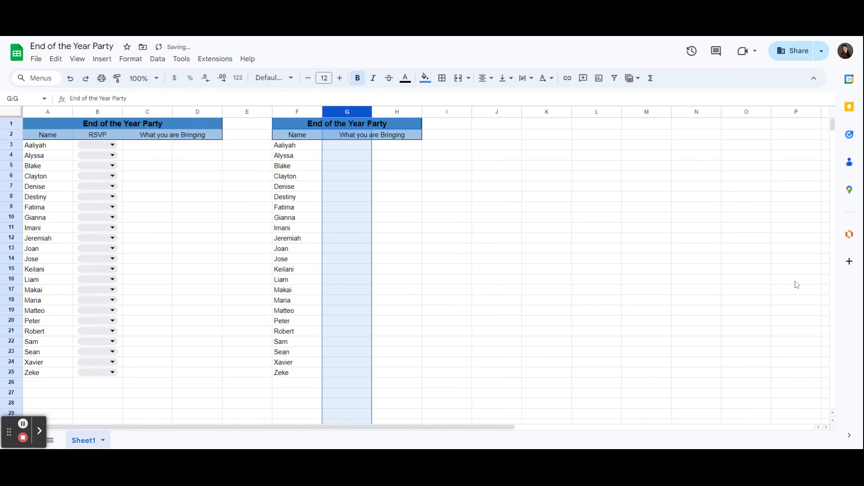
Step: Replace the duplicated table's title in F1 with the copied text "What you are Bringing"
left_click(327, 126)
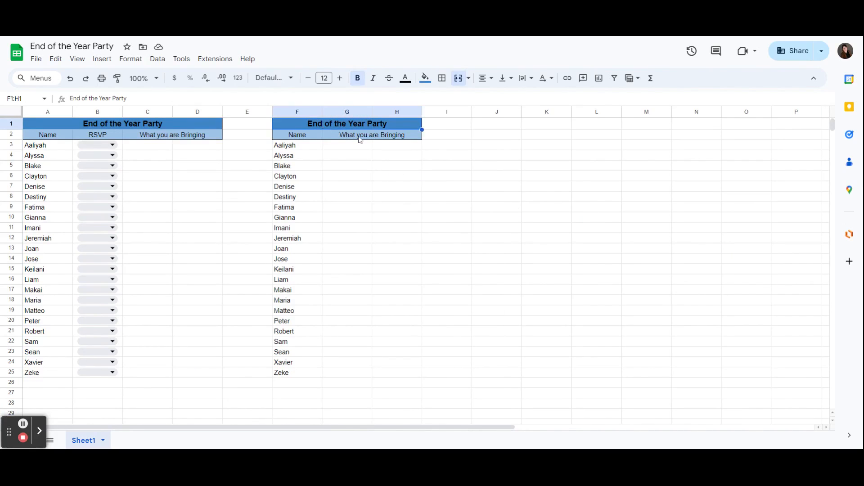
left_click(335, 134)
left_click(344, 125)
key("ctrl+v")
Step: Unmerge the header G2:H2 and enter the headers Chips, Desserts, Drink, and Plates and Utensils across G2:J2
left_click(347, 135)
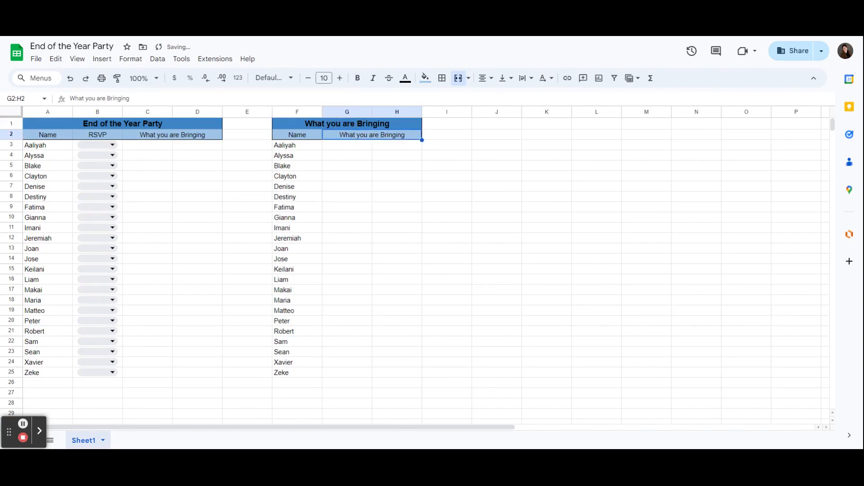
type("IT")
key("BackSpace")
key("BackSpace")
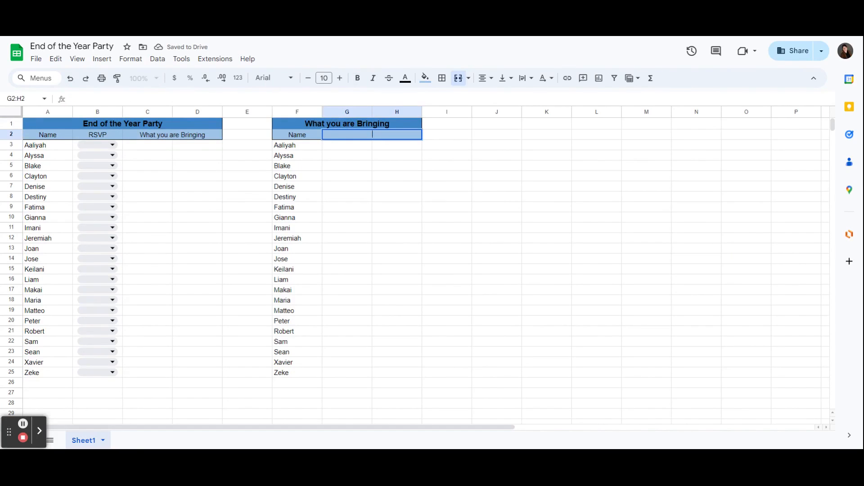
left_click(355, 129)
left_click(360, 139)
left_click(458, 78)
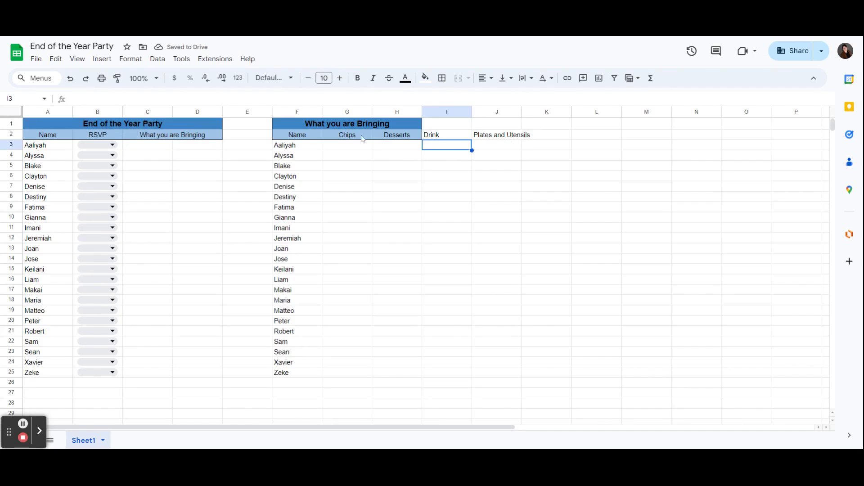
Step: Copy the title and header formatting of F1:H2 onto I1:K2
left_click(395, 122)
left_click_drag(396, 124, 398, 137)
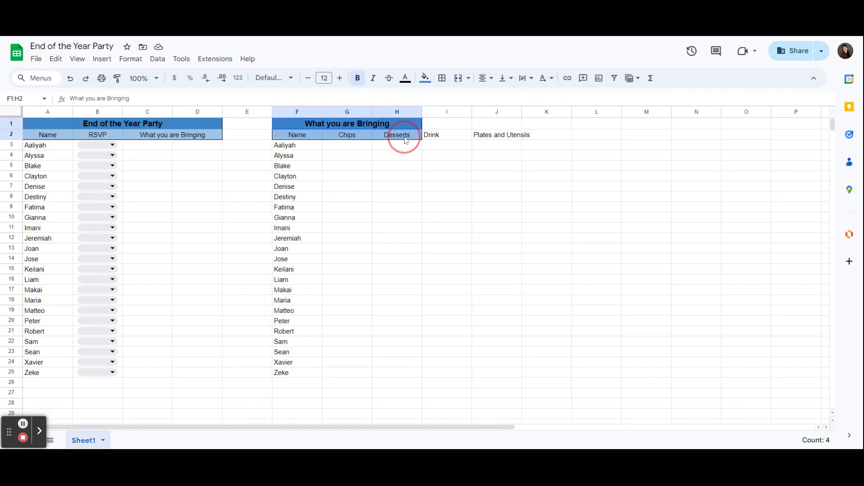
left_click(116, 79)
left_click_drag(444, 125, 530, 139)
left_click(540, 194)
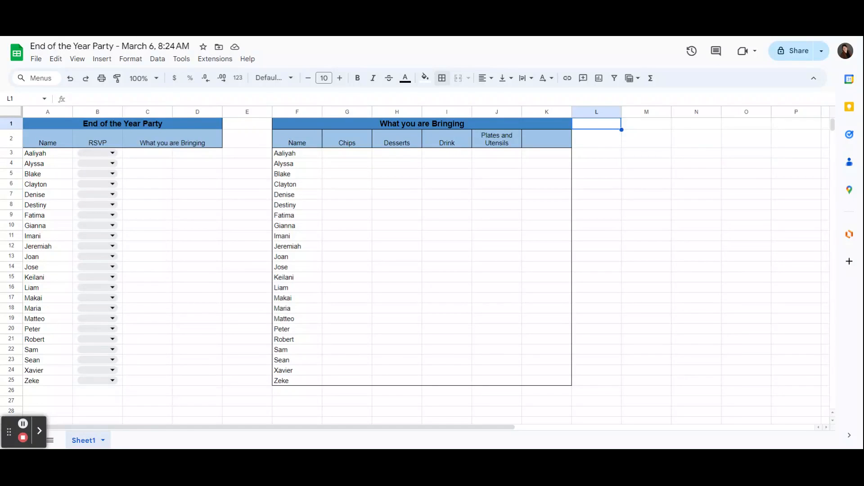
Step: Delete columns C and D, the "What you are Bringing" part of the original sign-up table
left_click_drag(148, 112, 189, 109)
right_click(191, 109)
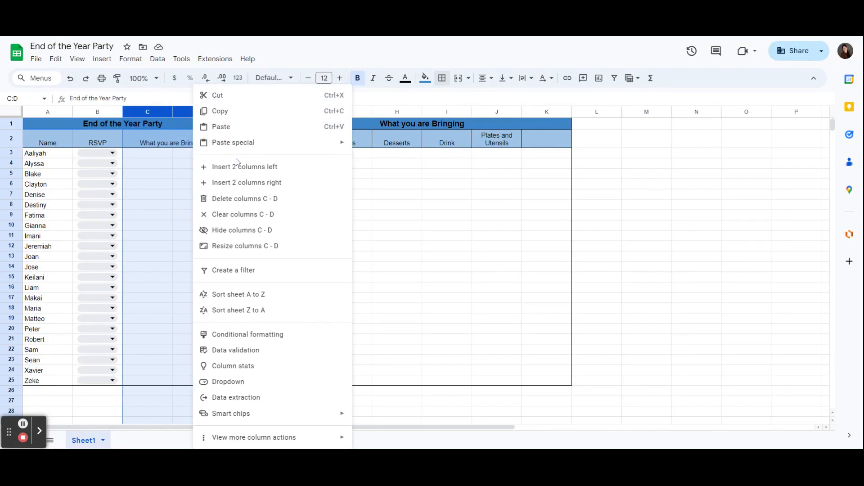
left_click(236, 198)
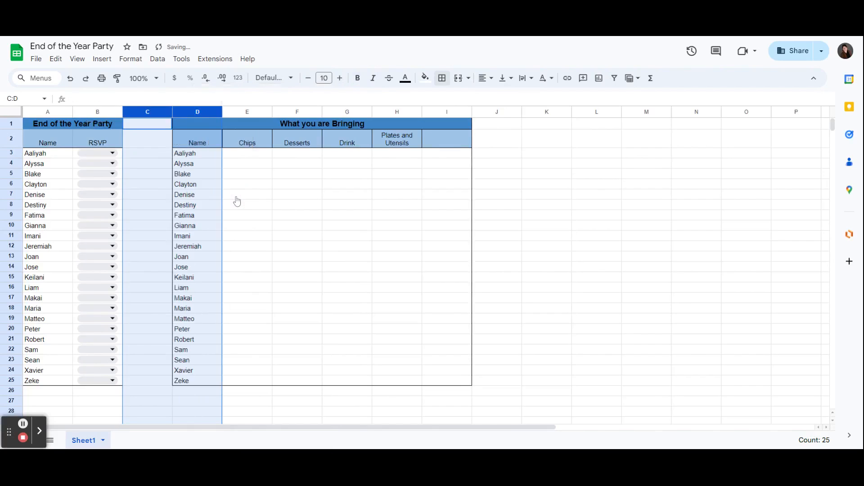
Step: Insert checkboxes into E3:I25 for all item columns from Chips to Other
left_click(246, 165)
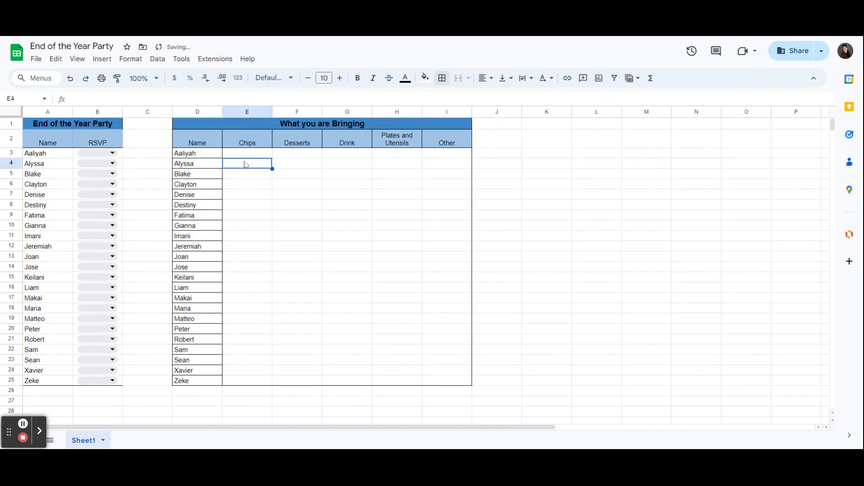
left_click_drag(246, 153, 450, 382)
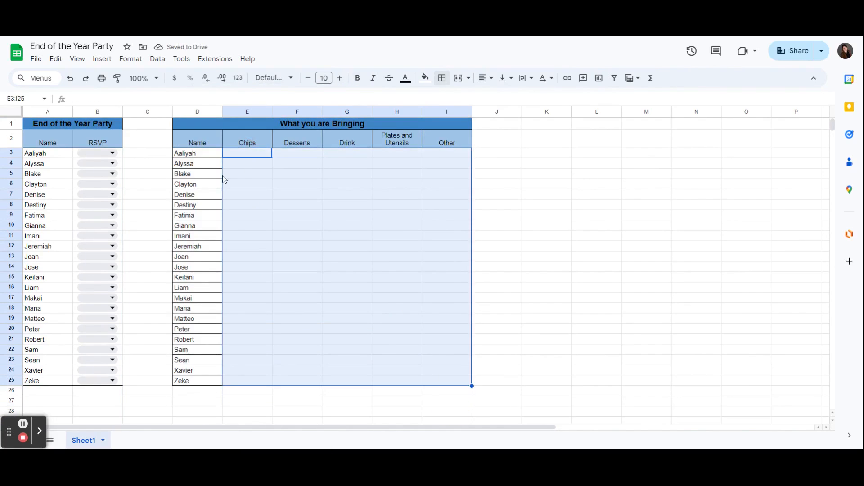
left_click(102, 58)
left_click(131, 274)
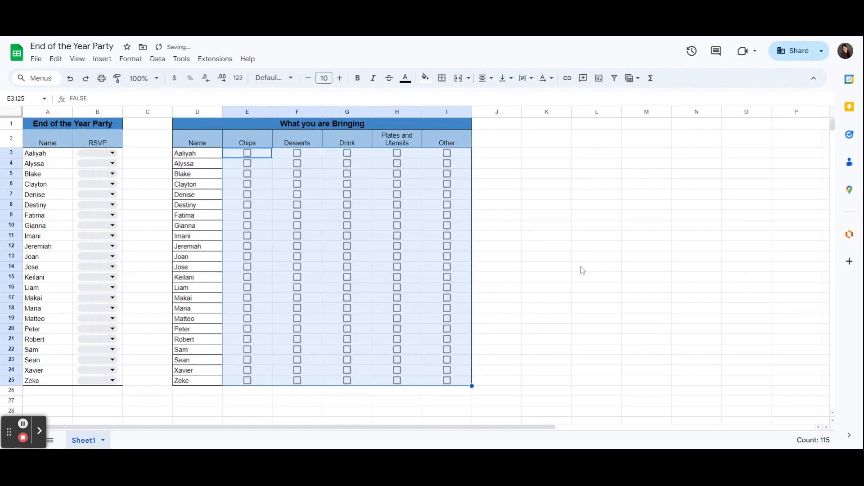
left_click(583, 271)
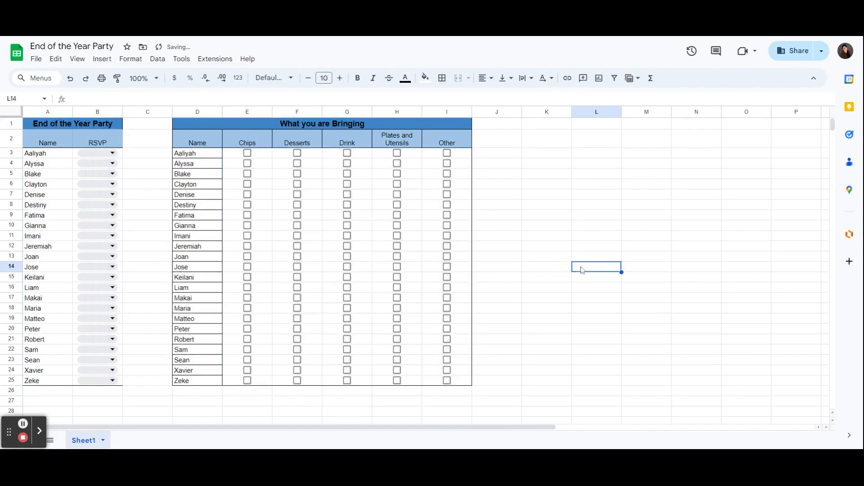
Step: Create a filter on the Name and RSVP headers A2:B2 and clear all selected values in the RSVP filter
left_click(247, 153)
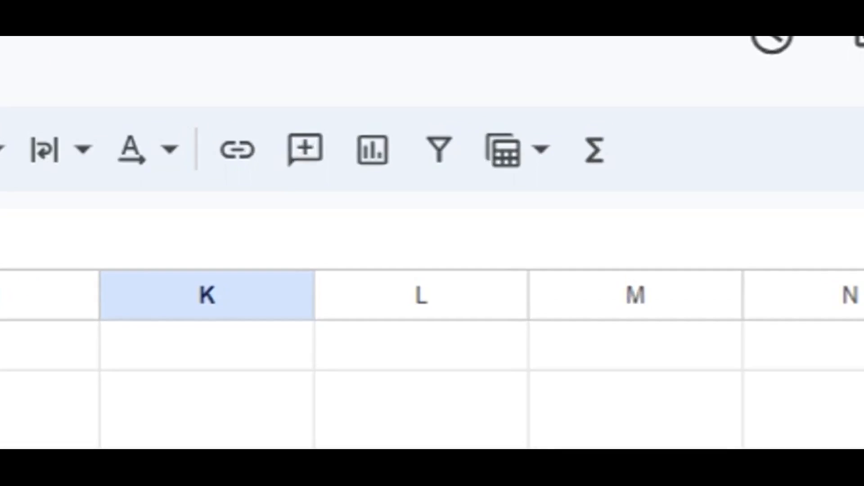
left_click_drag(49, 137, 112, 137)
left_click(615, 78)
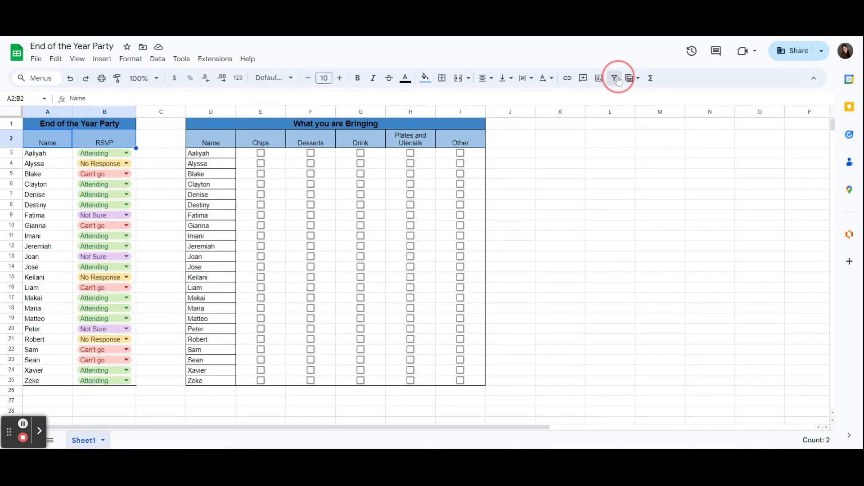
left_click(131, 142)
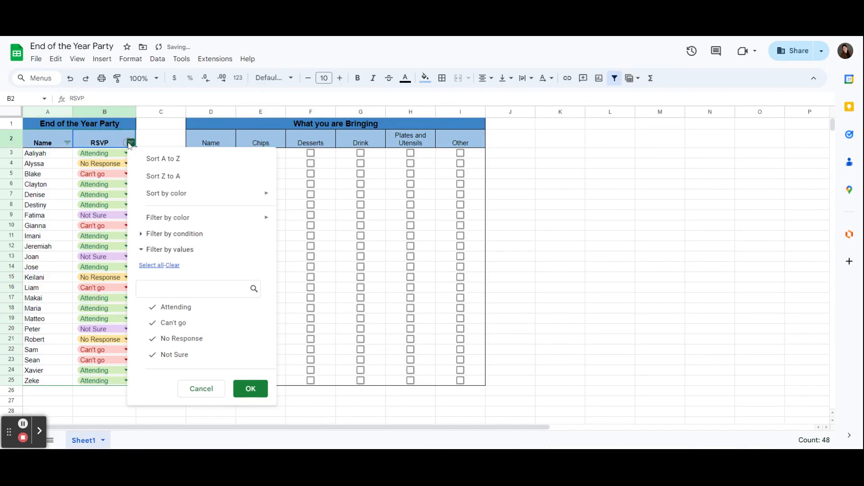
left_click(173, 265)
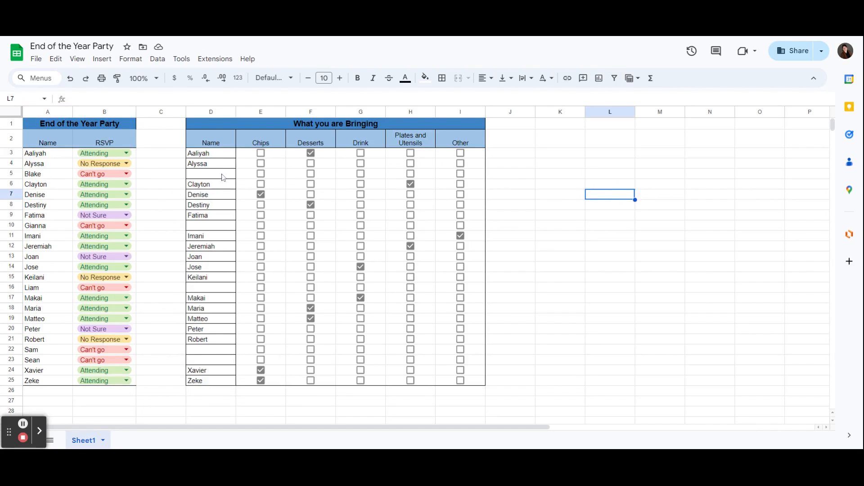
Step: Delete the nameless cells D5:I5 and D9:I9 in the "What you are Bringing" table, shifting the cells up each time
left_click_drag(223, 177, 475, 175)
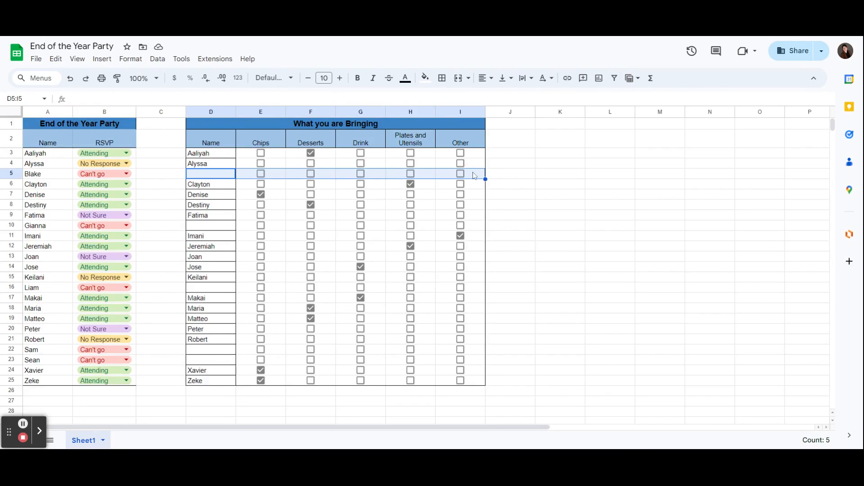
right_click(475, 176)
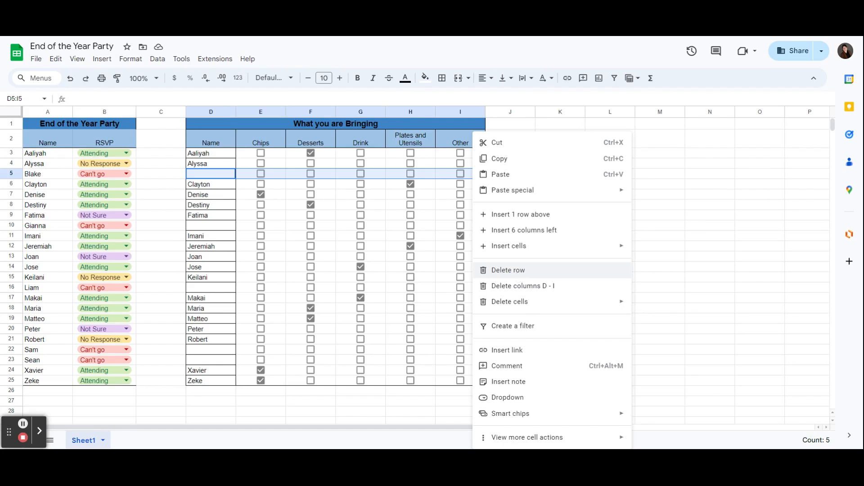
mouse_move(521, 310)
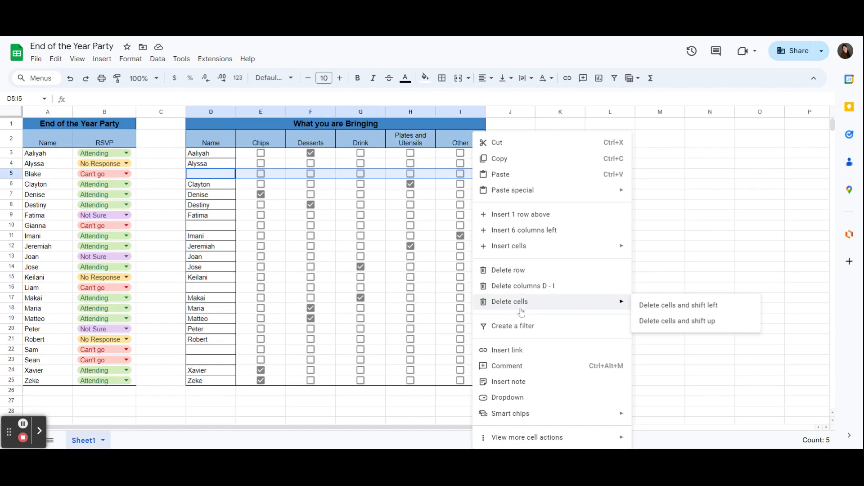
left_click(720, 322)
left_click_drag(208, 215, 450, 218)
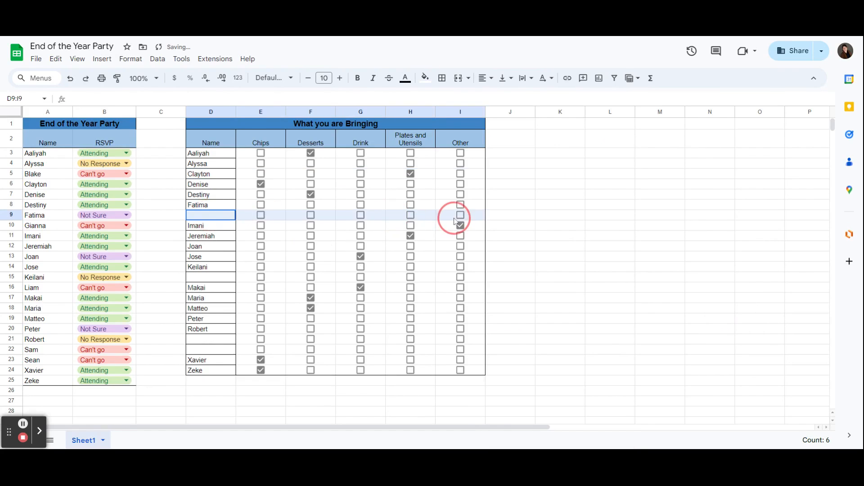
right_click(455, 221)
mouse_move(560, 304)
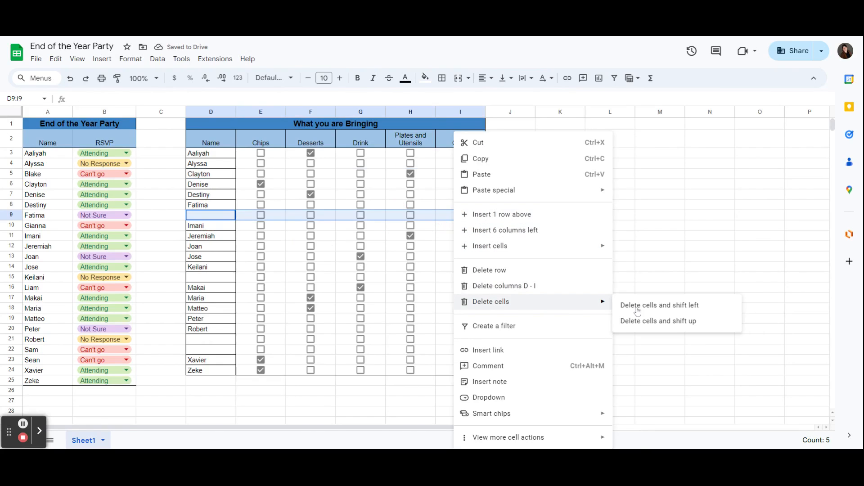
left_click(663, 321)
Step: Delete the nameless cells D14:I14, shifting up, and do the same for the nameless block D19:I20
left_click_drag(210, 266, 457, 266)
right_click(459, 269)
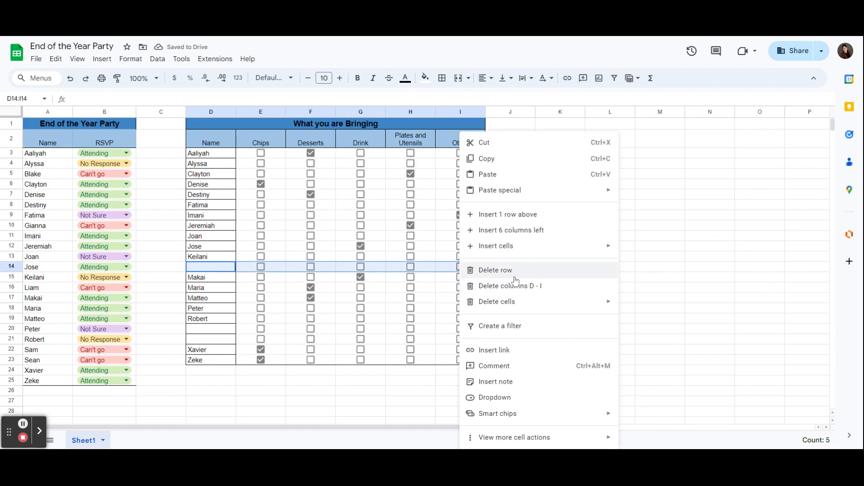
mouse_move(604, 301)
left_click(695, 326)
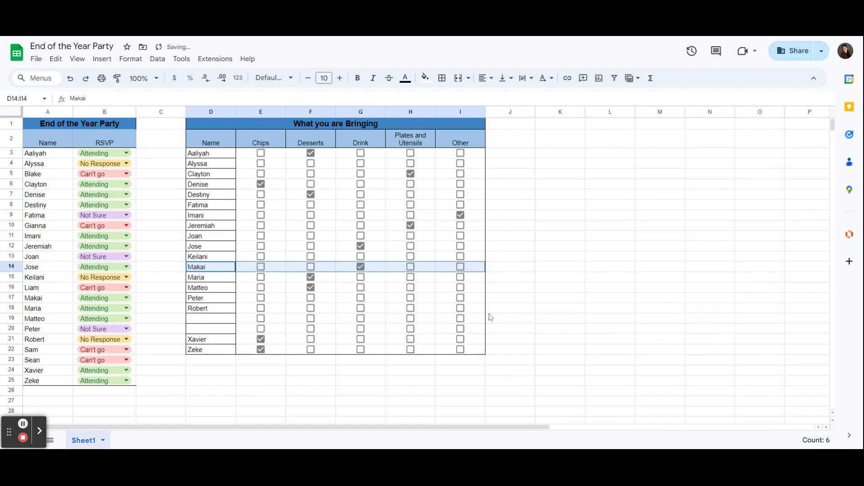
left_click(9, 266)
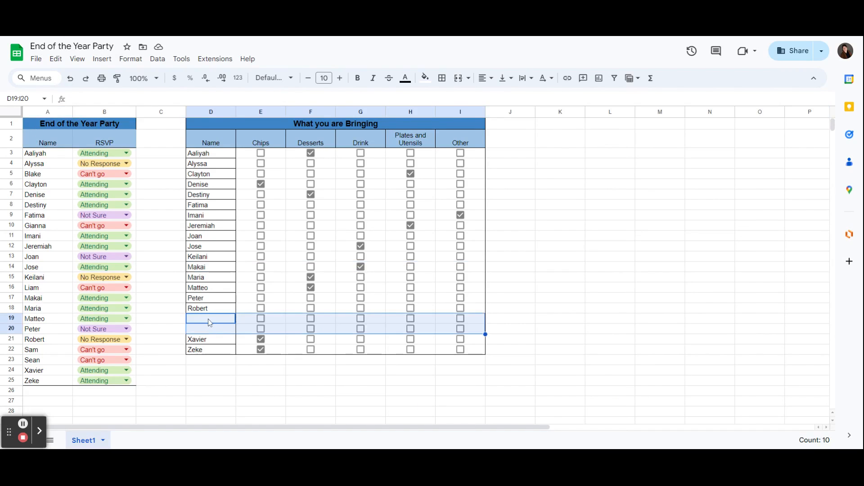
right_click(210, 322)
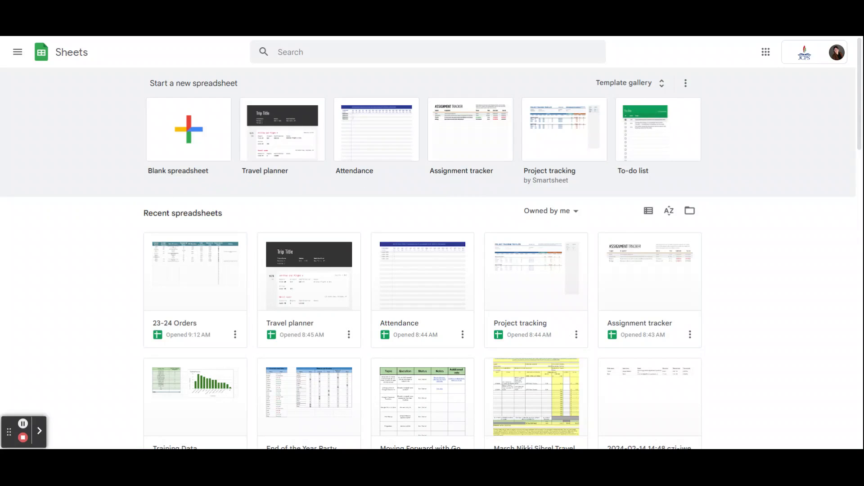
Step: Open the 23-24 Orders spreadsheet and look at the horizontal alignment options for the Vendor Name header cell
left_click(164, 266)
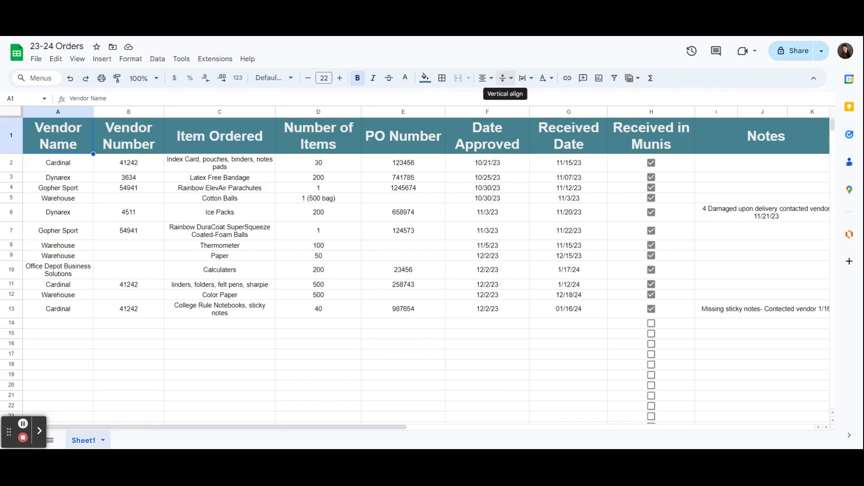
left_click(483, 79)
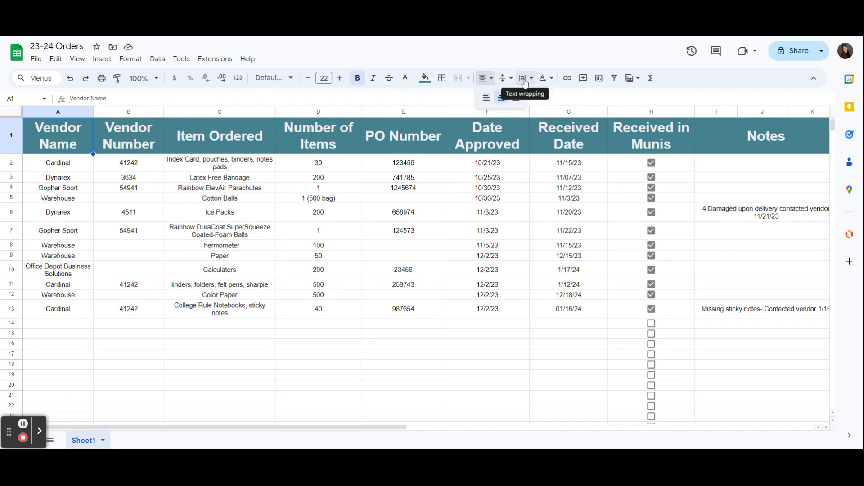
left_click(398, 345)
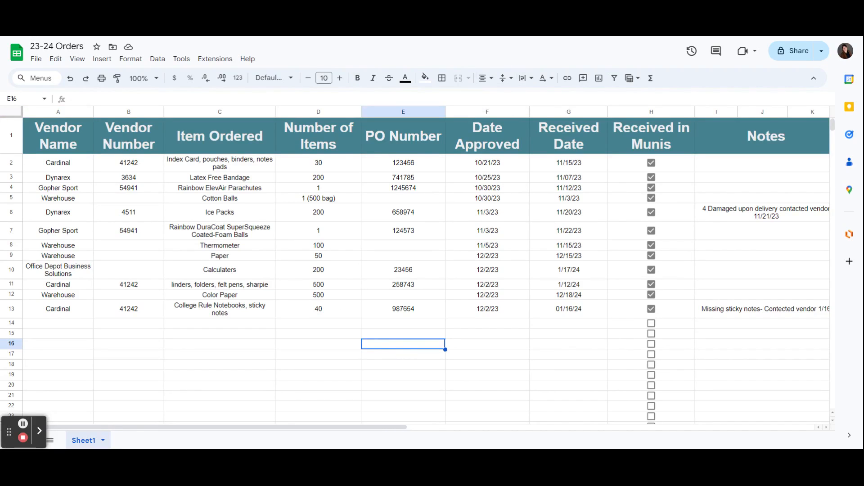
Step: Format the Date Approved and Received Date columns, F and G, with the Date number format
left_click(478, 112)
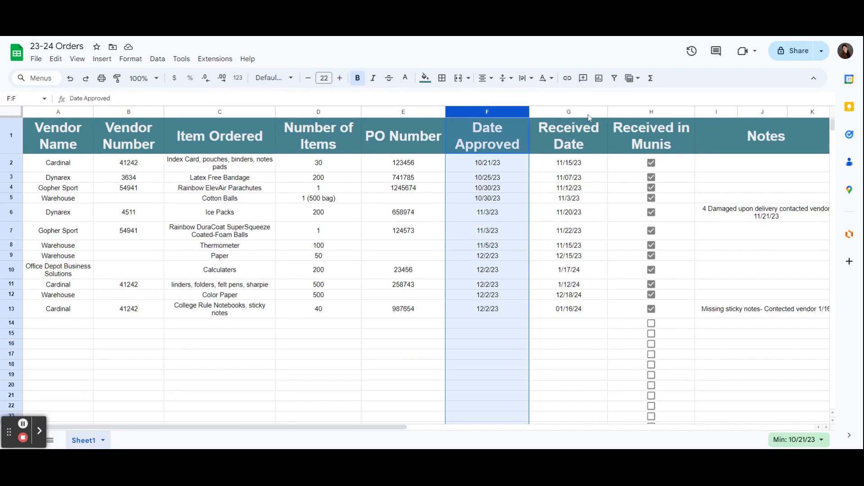
left_click(588, 114, "shift")
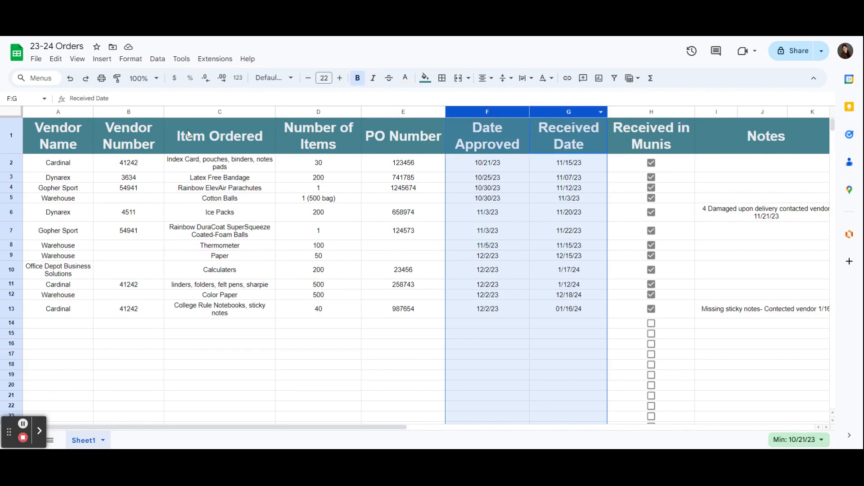
left_click(130, 59)
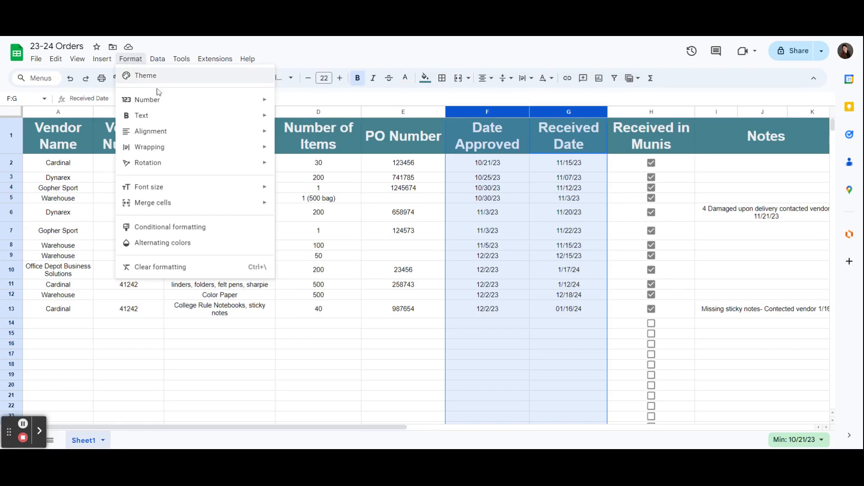
mouse_move(215, 101)
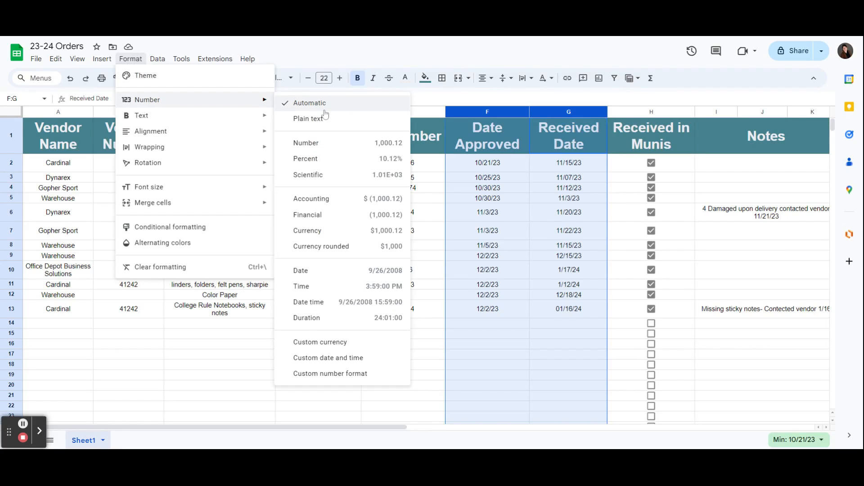
left_click(315, 271)
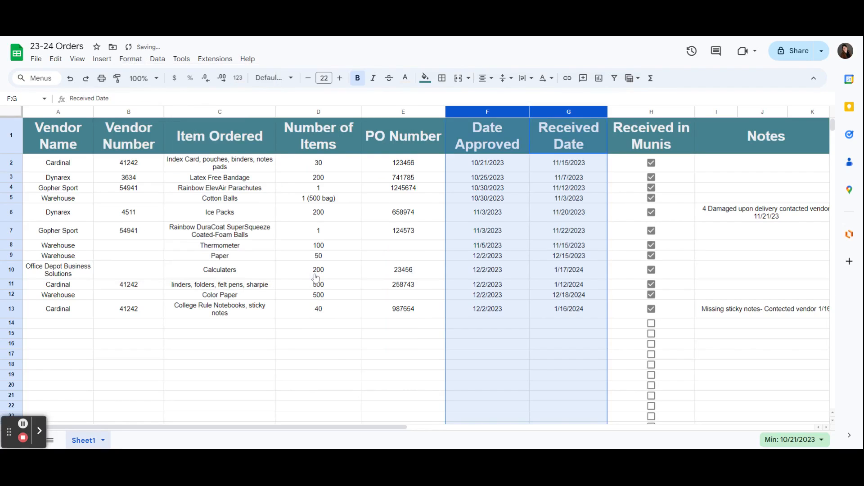
left_click(489, 314)
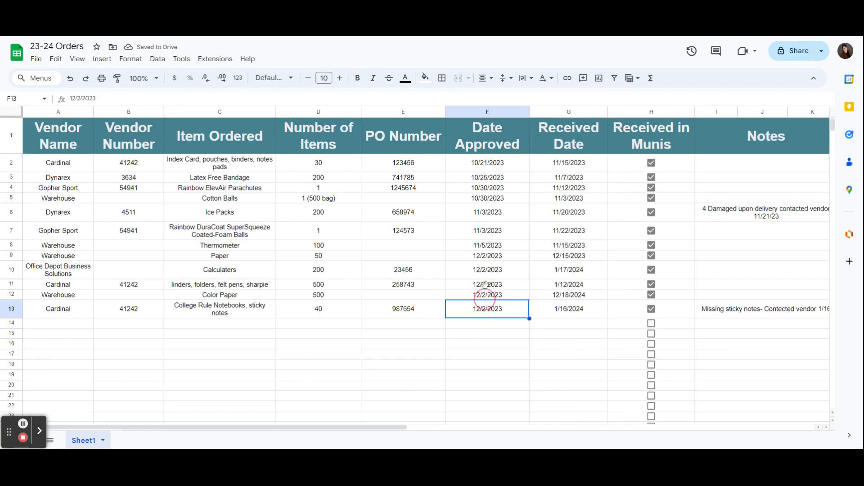
left_click(479, 210)
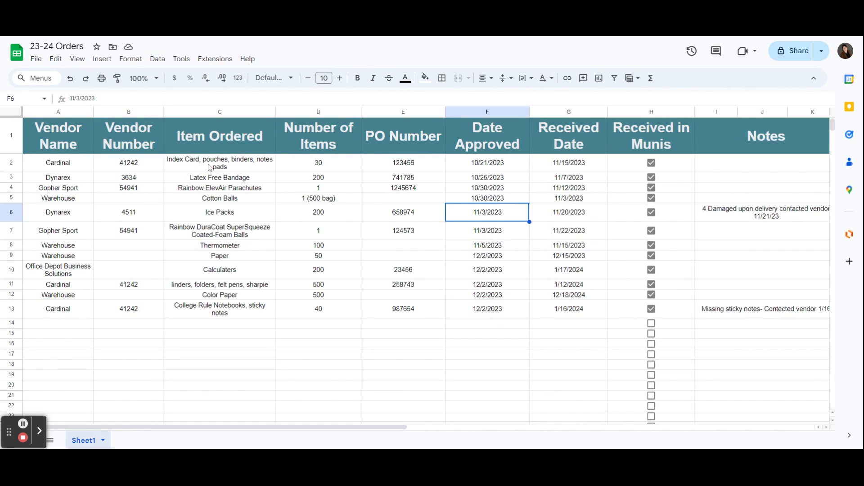
Step: Freeze header row 1 and check that it stays in place above the order rows
left_click(12, 135)
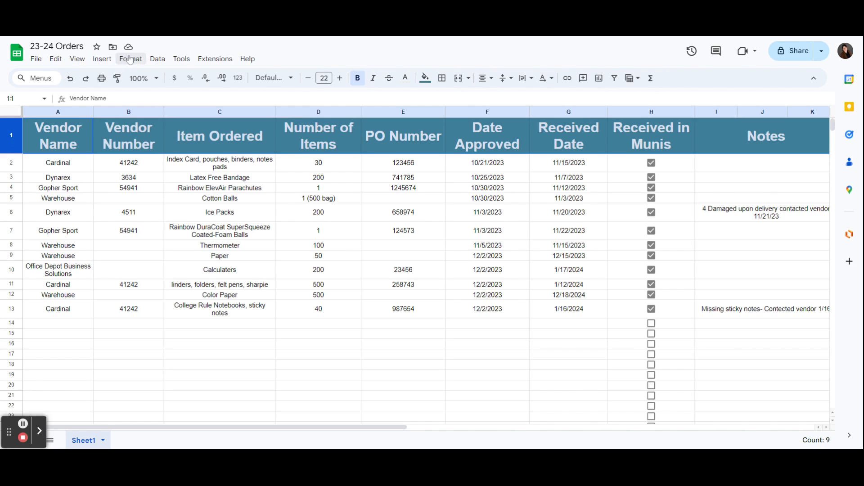
left_click(77, 59)
left_click(10, 142)
left_click(77, 59)
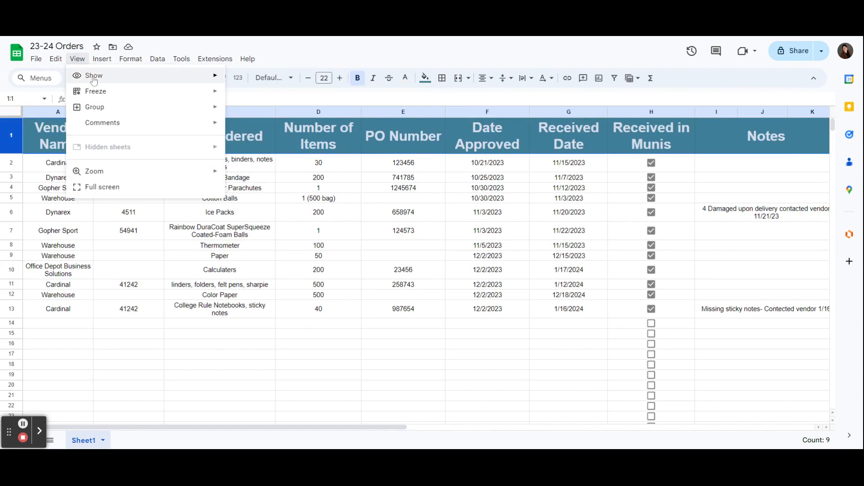
mouse_move(97, 93)
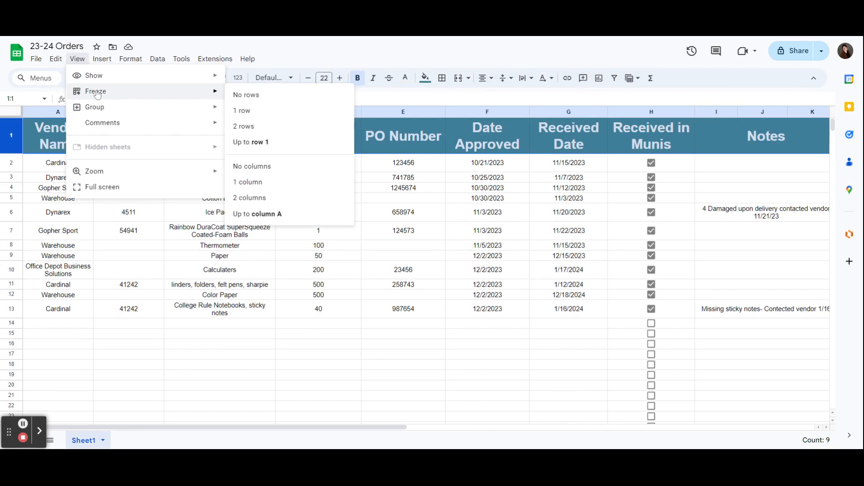
left_click(258, 119)
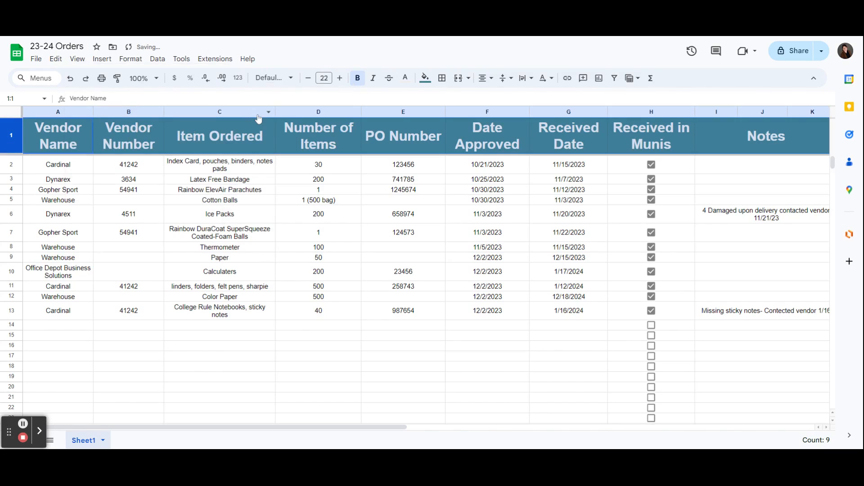
left_click(181, 260)
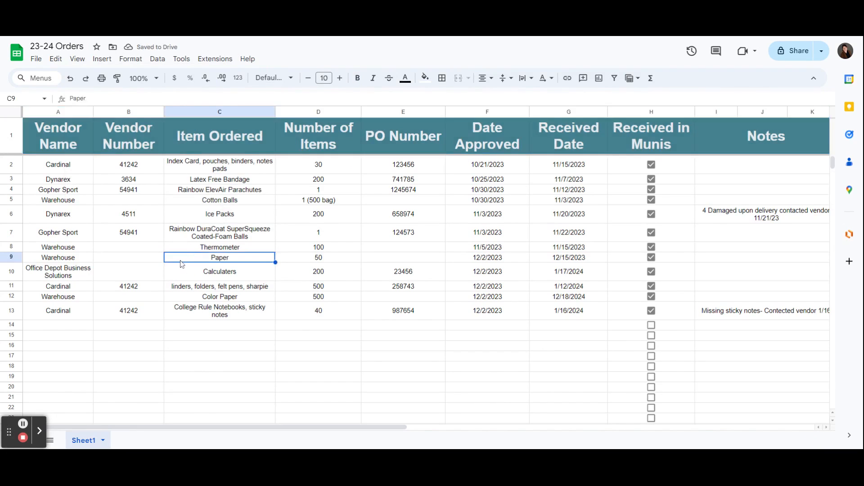
scroll(140, 182, "down", 5)
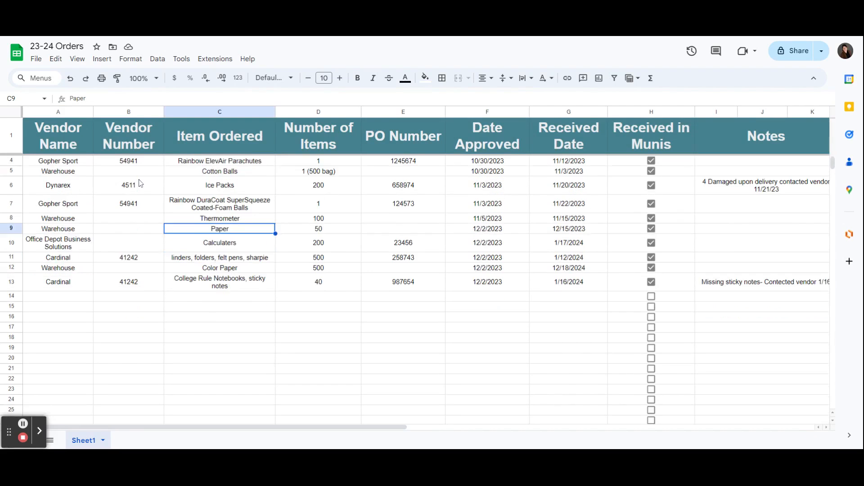
scroll(140, 183, "up", 1)
scroll(140, 183, "up", 3)
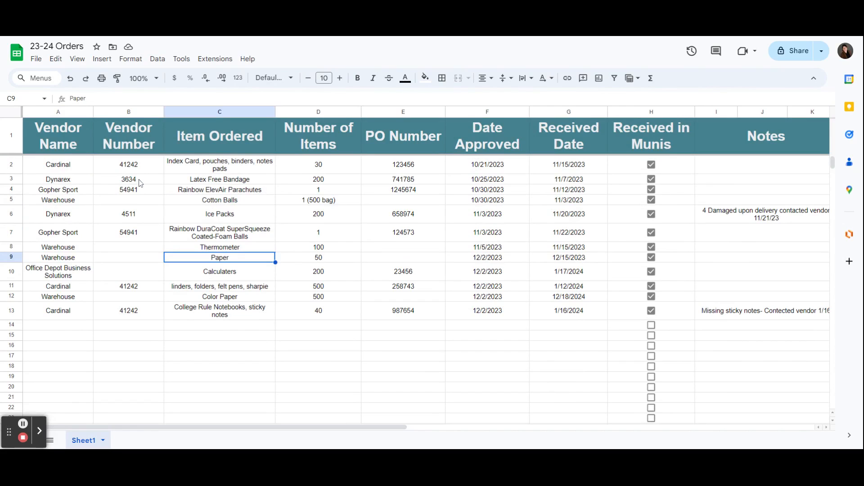
Step: Review the available freeze options for header row 1 without changing the setting
left_click(11, 135)
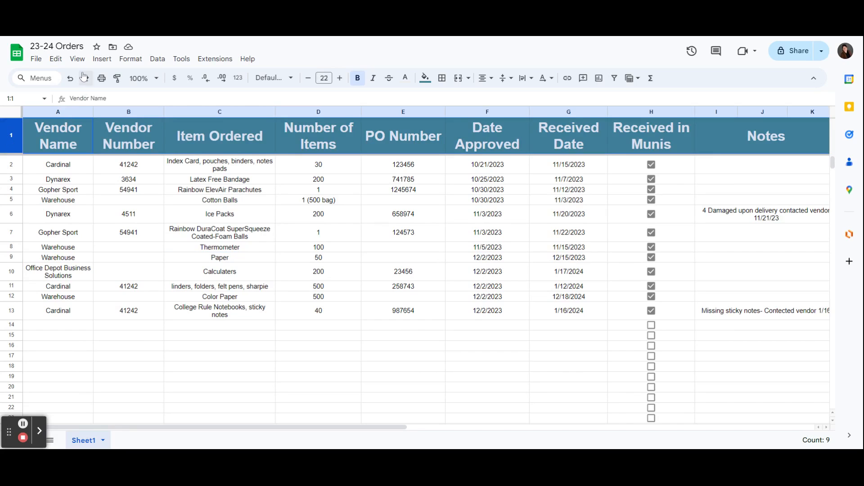
left_click(78, 59)
mouse_move(100, 93)
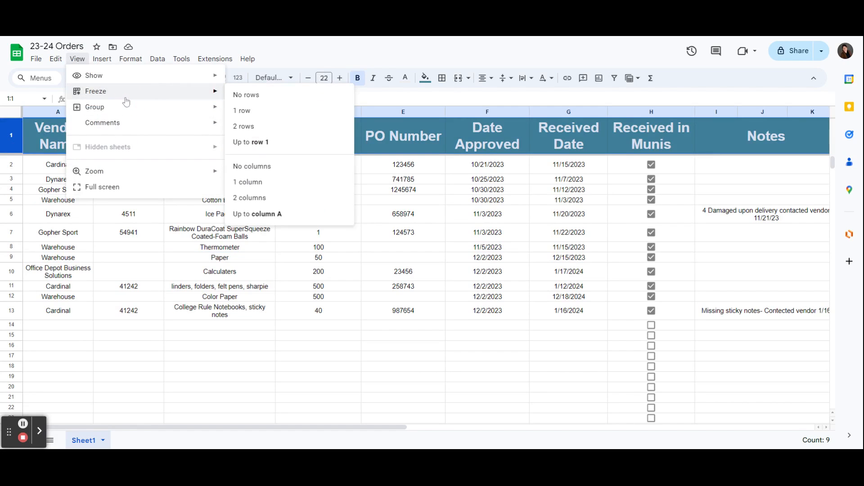
left_click(417, 368)
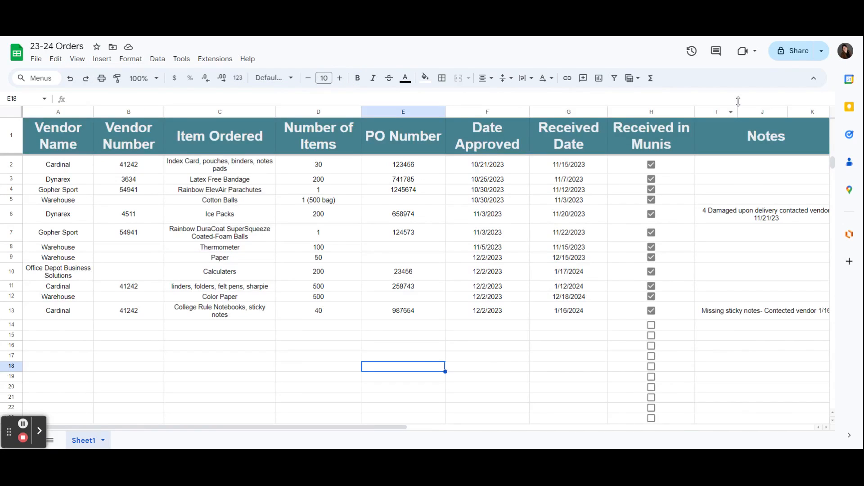
Step: Add the two teacher test accounts as share recipients of 23-24 Orders with the Commenter role
left_click(778, 56)
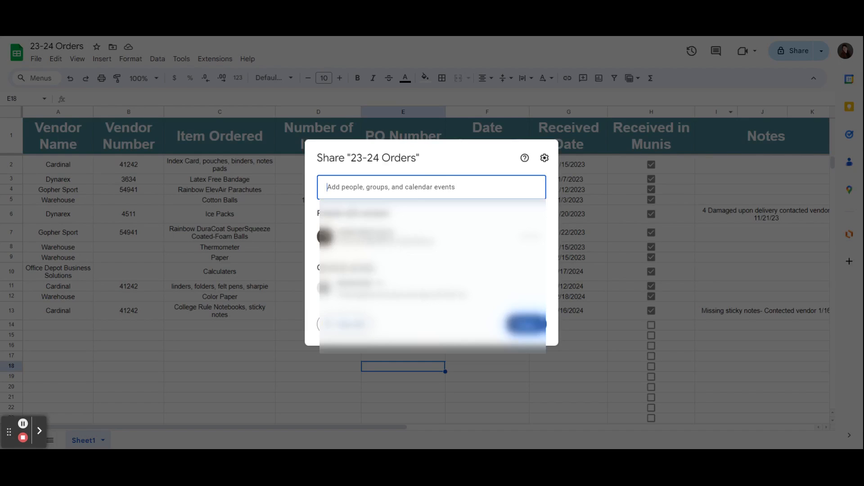
left_click(450, 188)
left_click(451, 220)
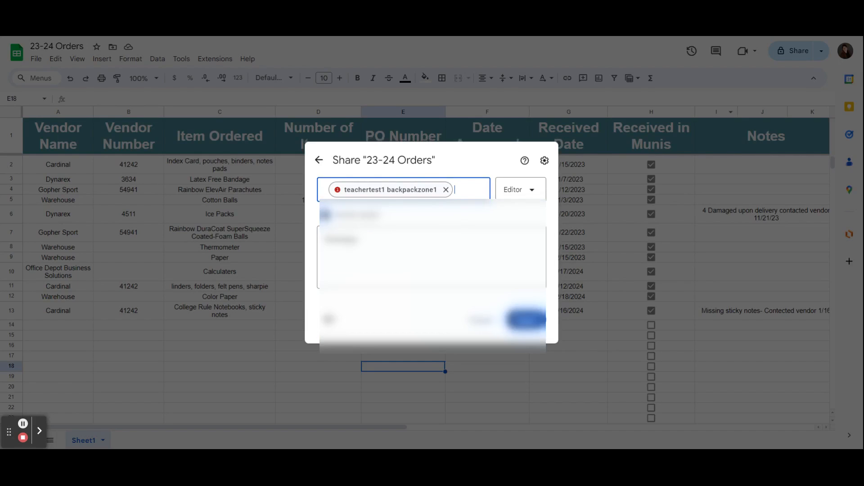
left_click(533, 191)
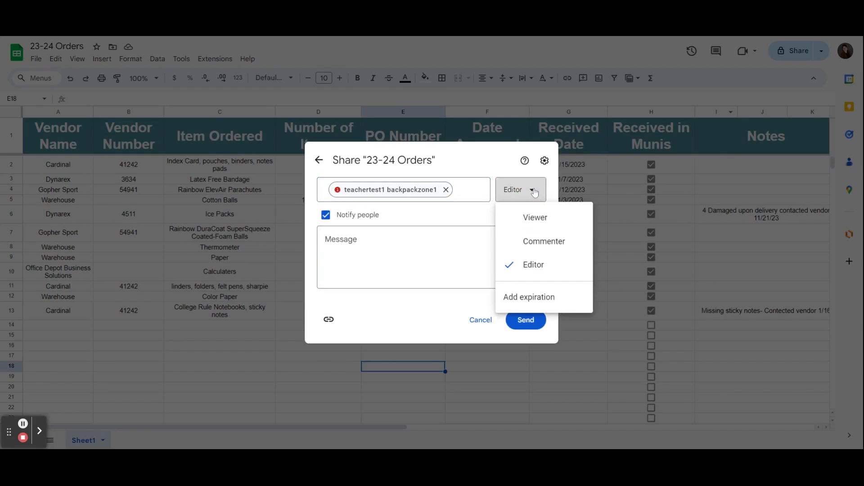
left_click(554, 241)
left_click(464, 194)
left_click(450, 220)
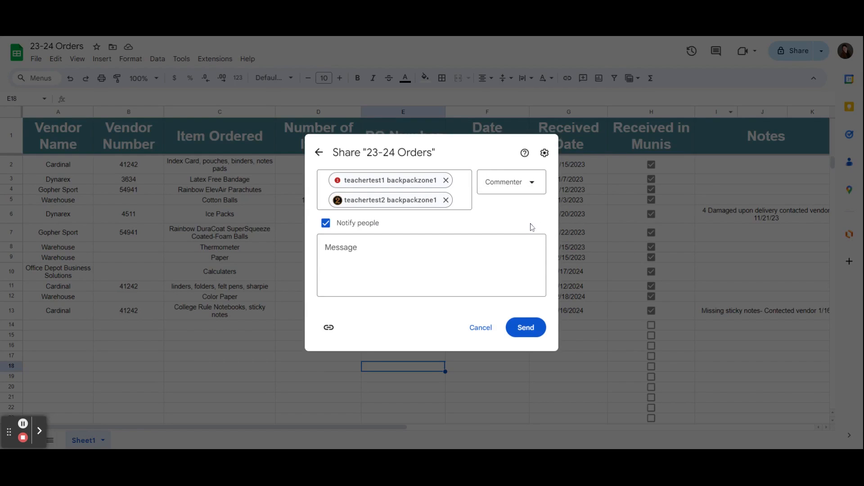
Step: Copy the link to 23-24 Orders and send the share invitation with people notified and no message
left_click(531, 245)
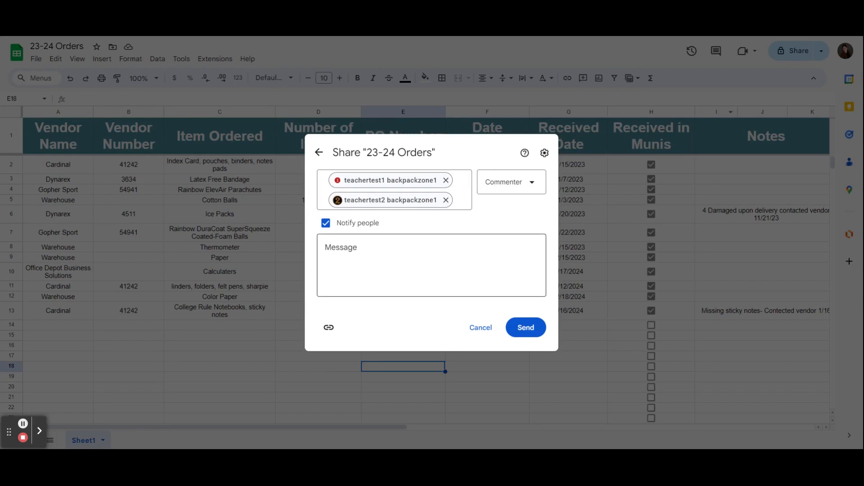
left_click(328, 329)
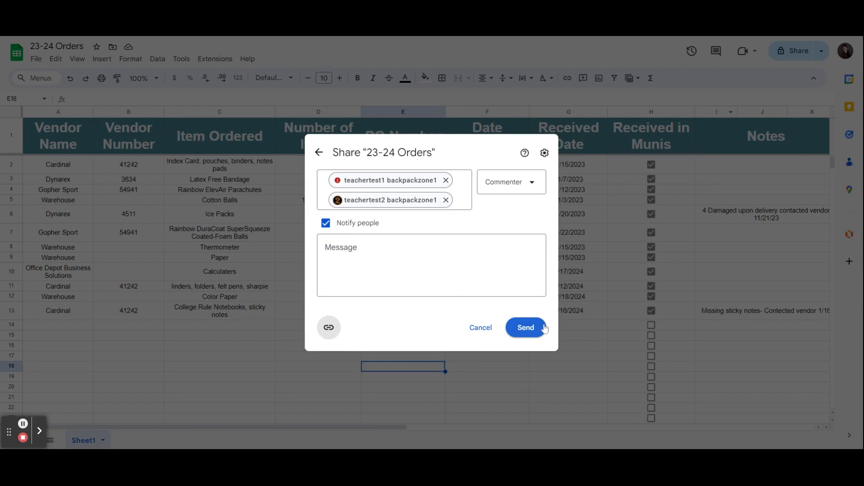
left_click(526, 328)
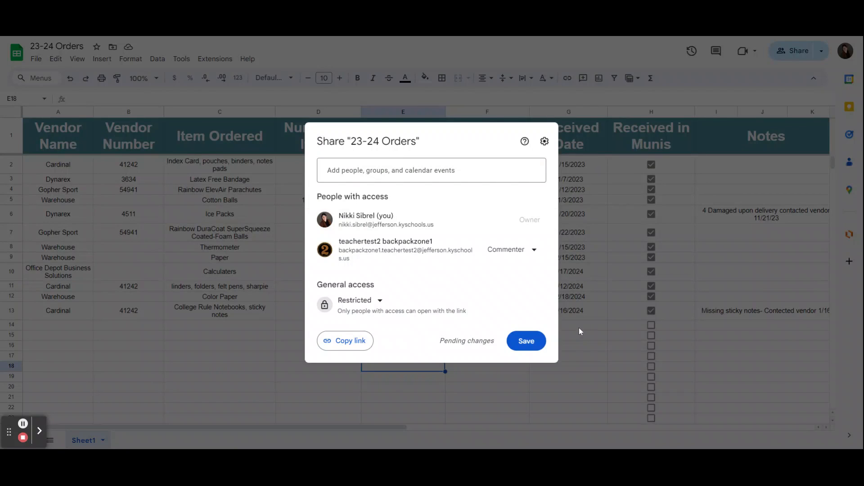
Step: Remove the second teacher test account's access to 23-24 Orders and save the sharing changes
left_click(536, 249)
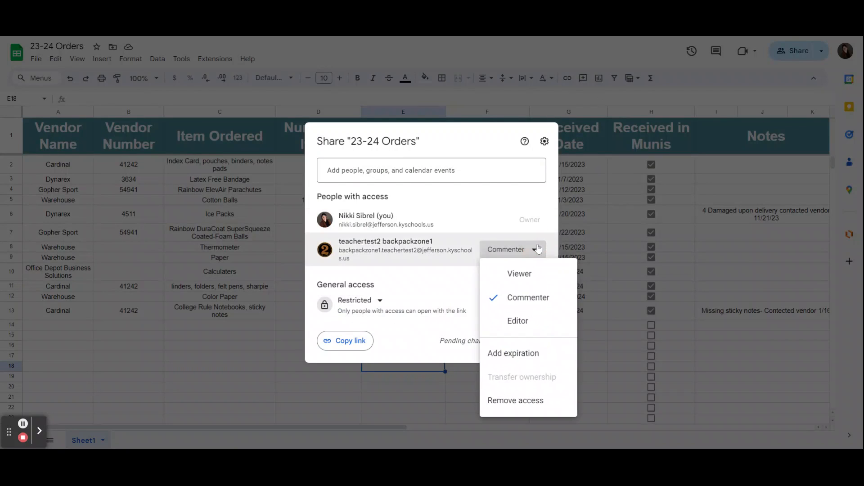
left_click(535, 401)
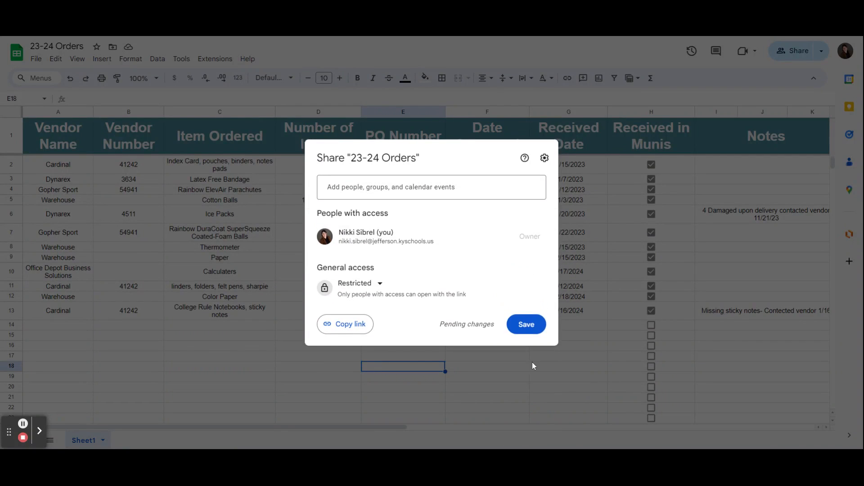
left_click(526, 324)
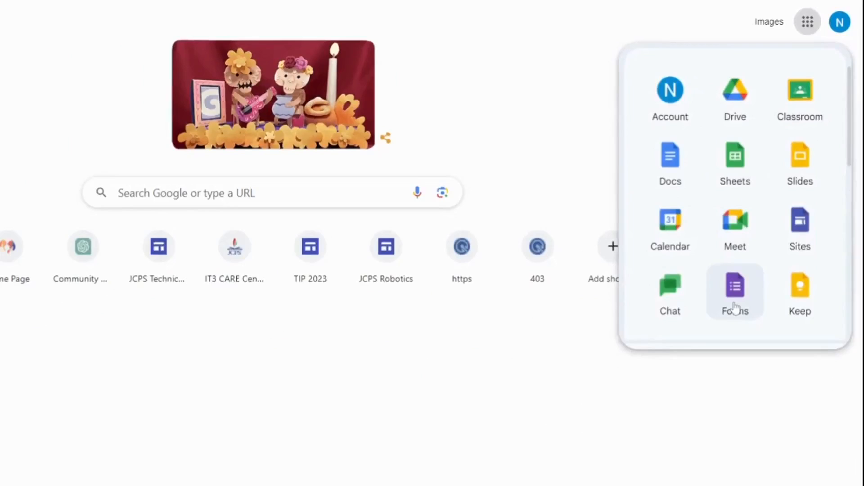
Step: Switch to Google Forms and remove the uploaded header image from the Customer Feedback form's theme
left_click(733, 308)
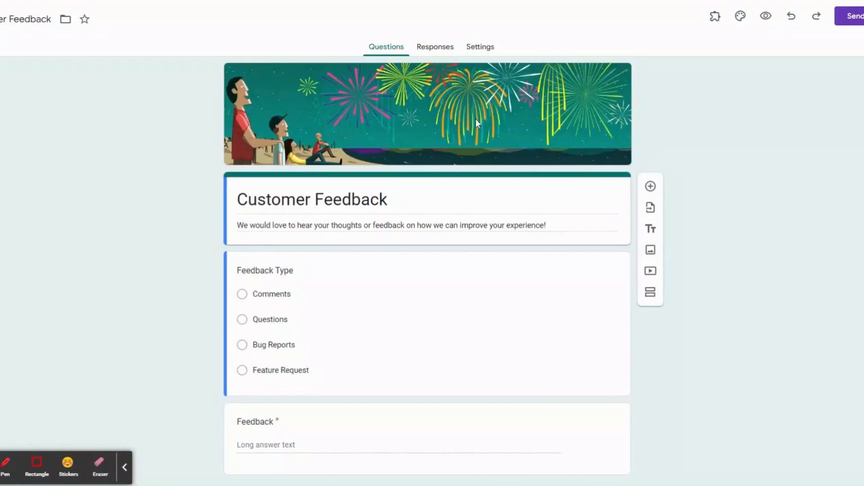
left_click(741, 17)
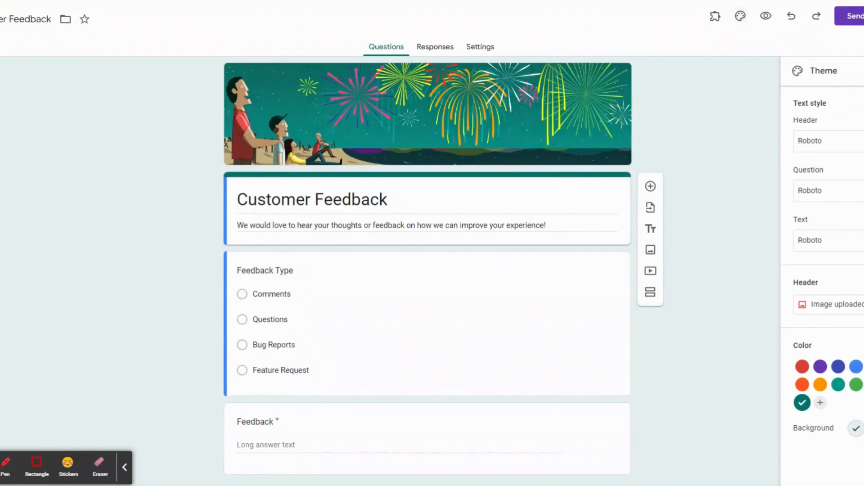
left_click(853, 306)
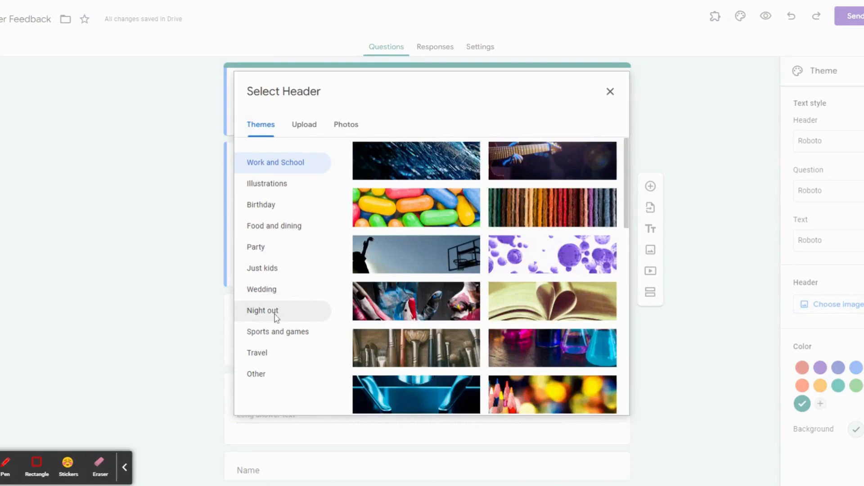
Step: Insert the orange, yellow and grey polka-dot image from the Other theme category as the Customer Feedback form's header
left_click(284, 371)
scroll(457, 250, "down", 2)
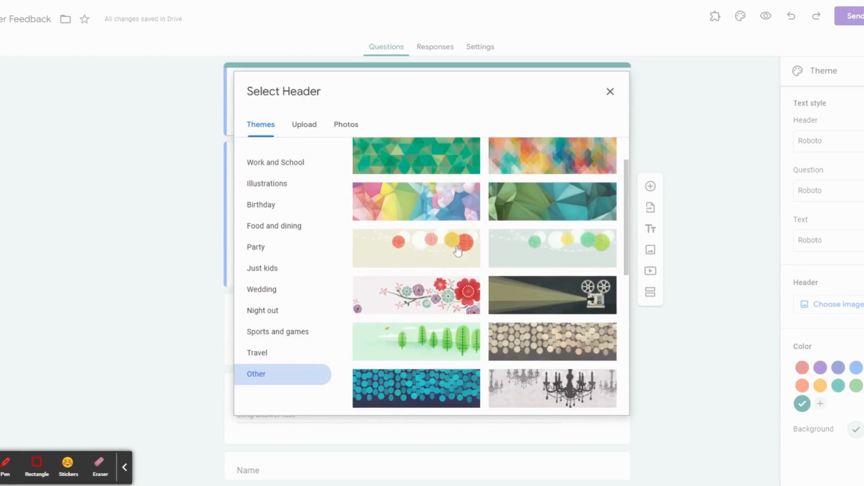
scroll(458, 250, "down", 7)
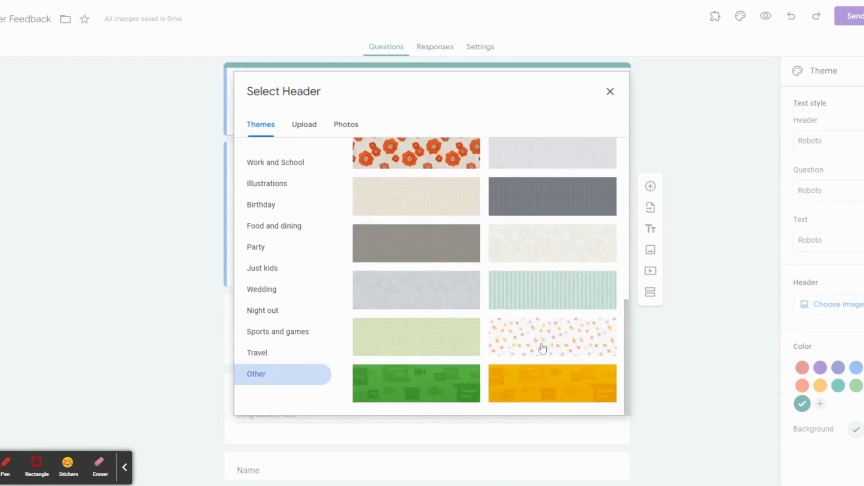
left_click(540, 303)
left_click(533, 338)
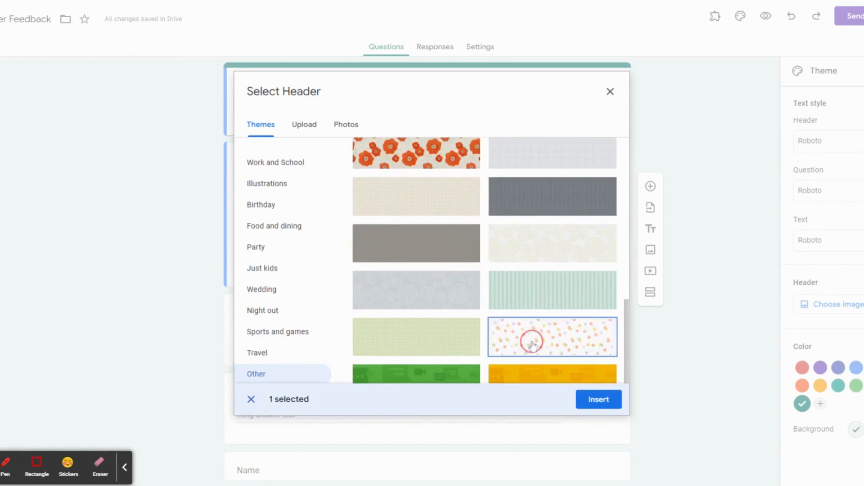
left_click(589, 398)
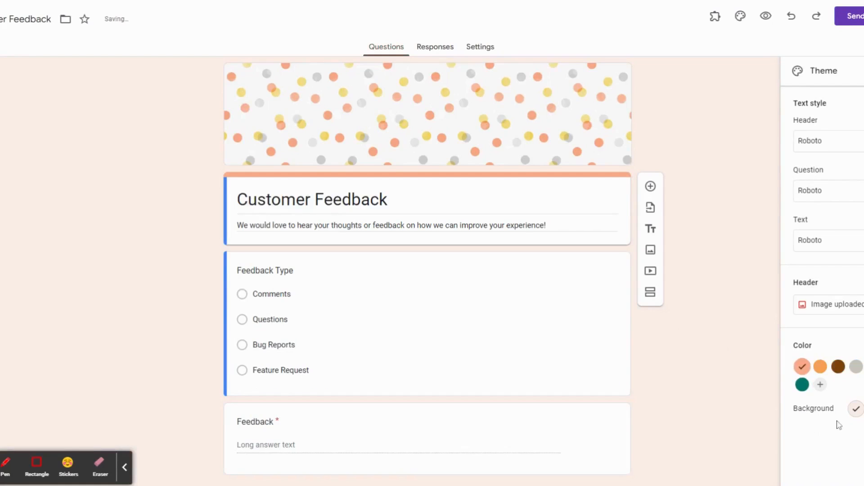
Step: Try dark teal as the Customer Feedback form's theme color, and settle on orange instead
left_click(802, 385)
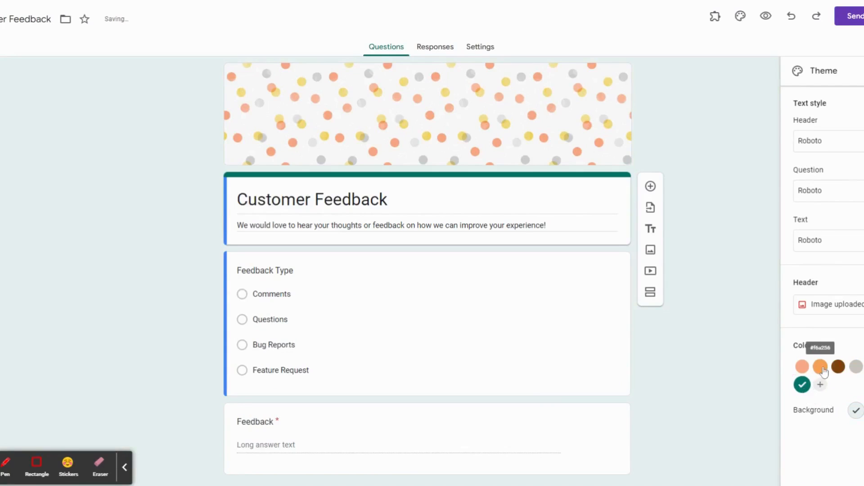
left_click(820, 366)
scroll(758, 375, "down", 2)
scroll(758, 374, "up", 2)
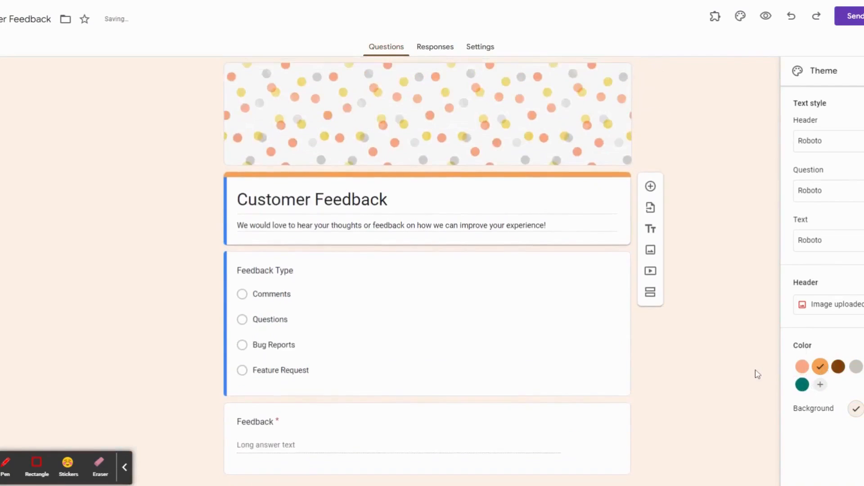
scroll(758, 375, "down", 3)
scroll(758, 375, "down", 2)
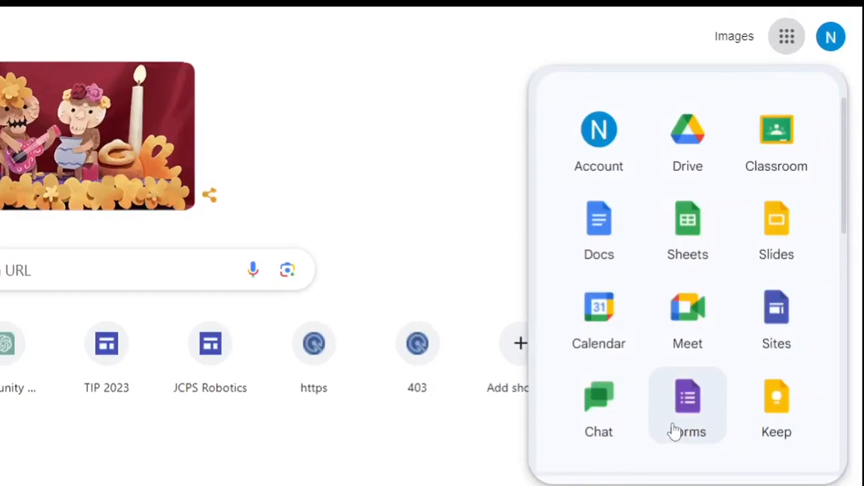
Step: Open Google Forms from the Google apps, create a blank form and name it Party Invite
left_click(674, 431)
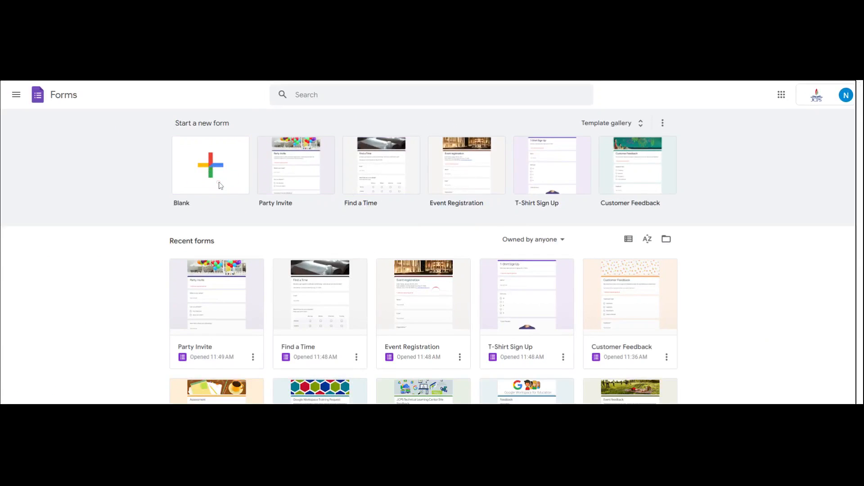
left_click(220, 185)
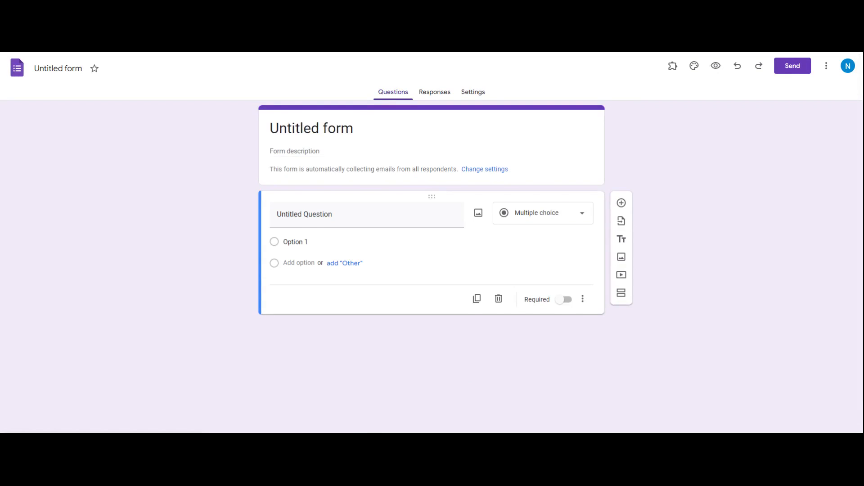
left_click(63, 68)
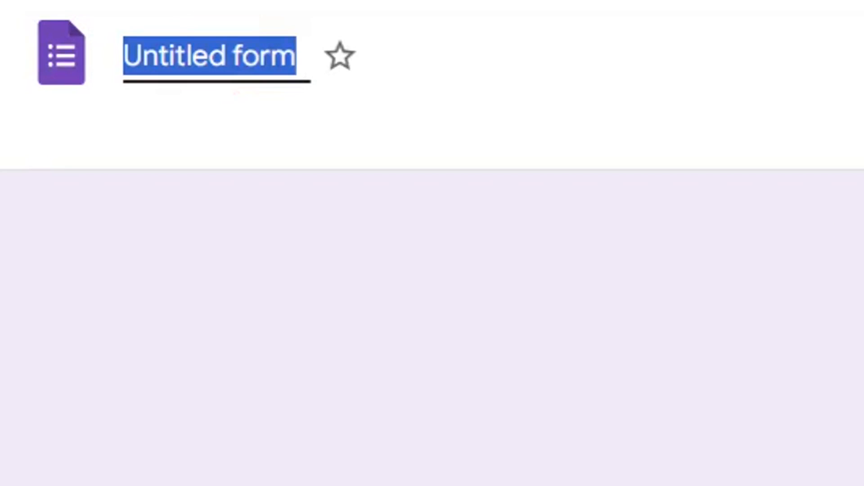
type("Party Invite")
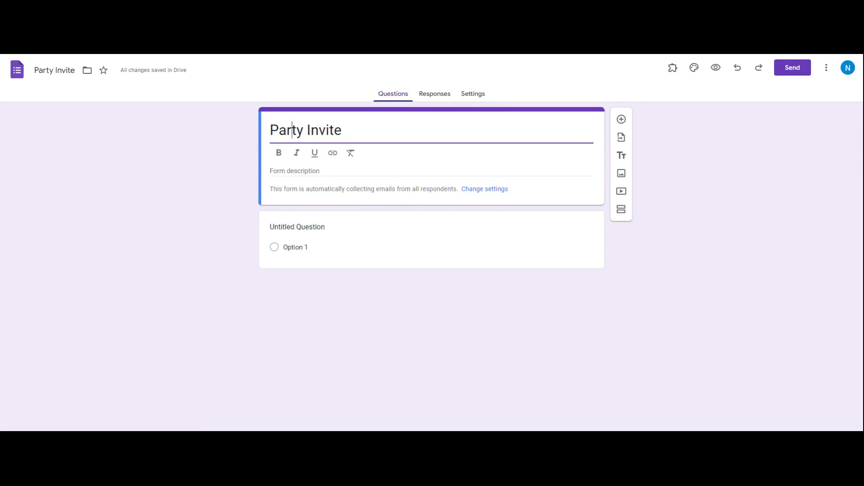
Step: Write the form description inviting everyone to the End-of-Year Work Party, requesting an RSVP and one item each, with completion by May 21st
left_click(294, 171)
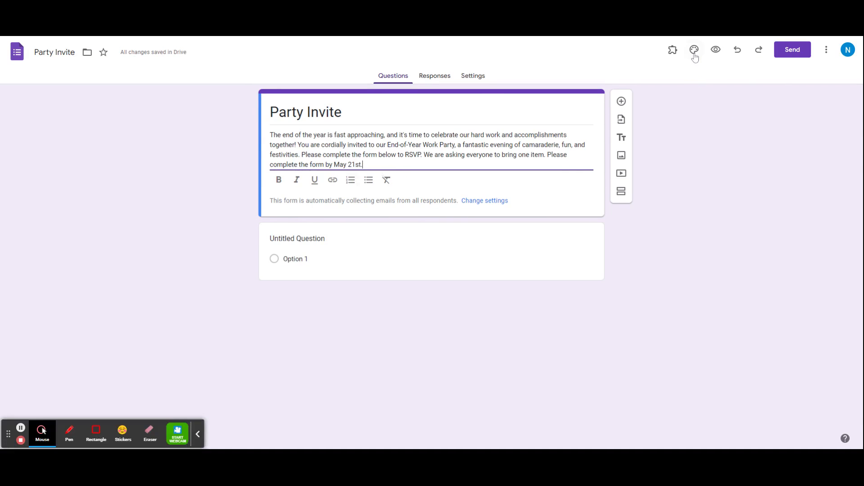
Step: Give the form the fireworks header image from the Party themes and a teal theme colour
left_click(694, 55)
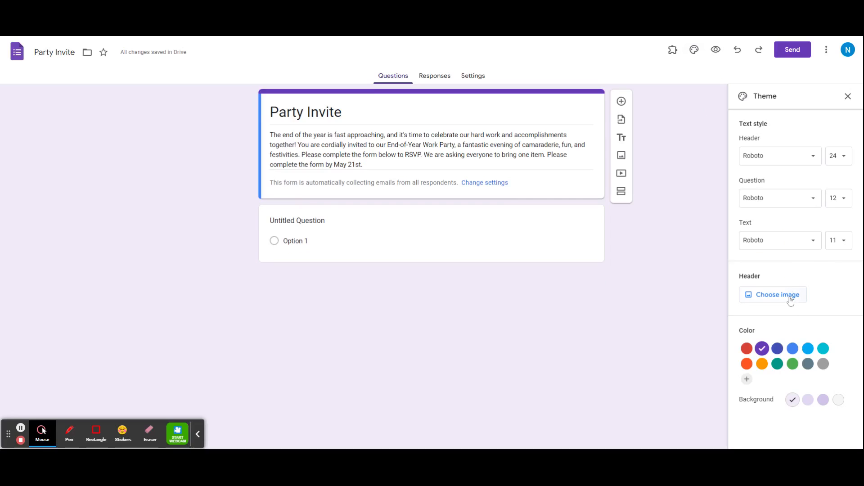
left_click(789, 301)
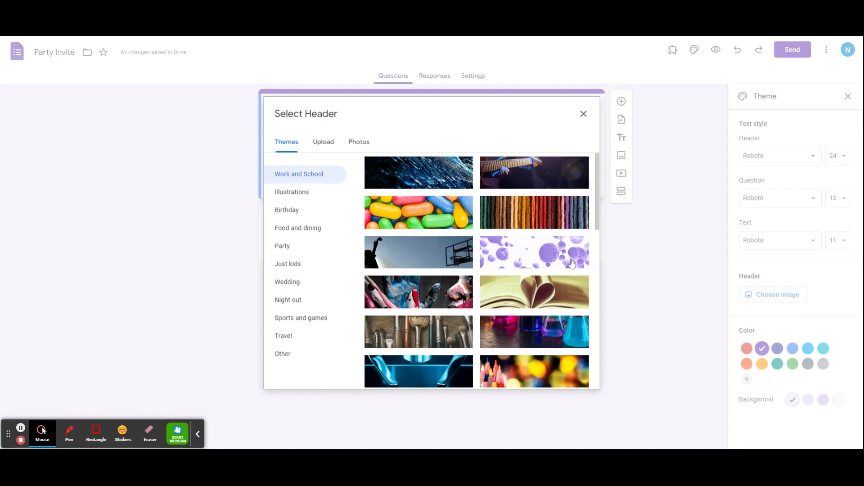
scroll(508, 228, "down", 1)
scroll(508, 228, "down", 10)
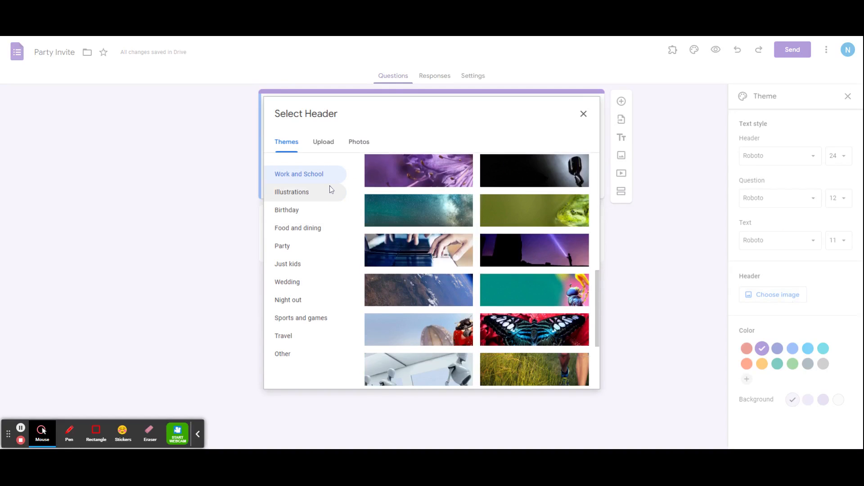
left_click(296, 246)
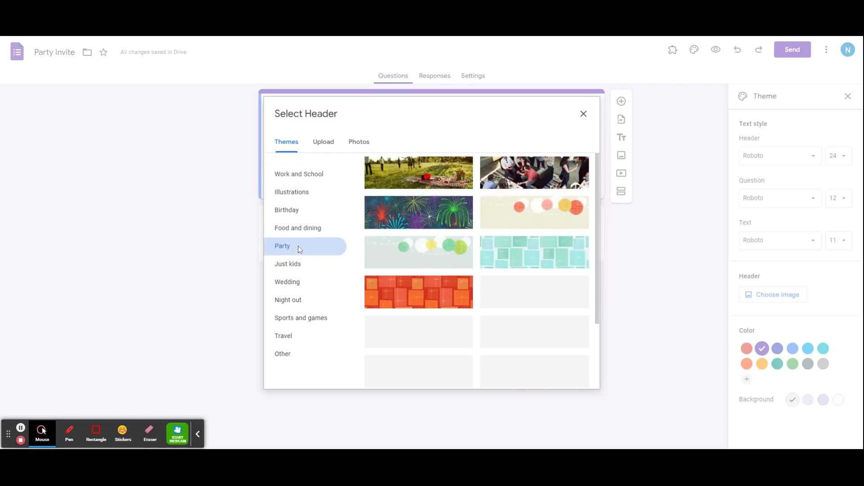
left_click(396, 223)
left_click(576, 375)
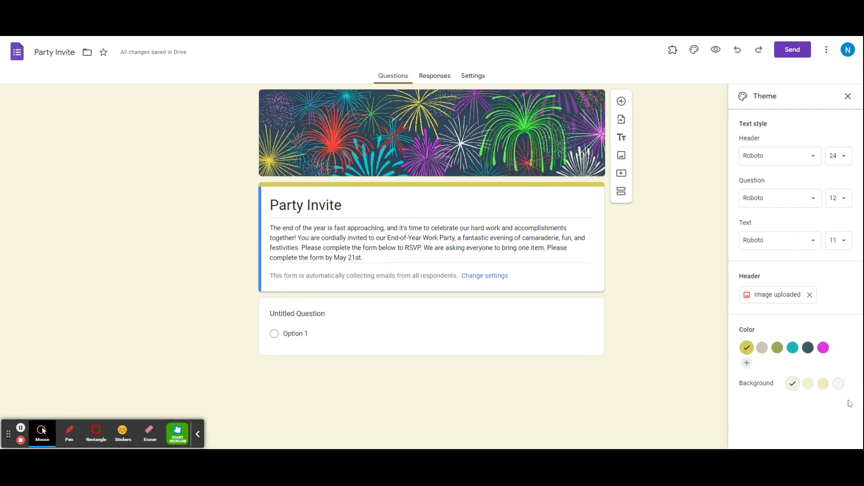
left_click(823, 348)
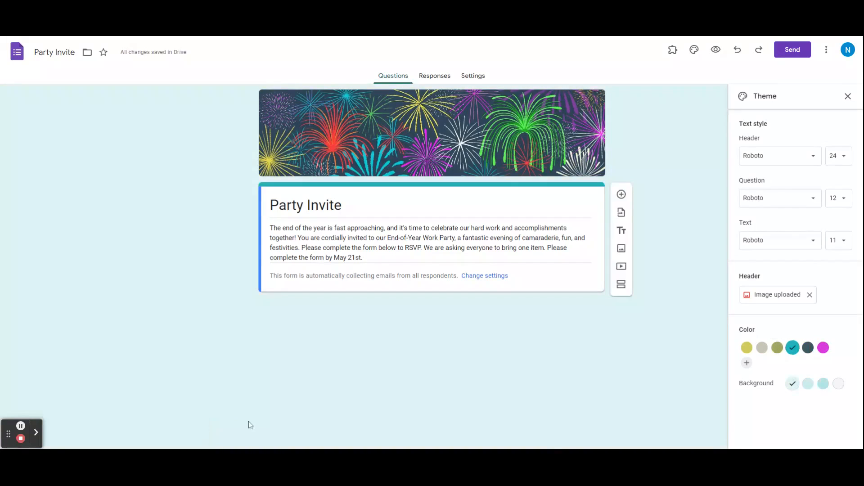
left_click(848, 96)
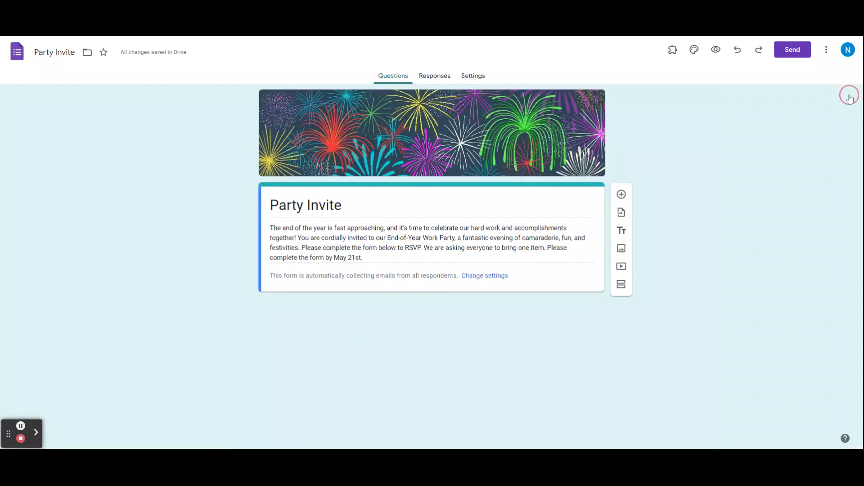
Step: Add a required multiple-choice question "Which day works best for you?" with the options Tuesday through Saturday
left_click(621, 195)
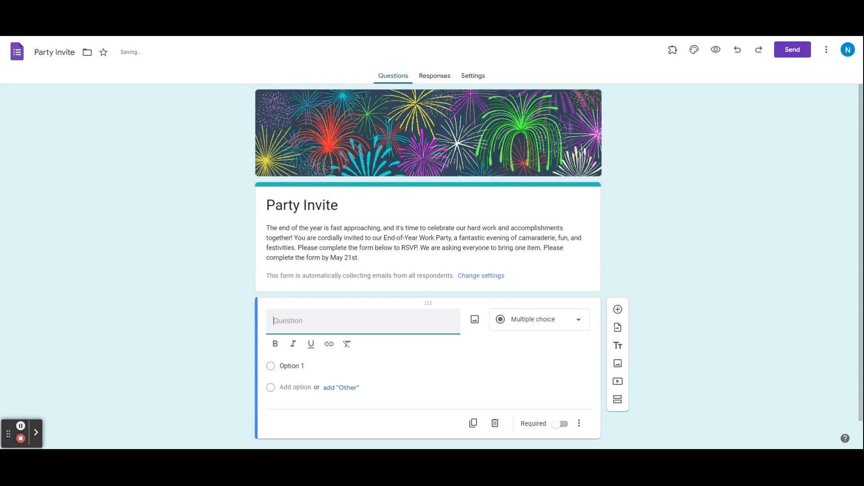
type("Which day works best for you?")
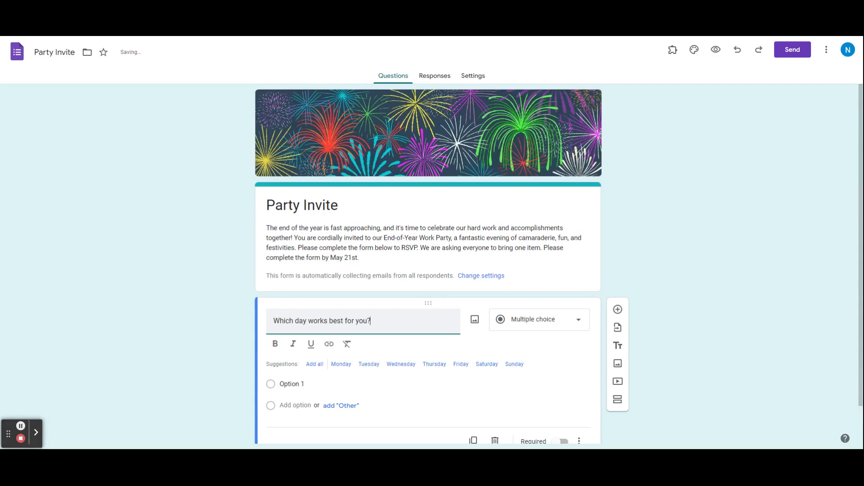
left_click(315, 364)
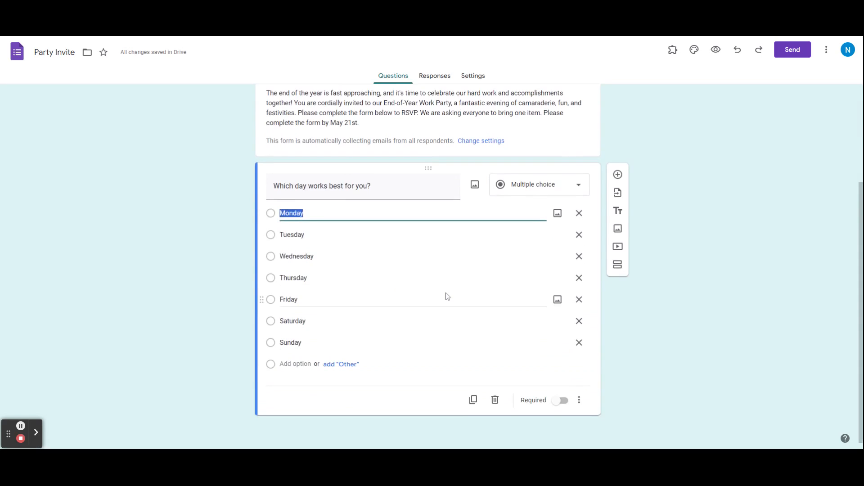
left_click(579, 343)
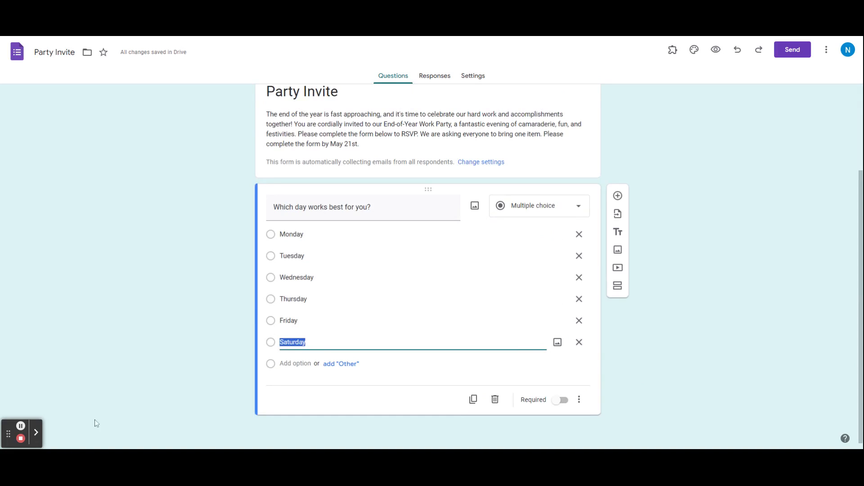
left_click(579, 234)
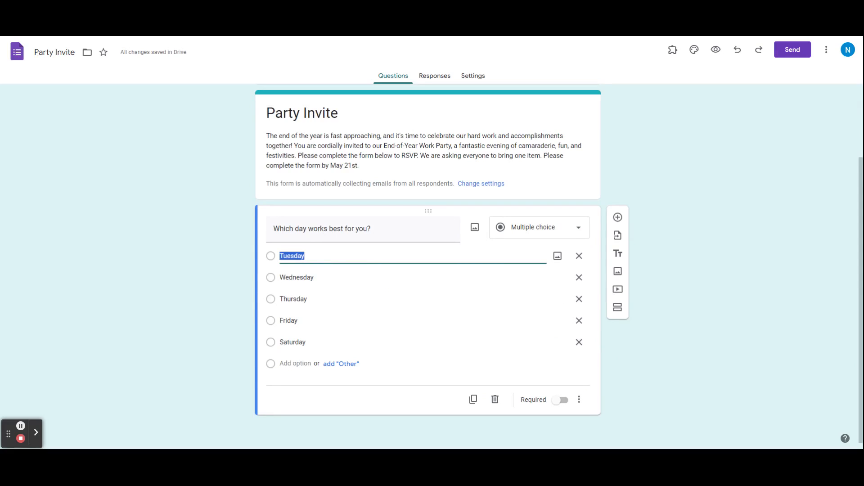
left_click(556, 409)
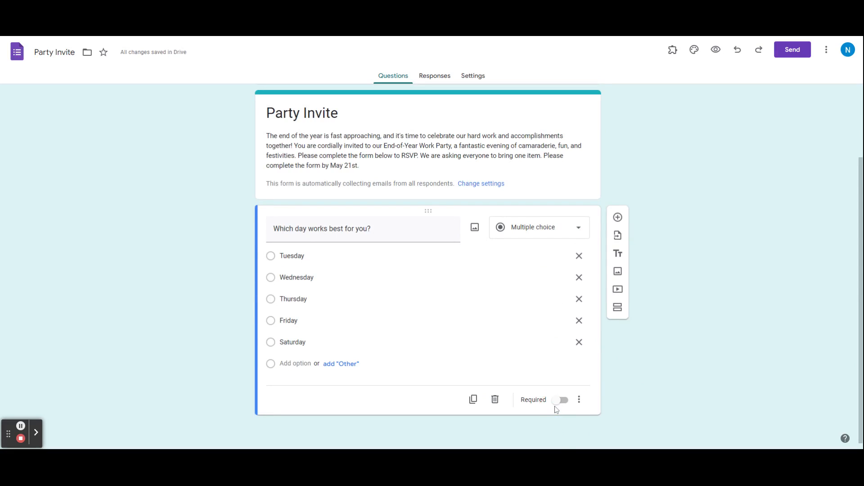
left_click(558, 406)
Step: Open the Google Images search for inserting a picture into the day question
left_click(474, 233)
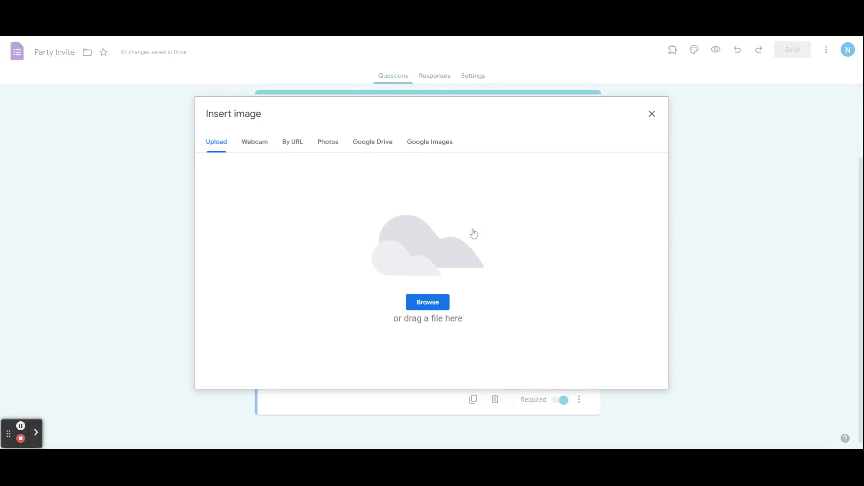
left_click(427, 142)
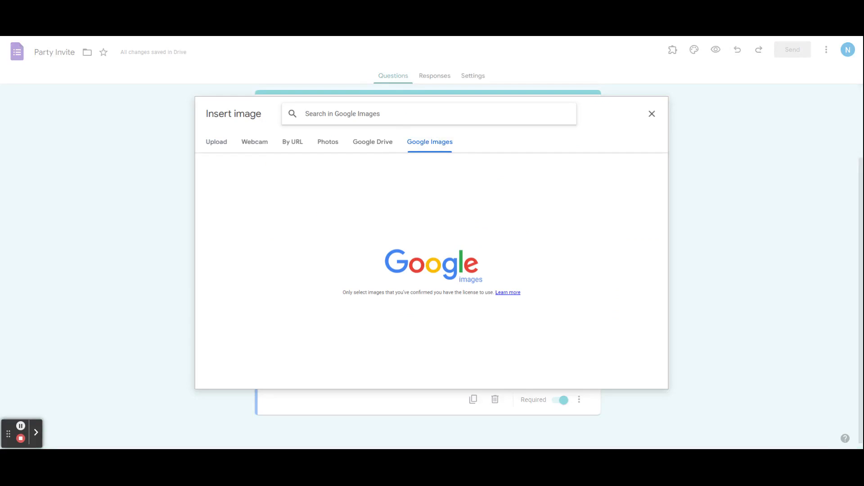
type("day of the")
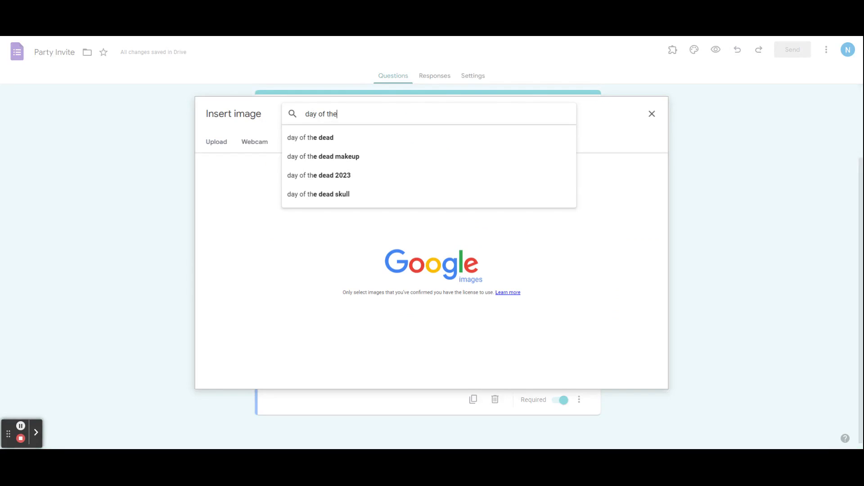
key("BackSpace")
key("BackSpace")
key("BackSpace")
key("BackSpace")
key("BackSpace")
key("BackSpace")
key("BackSpace")
key("BackSpace")
key("BackSpace")
key("BackSpace")
Step: Search for "calendar" and insert the red calendar picture with the pushpin into the day question
type("ca")
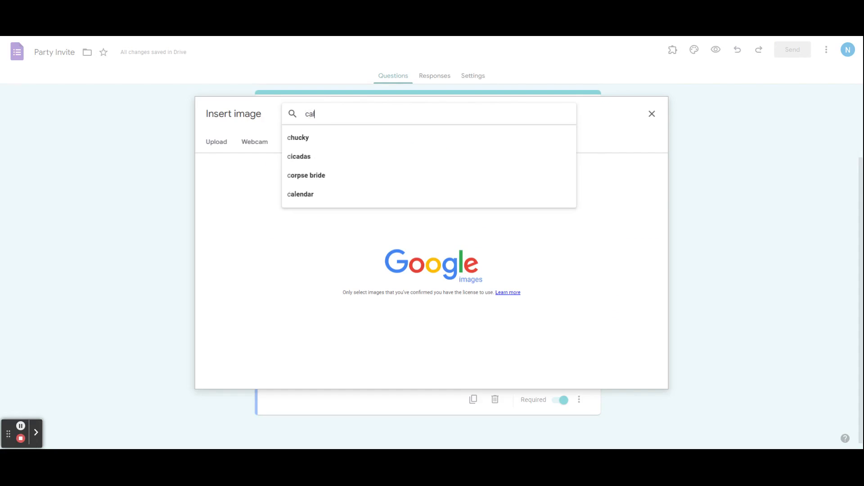
type("l")
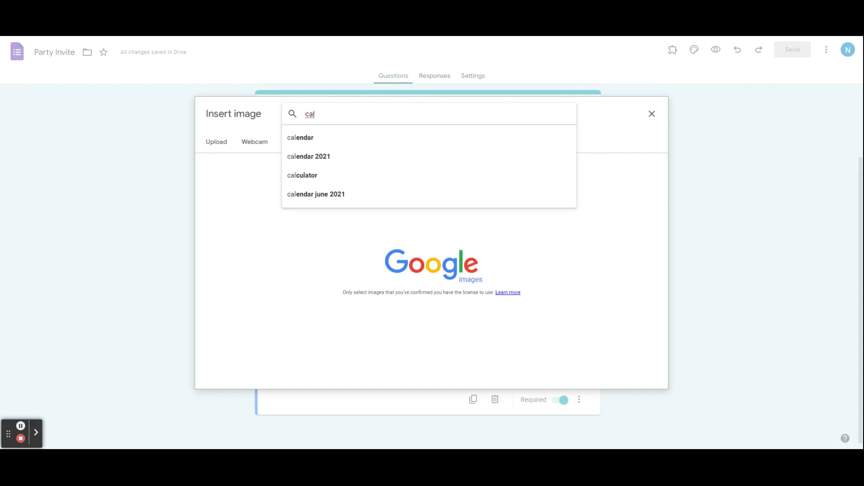
left_click(387, 142)
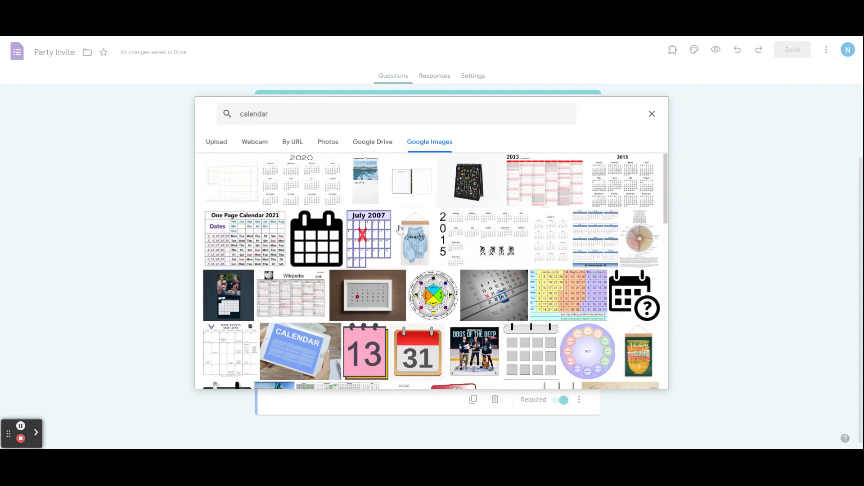
scroll(400, 229, "down", 2)
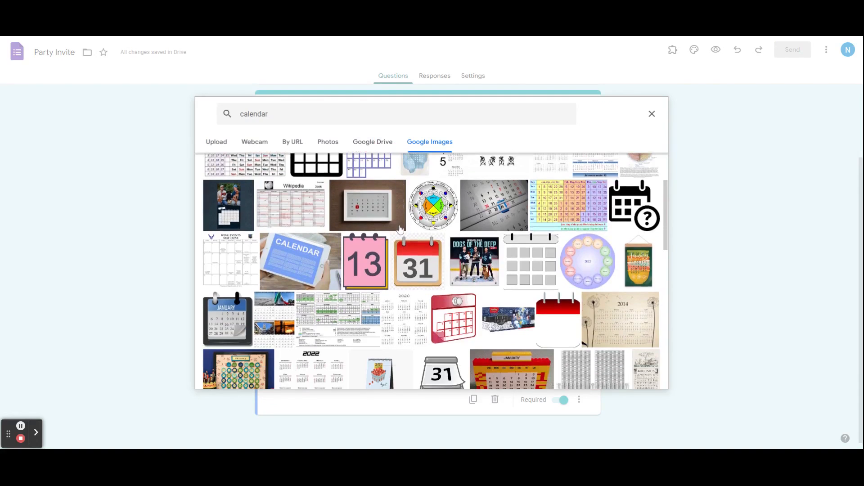
scroll(400, 229, "down", 2)
left_click(400, 229)
left_click(643, 378)
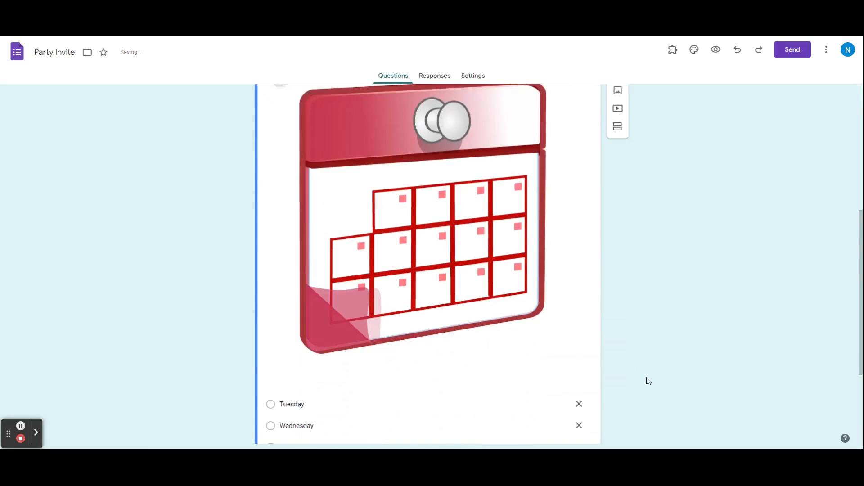
Step: Scale the calendar image down proportionally to about a quarter of the question card's width
left_click(478, 276)
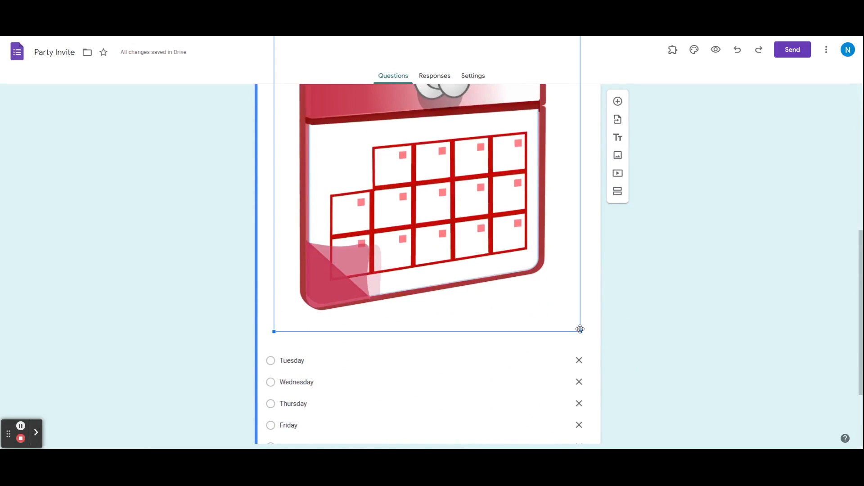
left_click_drag(580, 329, 409, 185)
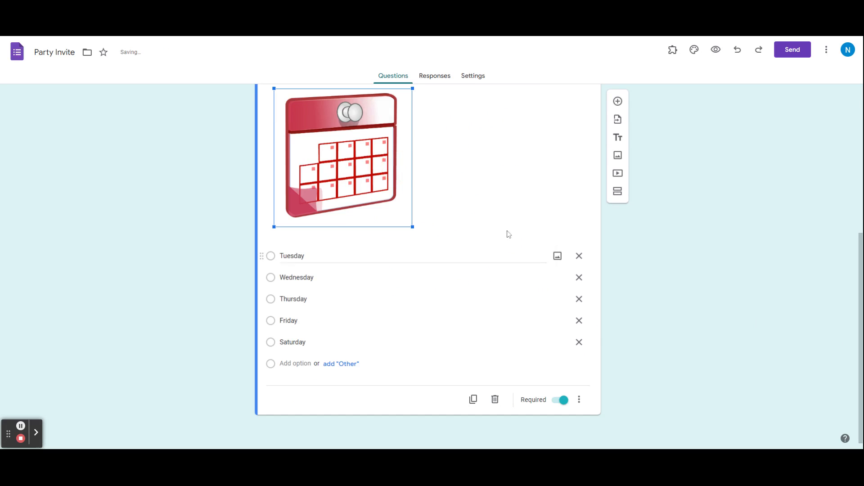
left_click_drag(412, 227, 302, 197)
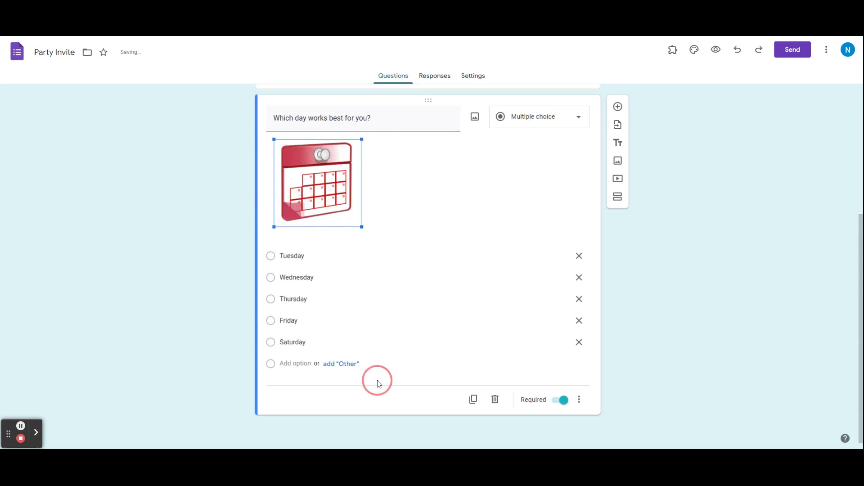
left_click(318, 201)
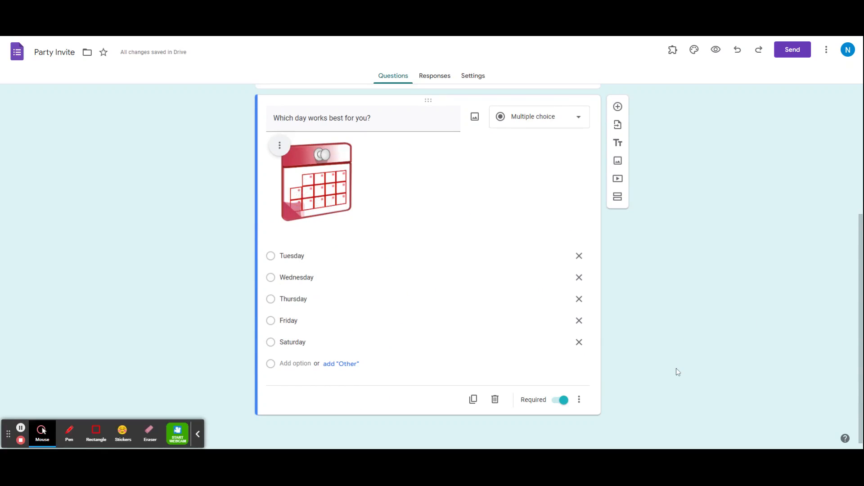
Step: Add a required checkboxes question "What item or items will you bring?" with the options Chips, Drinks, Dessert, salad and Other
left_click(619, 107)
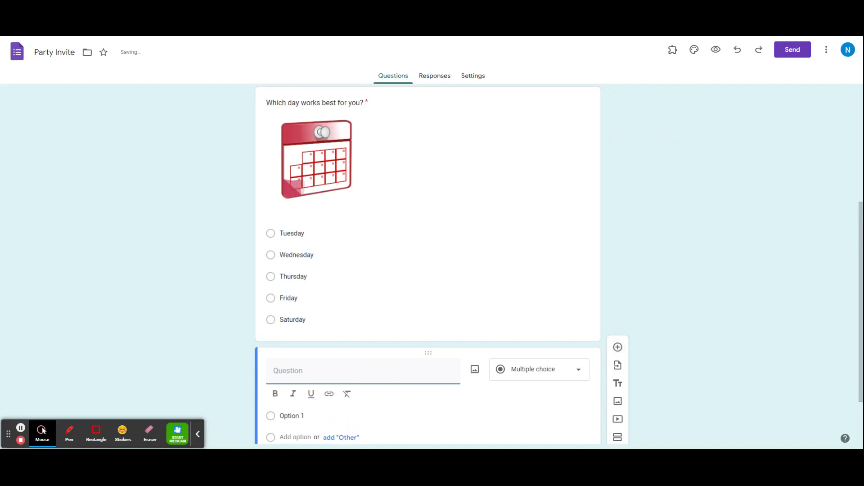
left_click(524, 371)
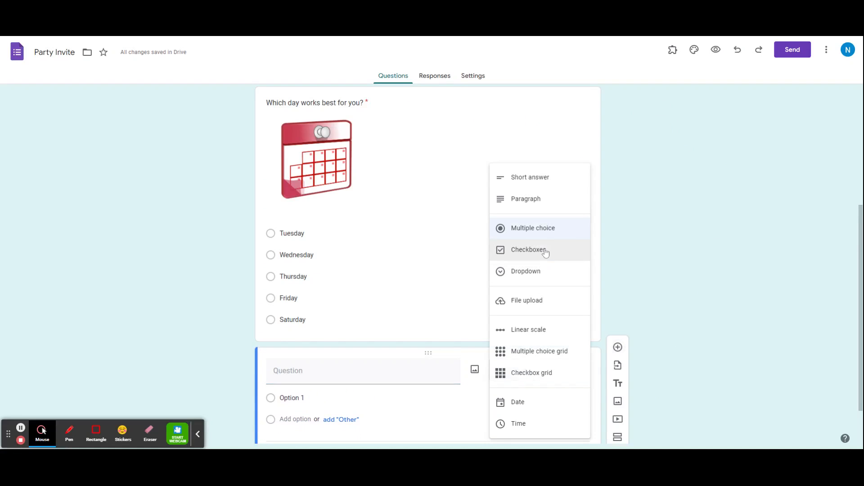
left_click(540, 250)
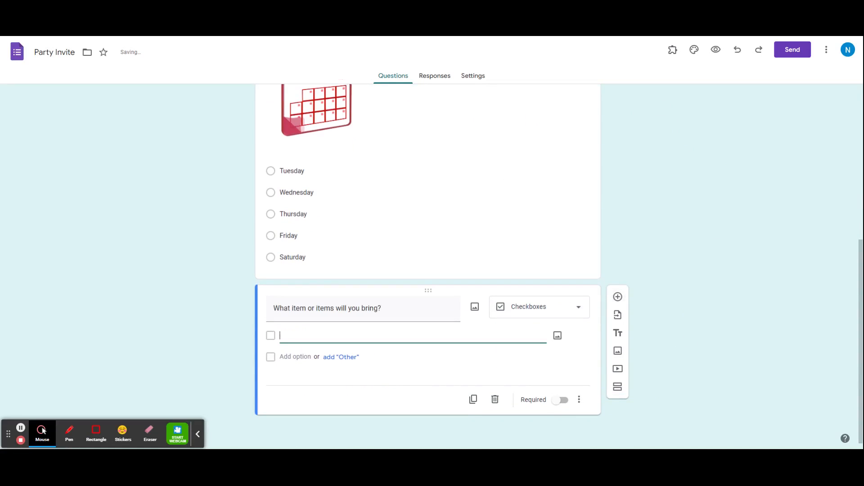
type("Chips")
left_click(318, 357)
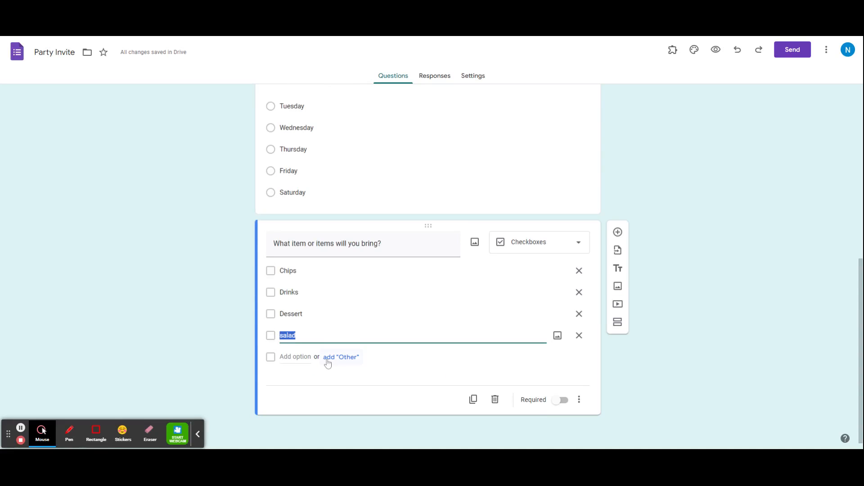
left_click(327, 357)
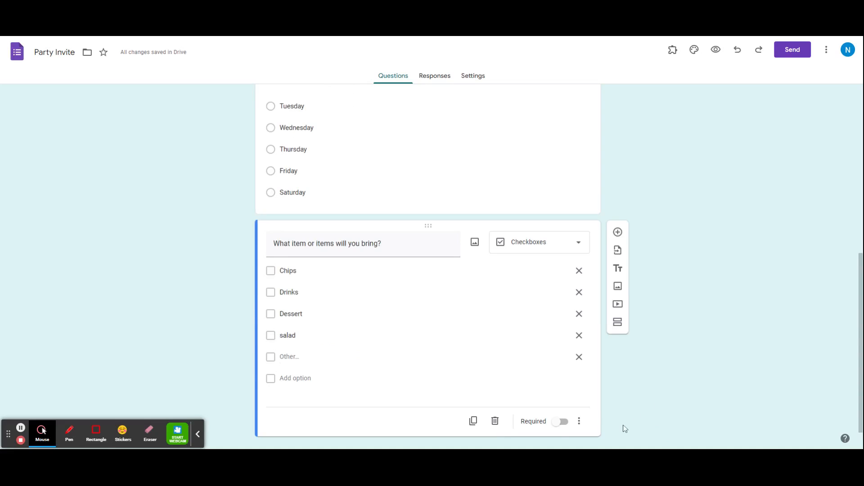
left_click(557, 426)
Step: Add a required short-answer question "How many of you will be attending?"
left_click(618, 231)
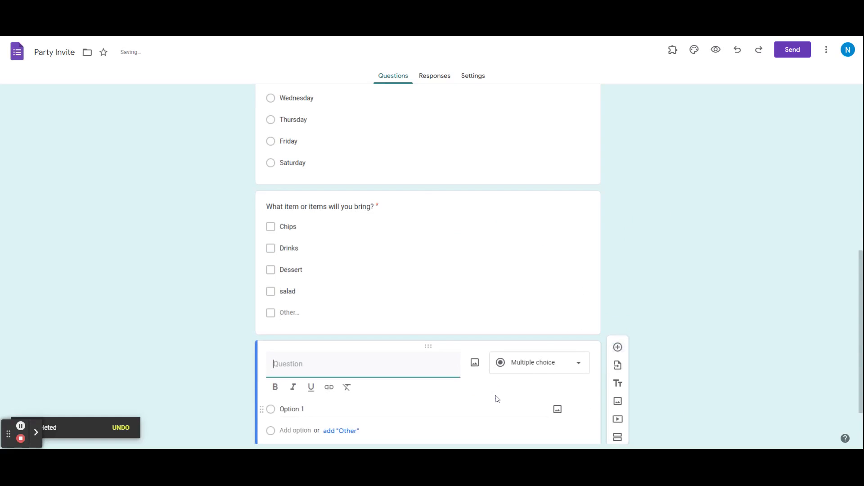
left_click(540, 360)
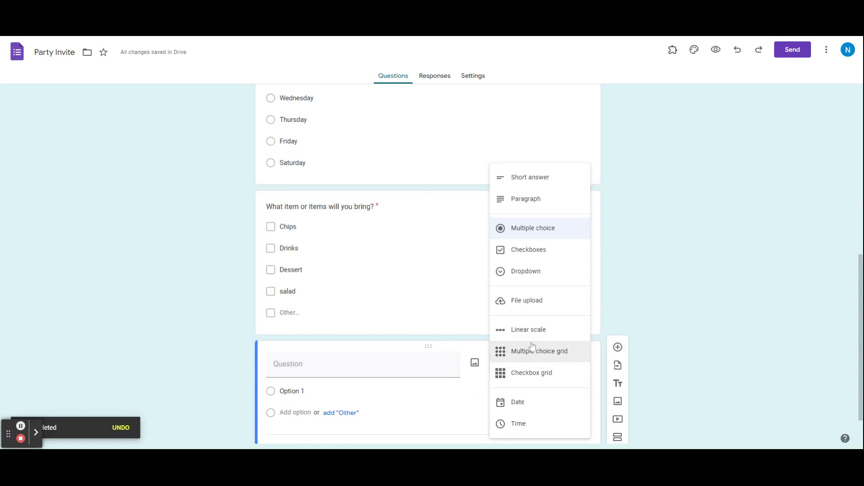
left_click(549, 187)
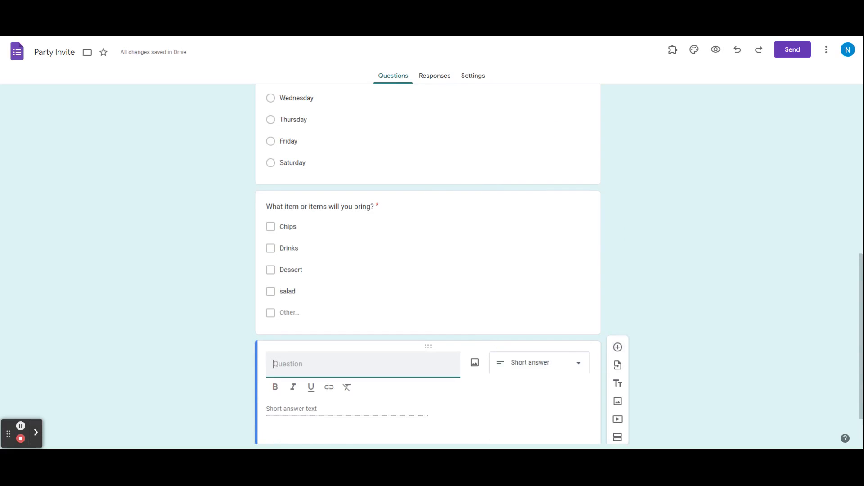
type("How many of you will be attending?")
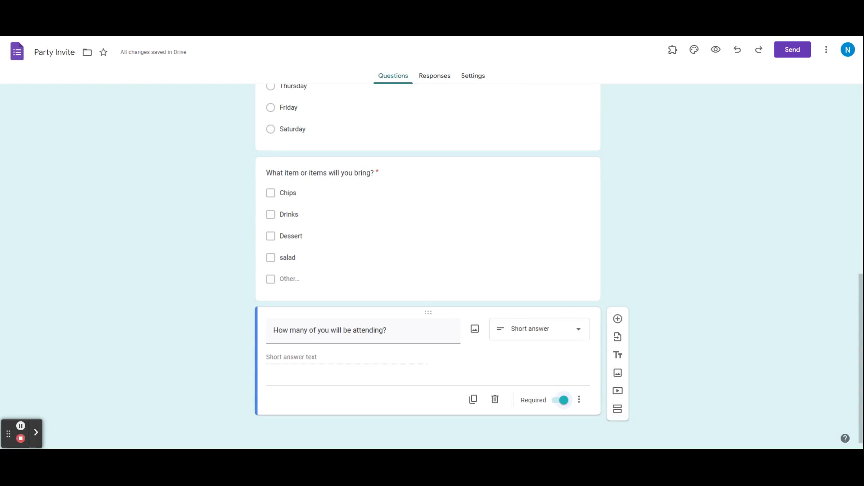
Step: Duplicate the required attendance question and retitle the copy "Which department on you with?"
left_click(472, 400)
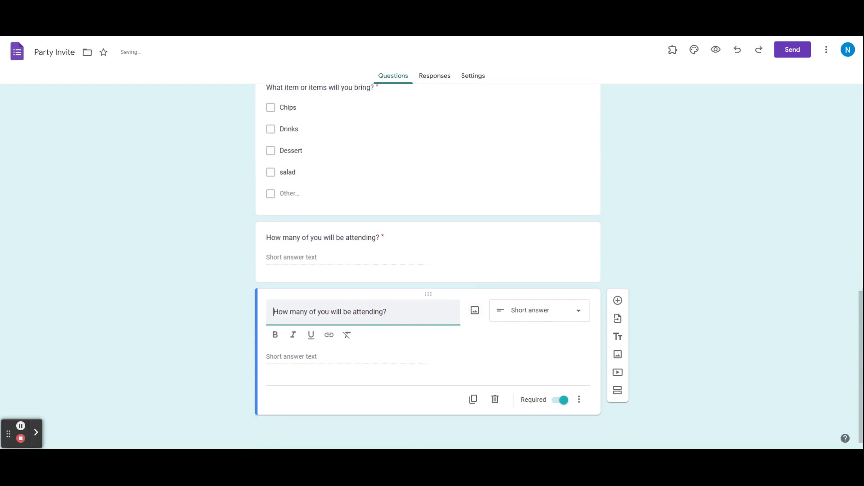
triple_click(401, 311)
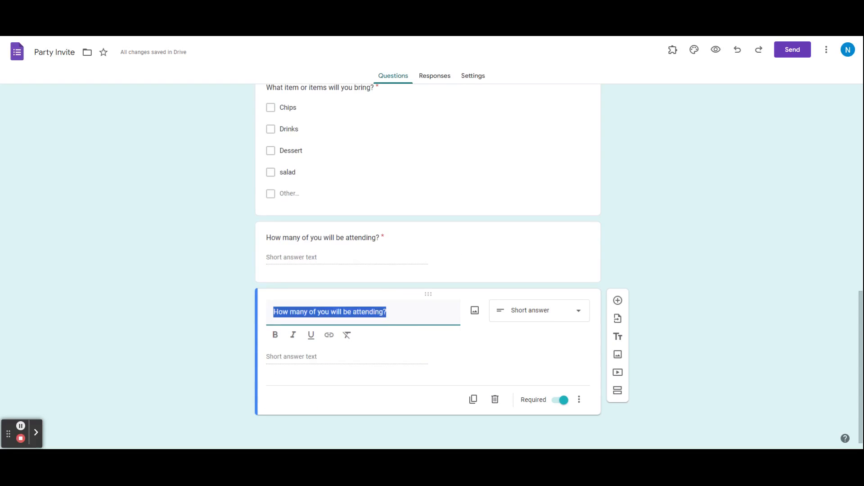
type("Which department on you with?")
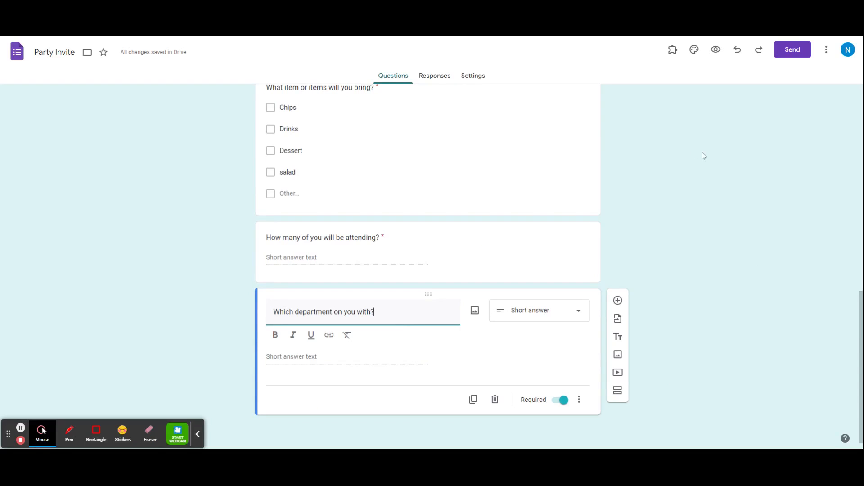
Step: Add a linear scale question titled "How excited are you for this event?" below the department question
left_click(617, 300)
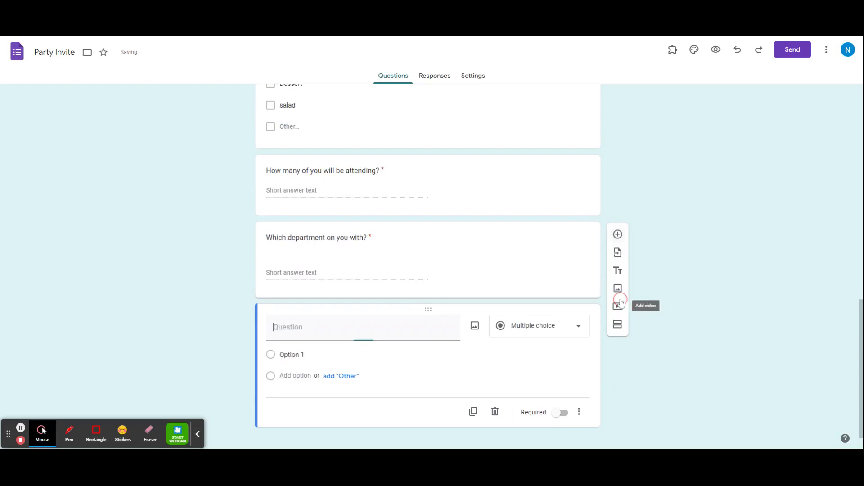
left_click(543, 295)
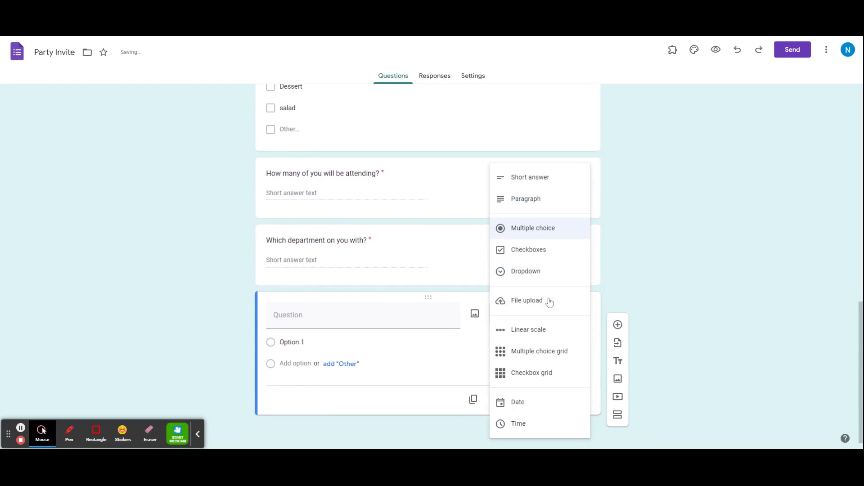
left_click(545, 331)
left_click(345, 314)
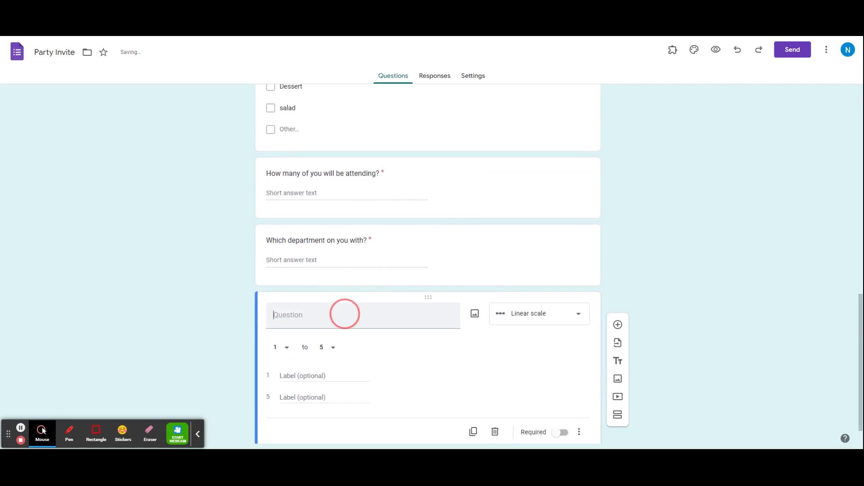
type("How excited are you for this event?")
Step: Label the low end of the excitement scale "not excited" and the high end "Very excited"
left_click(302, 343)
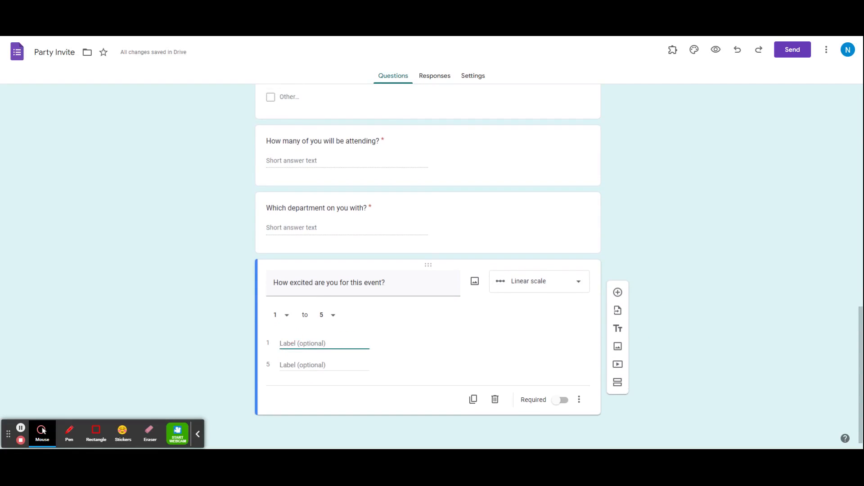
type("not excited")
key("Tab")
type("Very excited")
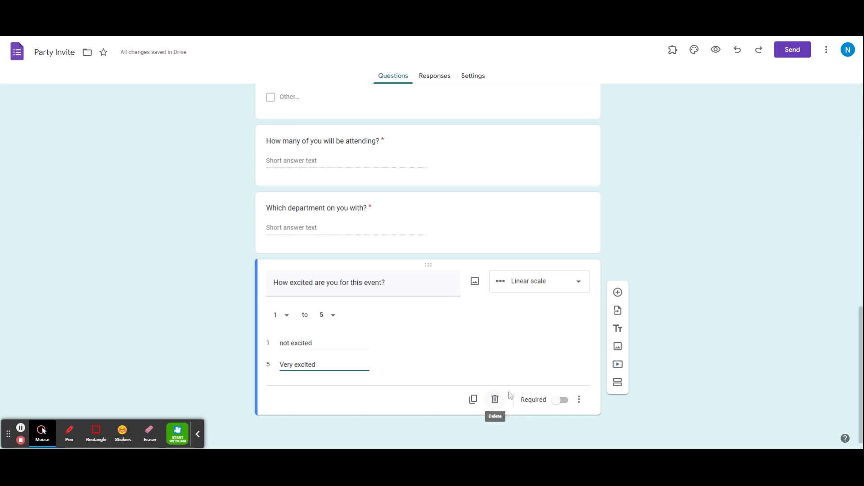
left_click(655, 246)
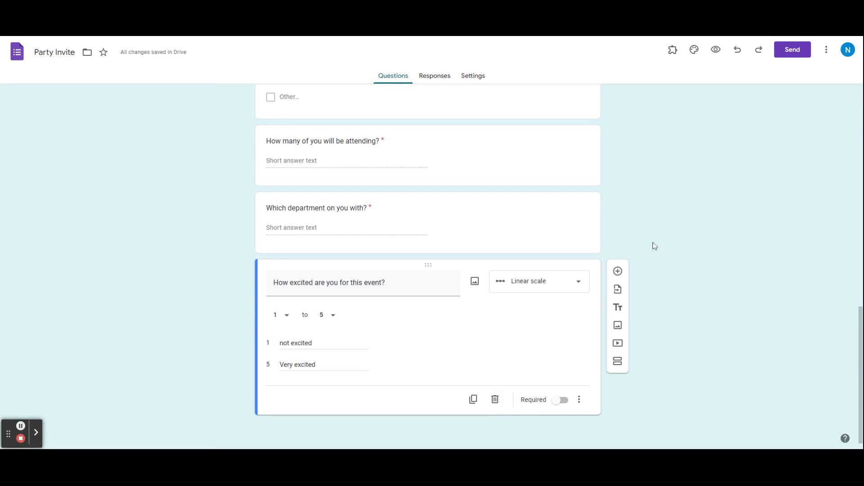
Step: Add a paragraph question "How can we make this event special?" below the excitement scale
left_click(618, 271)
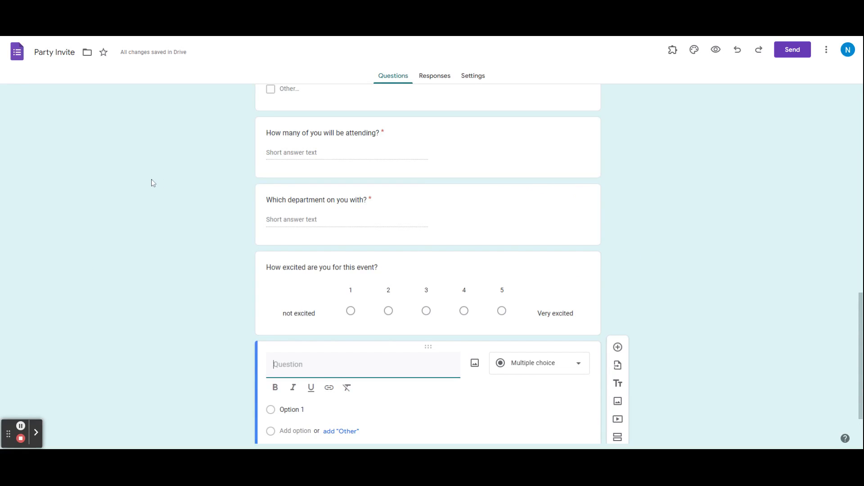
scroll(405, 252, "down", 2)
left_click(548, 298)
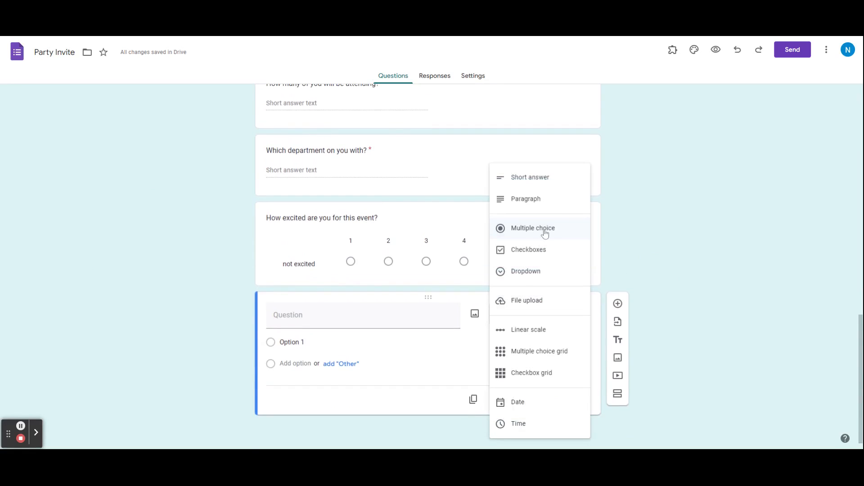
left_click(548, 201)
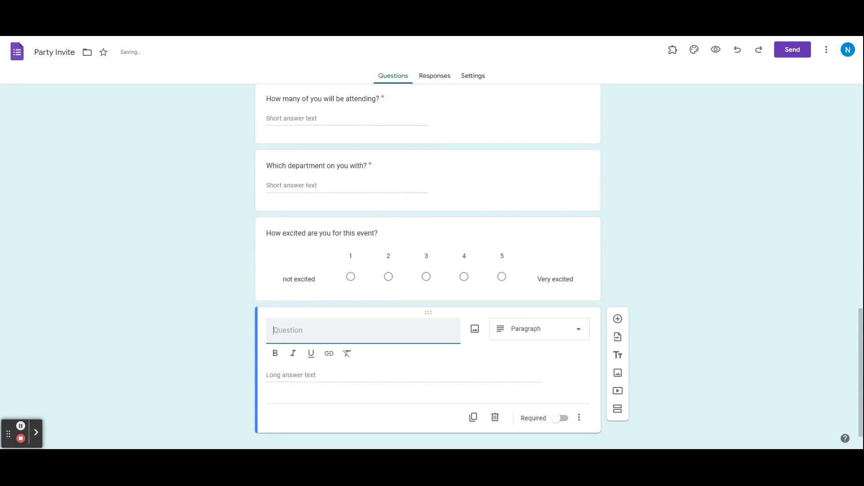
type("How can we make this event special?")
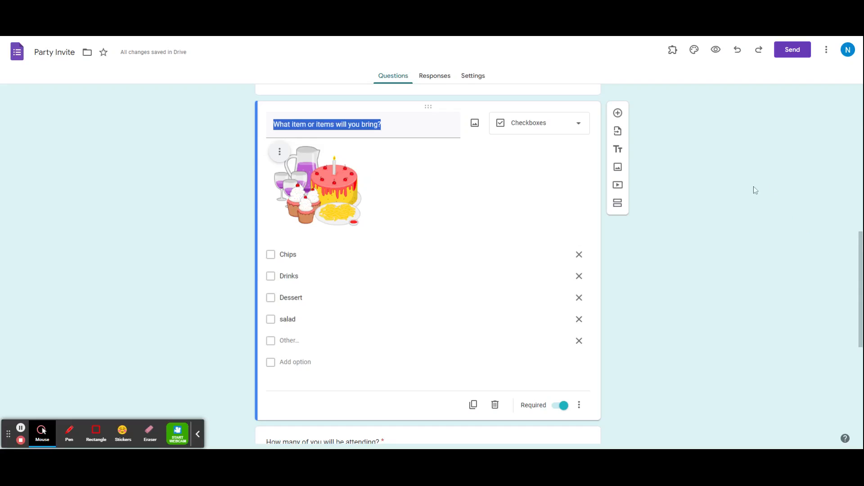
Step: Change the "What item or items will you bring?" question to multiple choice and enable going to a section based on answer
left_click(578, 130)
left_click(560, 112)
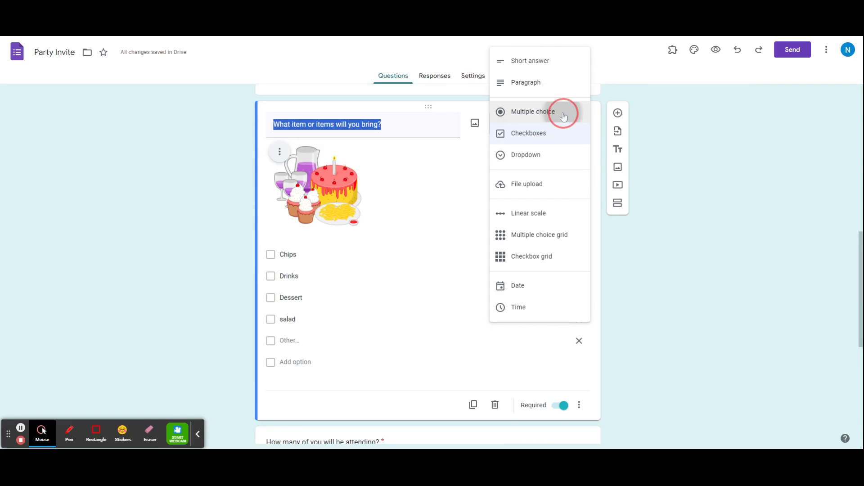
left_click(579, 398)
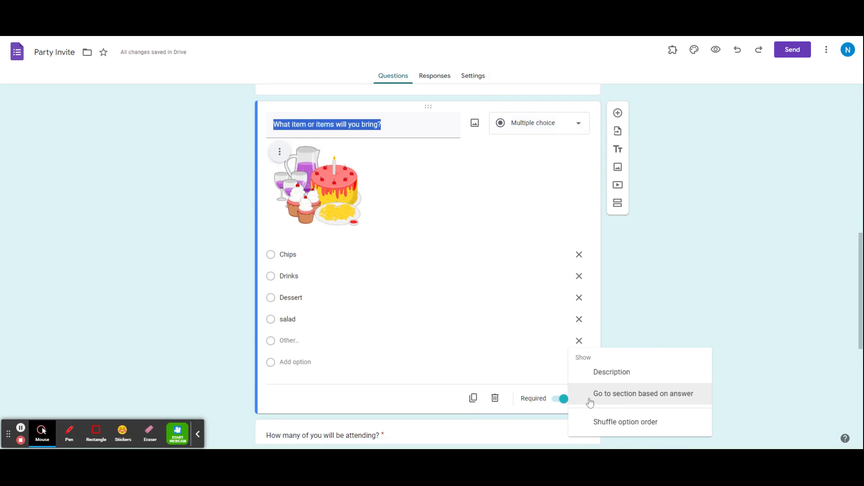
left_click(590, 402)
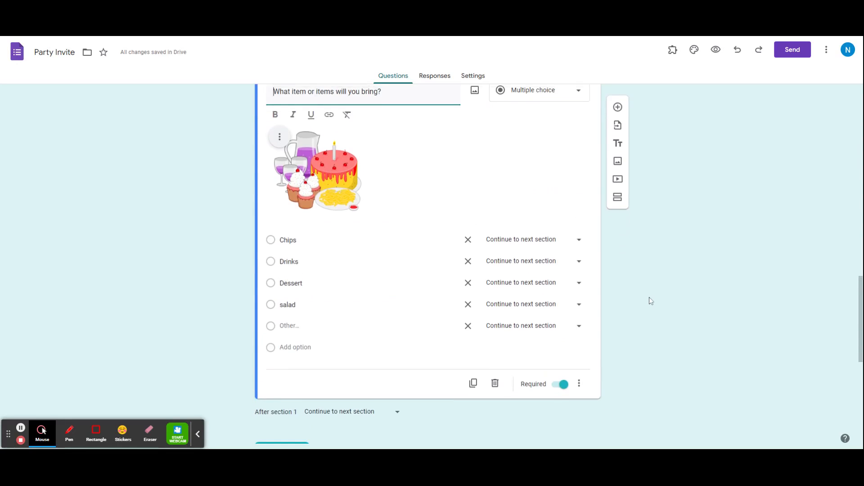
Step: Route the Drinks answer to section 3 (Drink) and the Dessert answer to section 2 (Food)
scroll(649, 297, "up", 2)
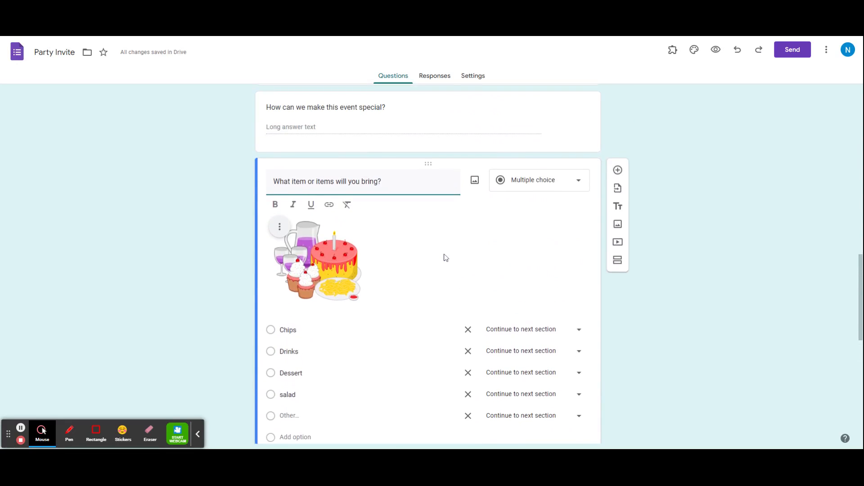
scroll(446, 258, "down", 1)
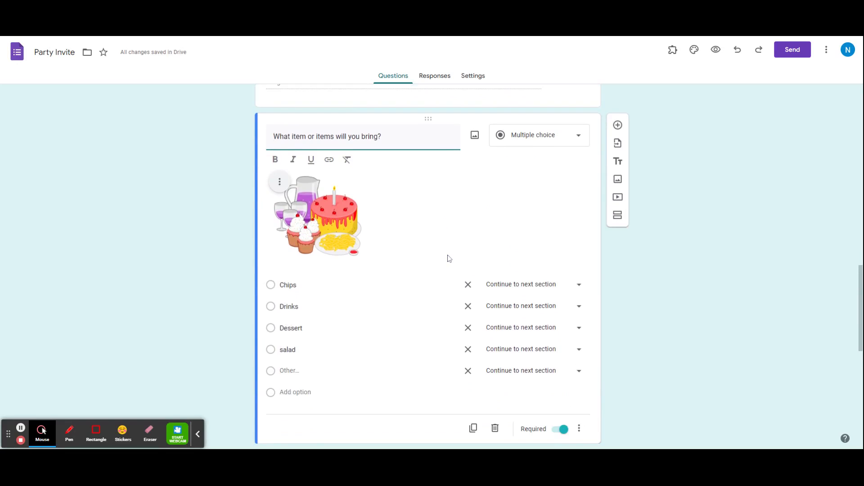
scroll(447, 257, "down", 1)
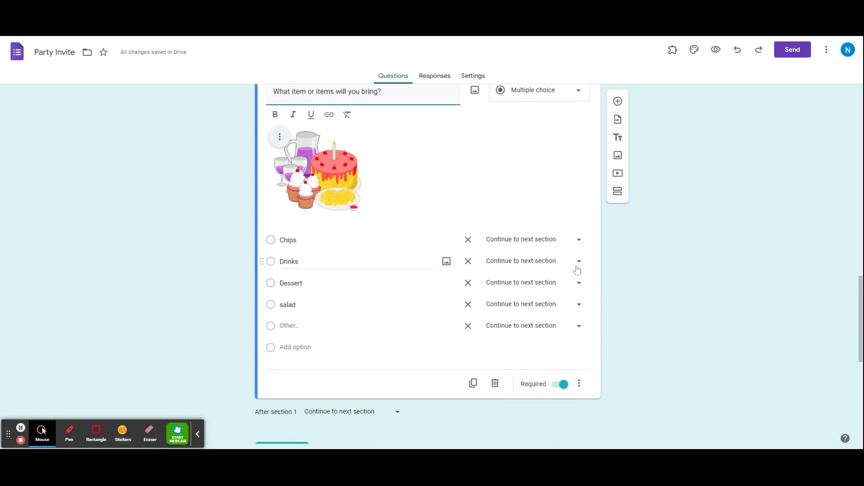
scroll(664, 292, "down", 6)
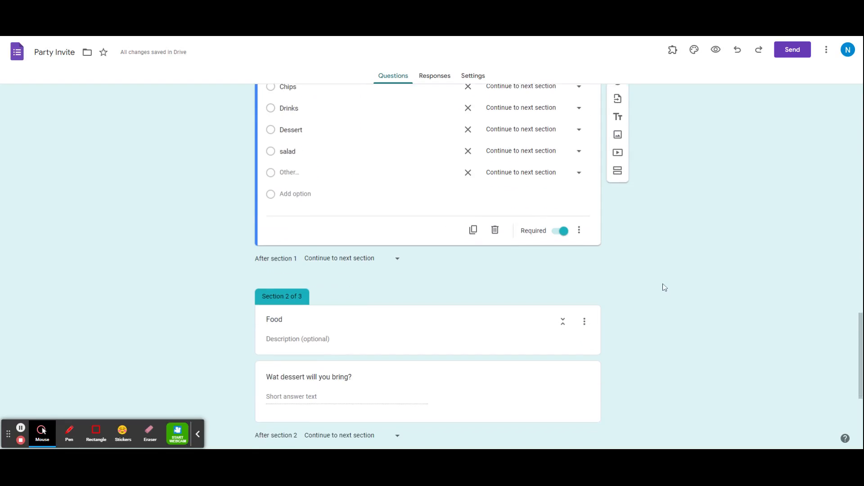
scroll(365, 393, "up", 5)
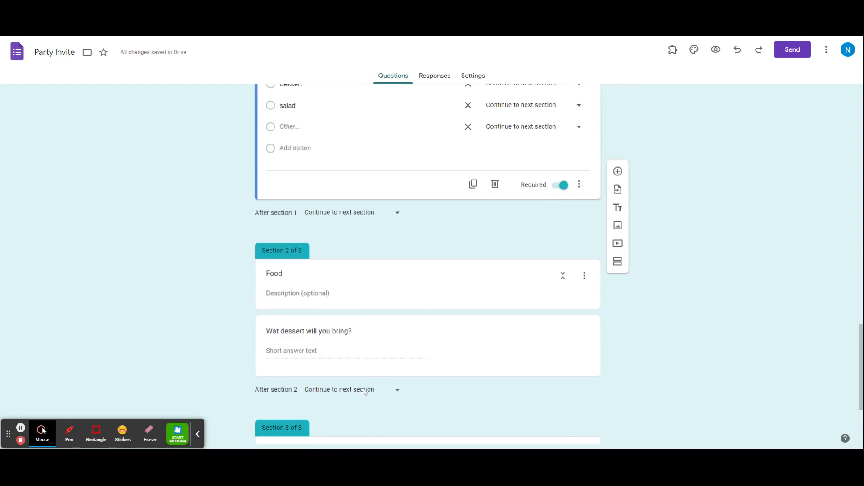
scroll(290, 390, "down", 7)
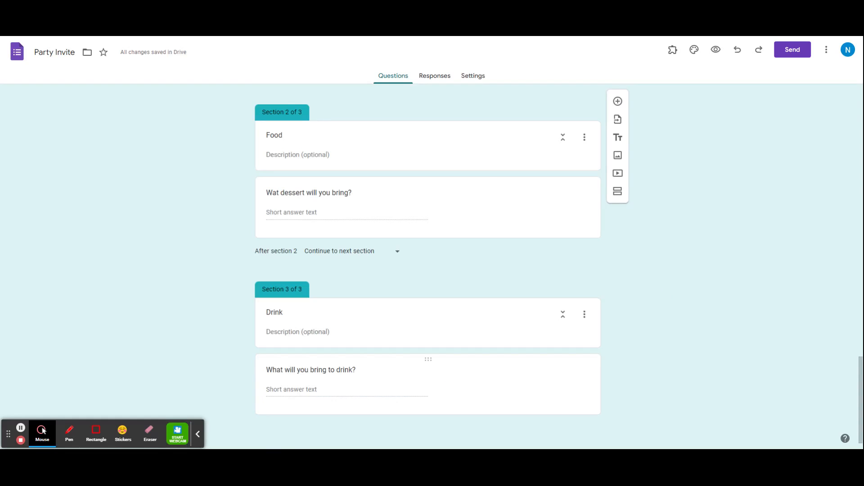
scroll(516, 176, "up", 4)
left_click(579, 127)
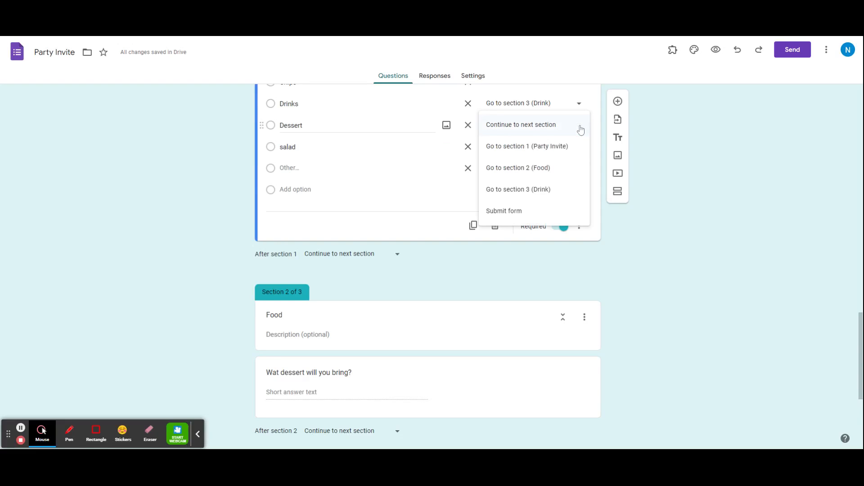
left_click(536, 168)
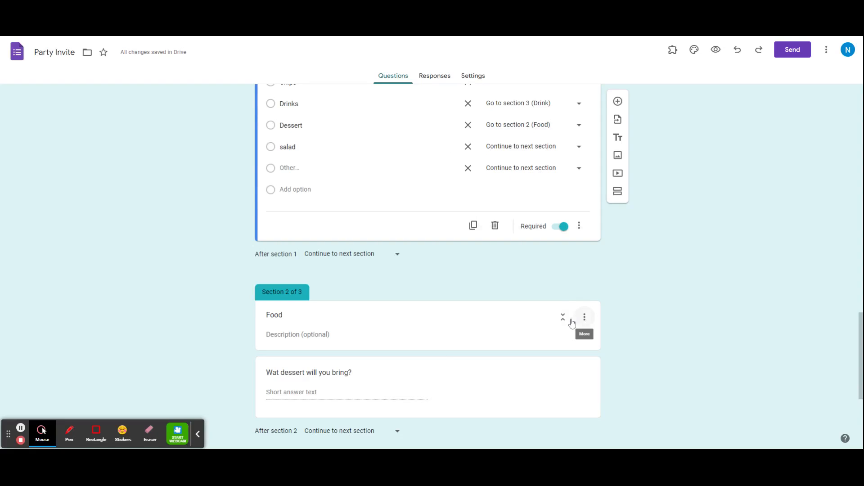
Step: Set the Chips, salad and Other answers of the item question to submit the form
scroll(607, 306, "up", 2)
scroll(606, 306, "up", 3)
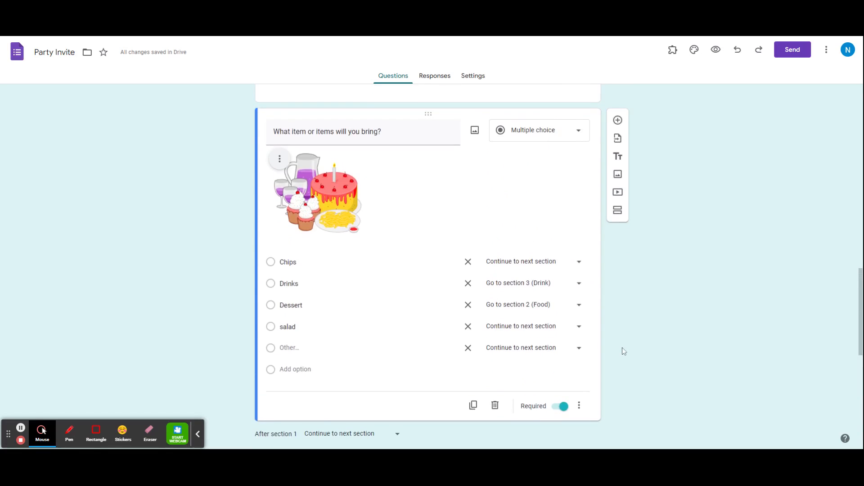
left_click(578, 266)
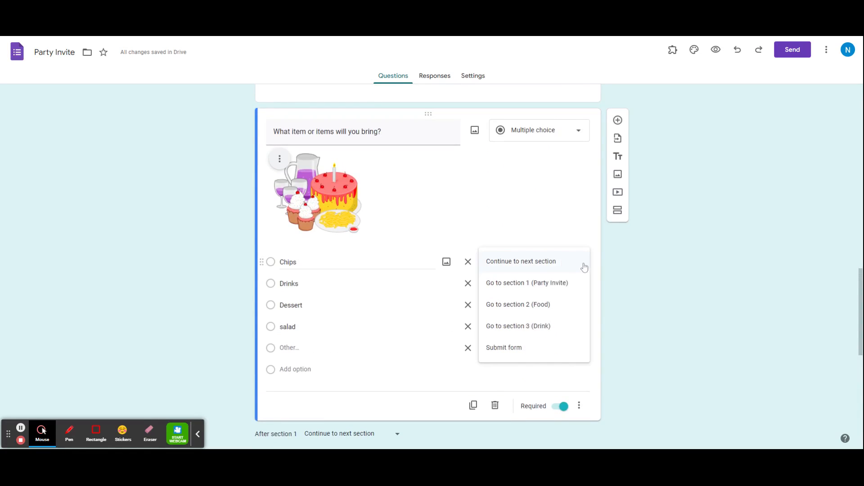
left_click(505, 347)
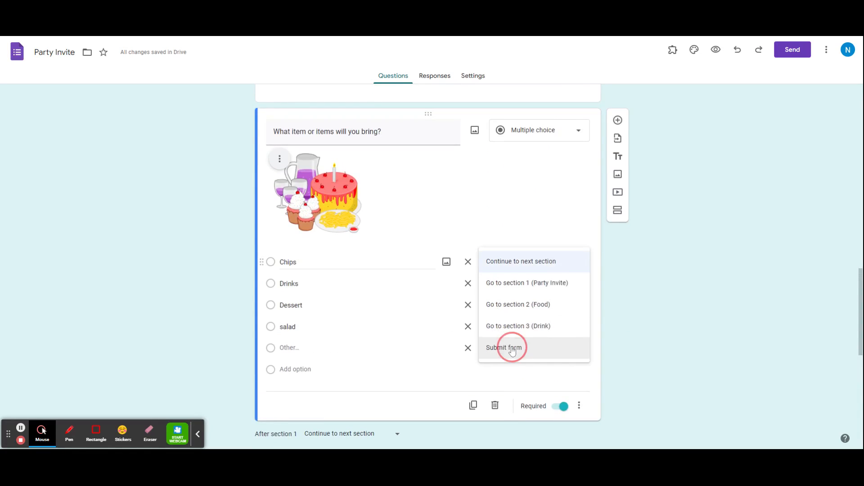
scroll(649, 327, "down", 8)
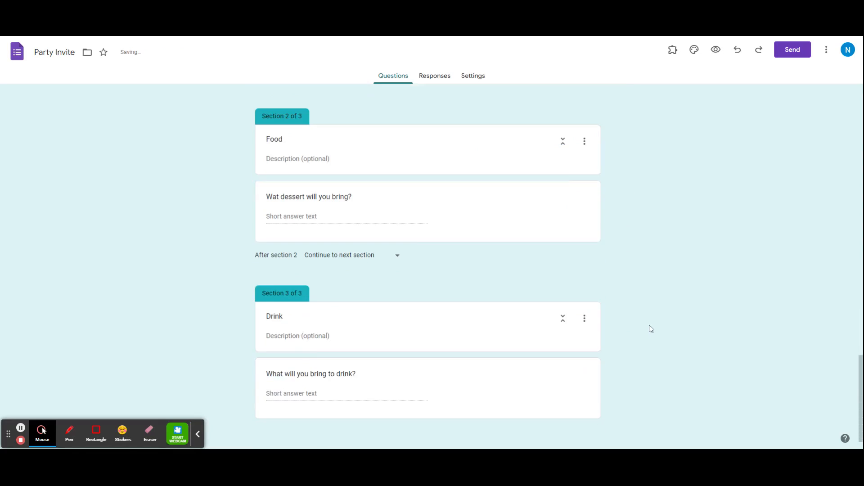
scroll(648, 327, "up", 7)
left_click(578, 290)
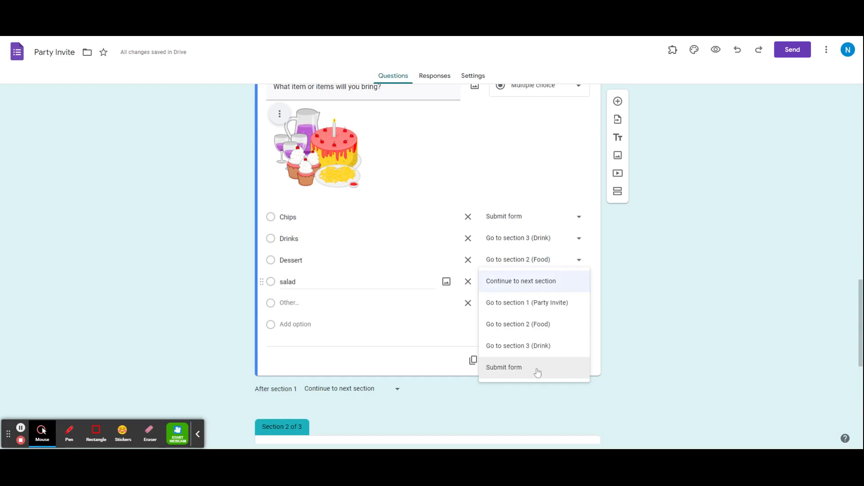
left_click(537, 371)
left_click(578, 303)
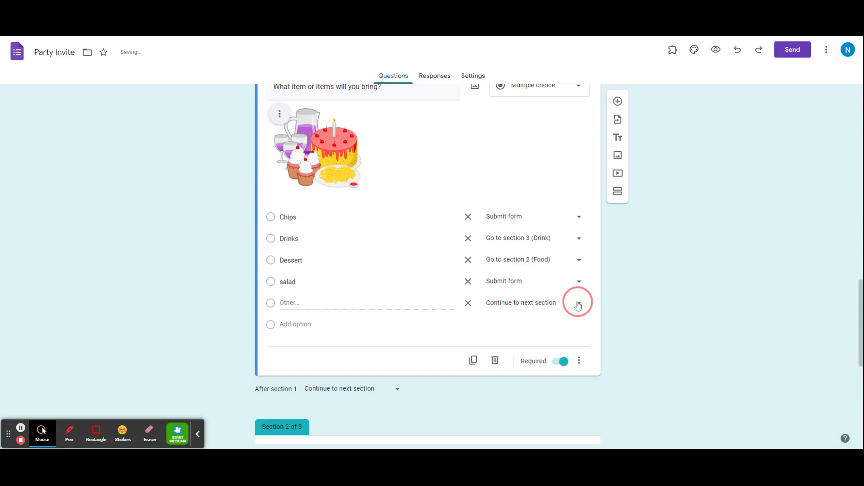
left_click(529, 390)
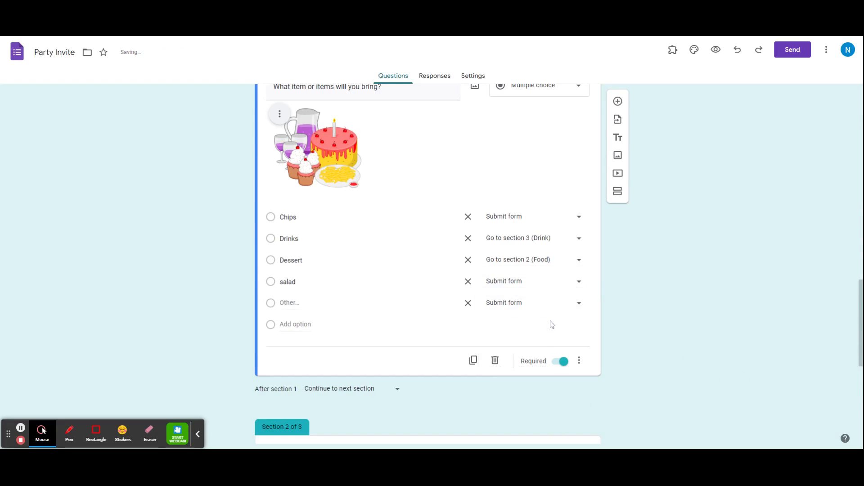
Step: Open the form preview and review all its questions as a respondent sees them
scroll(687, 326, "up", 15)
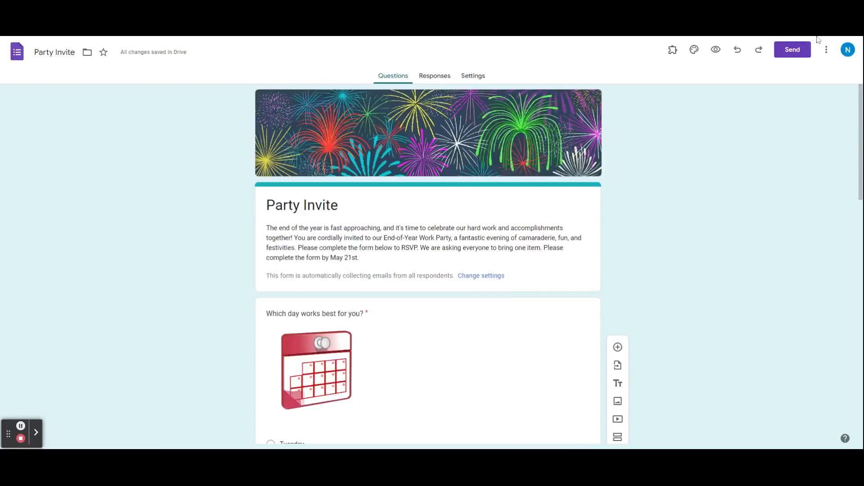
left_click(376, 98)
scroll(630, 270, "down", 5)
scroll(651, 257, "down", 10)
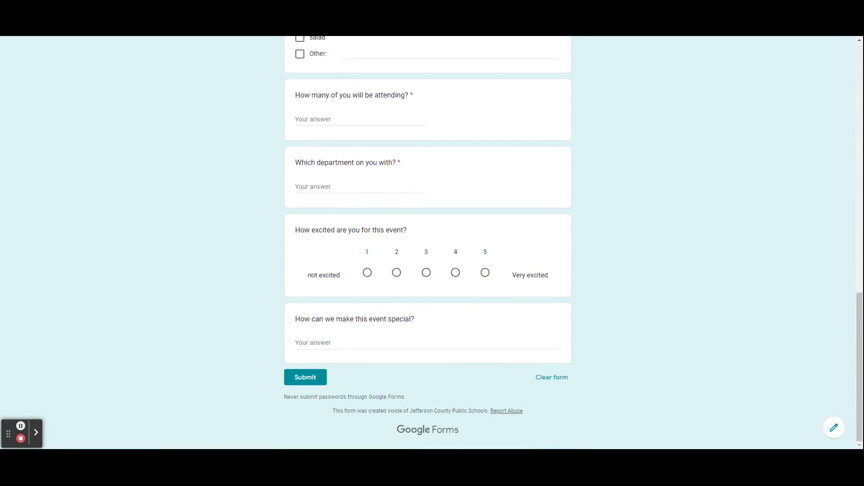
scroll(571, 328, "up", 10)
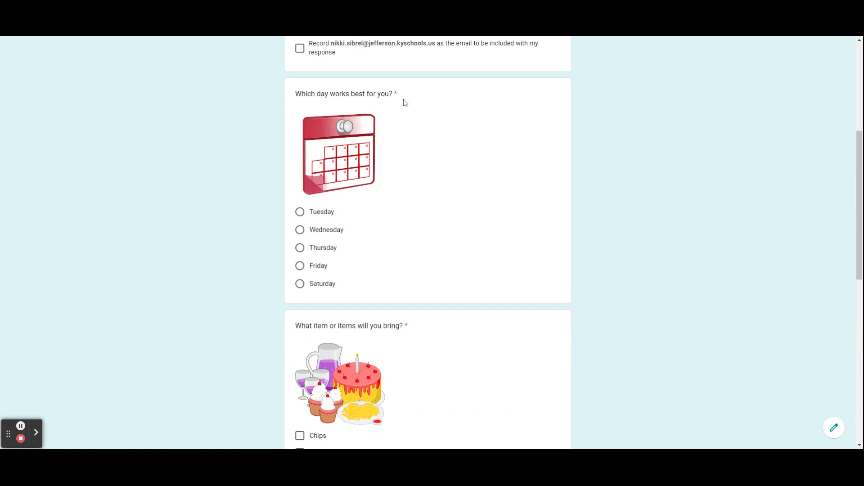
scroll(418, 243, "down", 7)
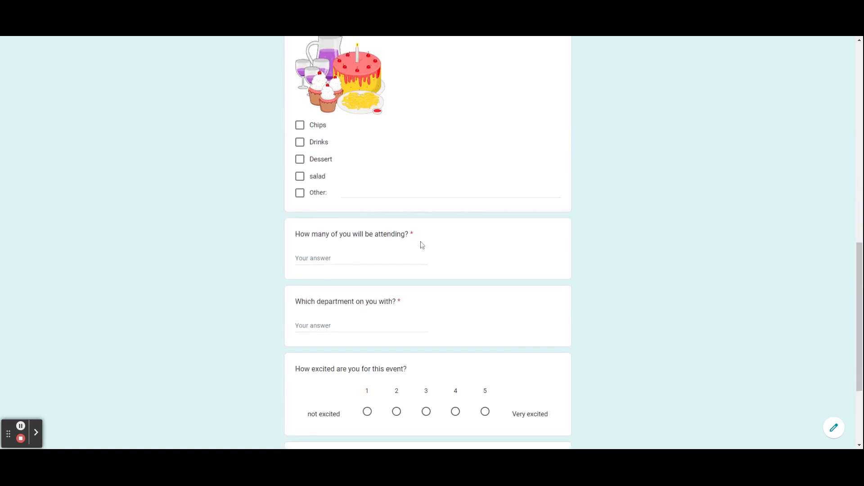
Step: Return from the preview to the form editor, start sending the form by email, and add the recipient's name
scroll(422, 246, "down", 3)
key("ctrl+shift+Tab")
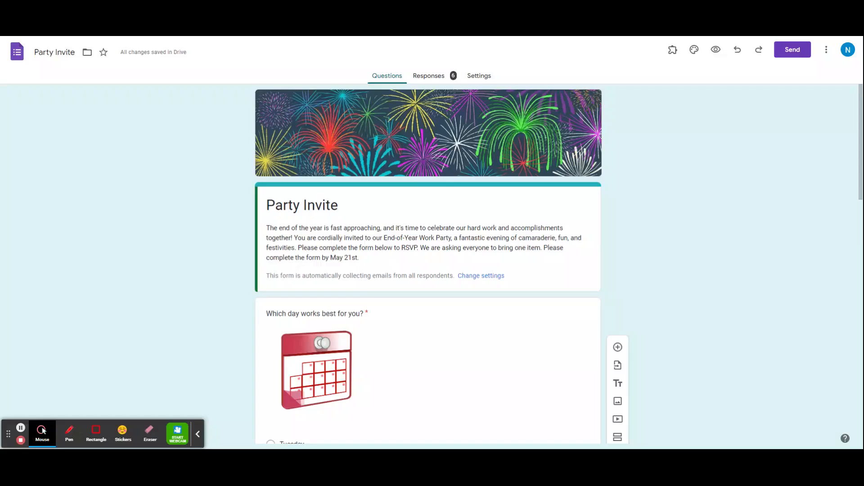
left_click(791, 54)
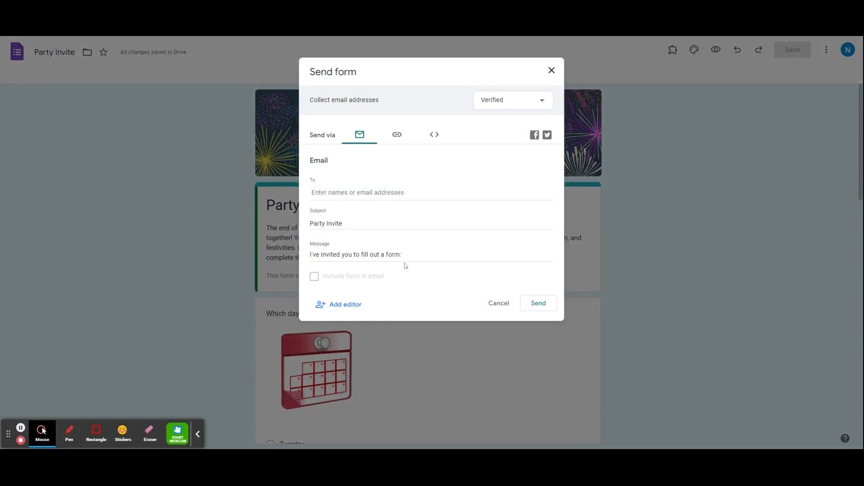
left_click(358, 193)
type("nik")
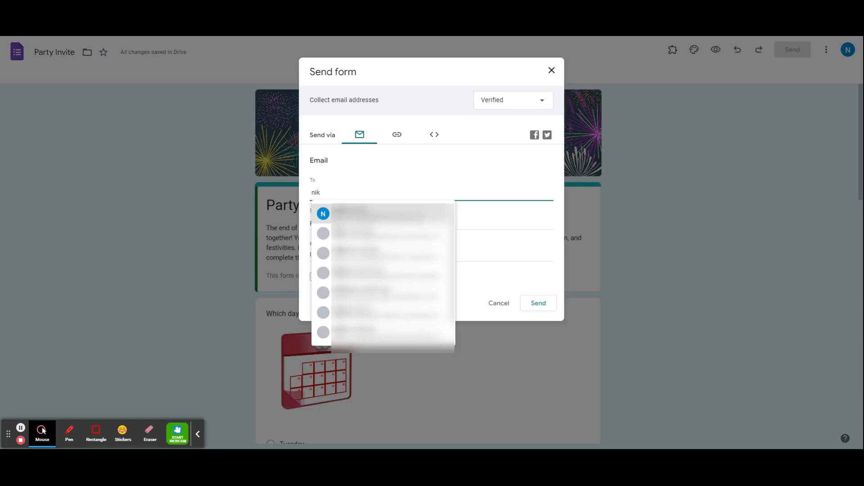
key("Return")
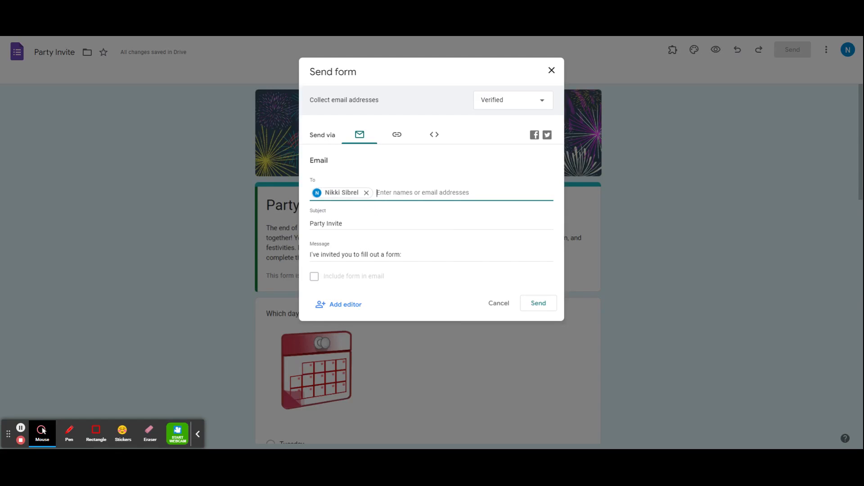
Step: Set the email message to "We are having a office Party! Please RSVP. We hope you can make it!" and send the form
key("Tab")
key("Tab")
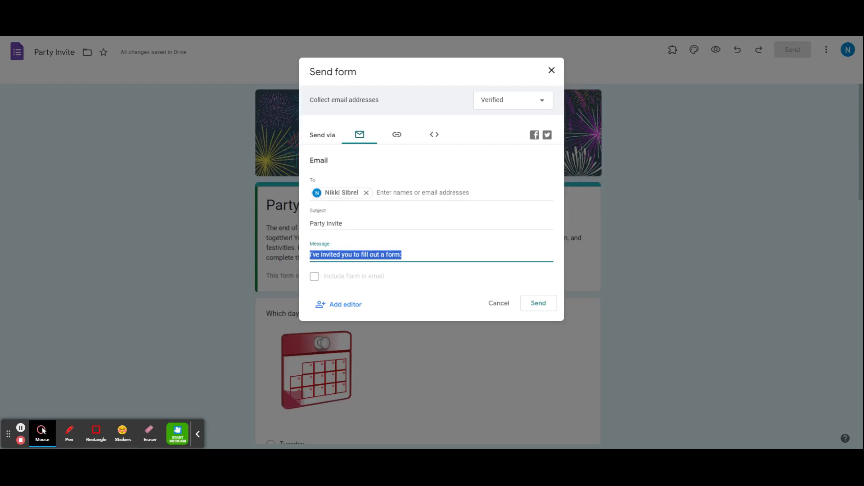
type("We are having a office Party! Please RSVP. We hope you can make it!")
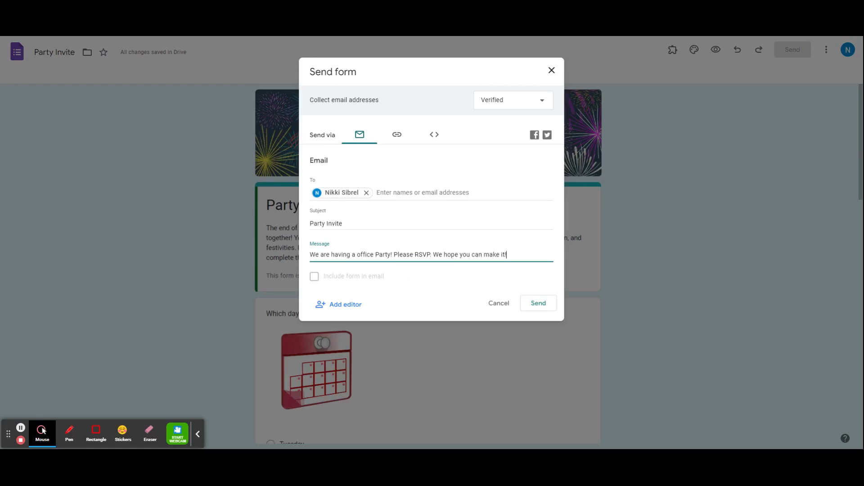
left_click(538, 302)
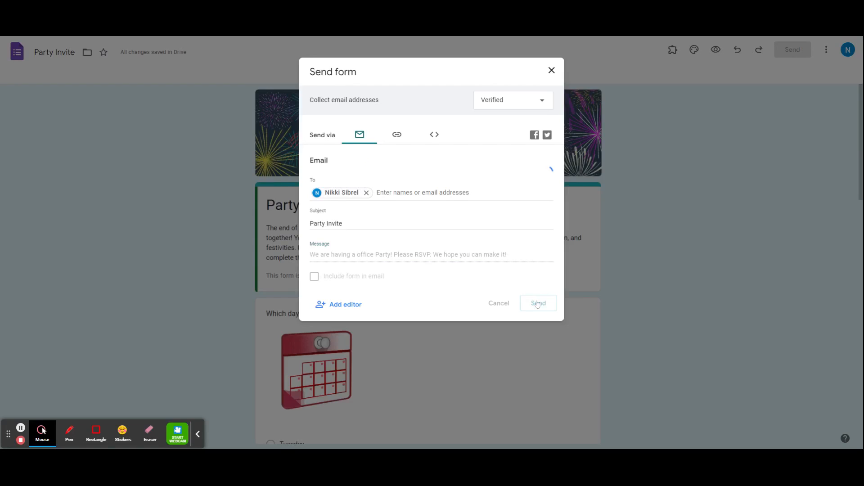
Step: Change the form's sending method to a link and shorten its URL
left_click(396, 134)
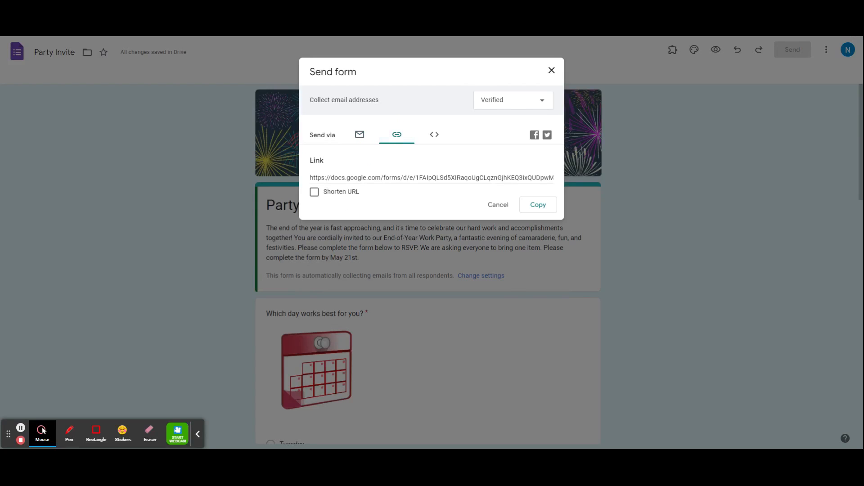
left_click(342, 178)
left_click(315, 192)
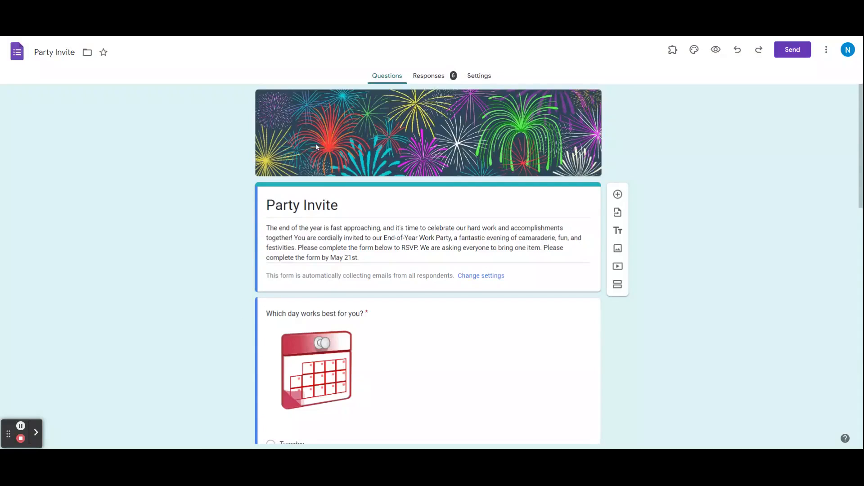
Step: View the form's responses page and its additional response options
left_click(428, 76)
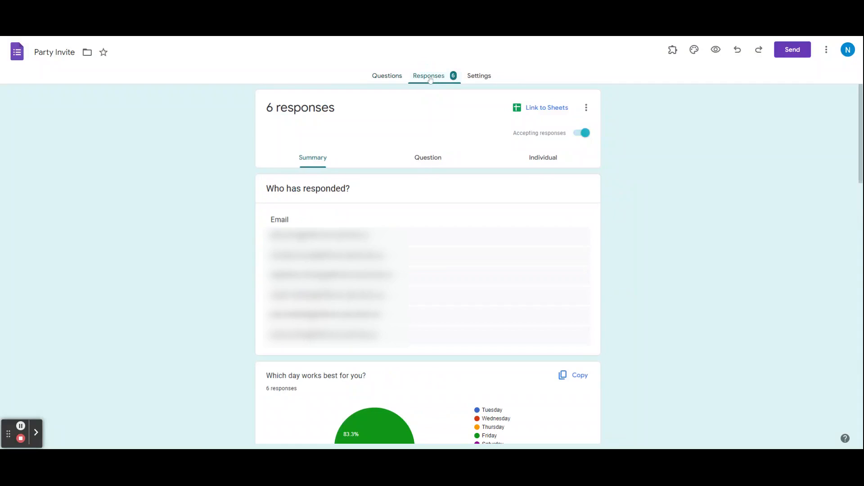
left_click(586, 107)
left_click(480, 114)
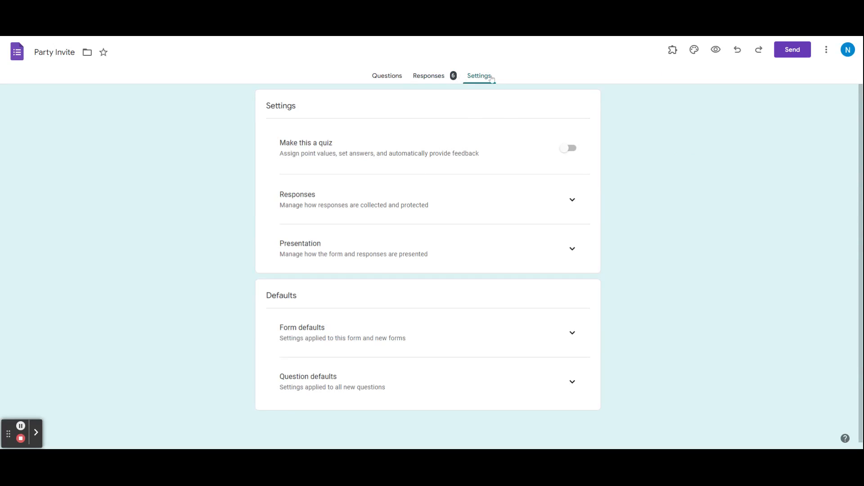
Step: Configure the form's response settings to limit to 1 response, allow response editing, and send responders a copy when requested
left_click(572, 201)
scroll(576, 208, "down", 1)
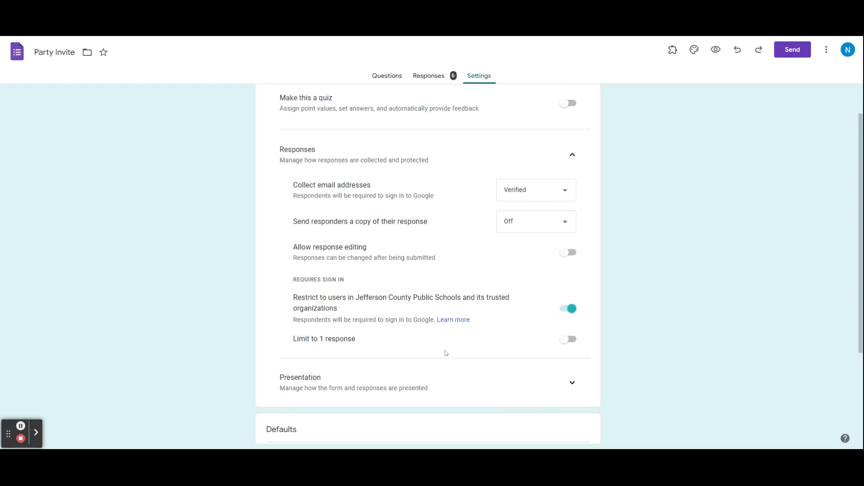
left_click(570, 340)
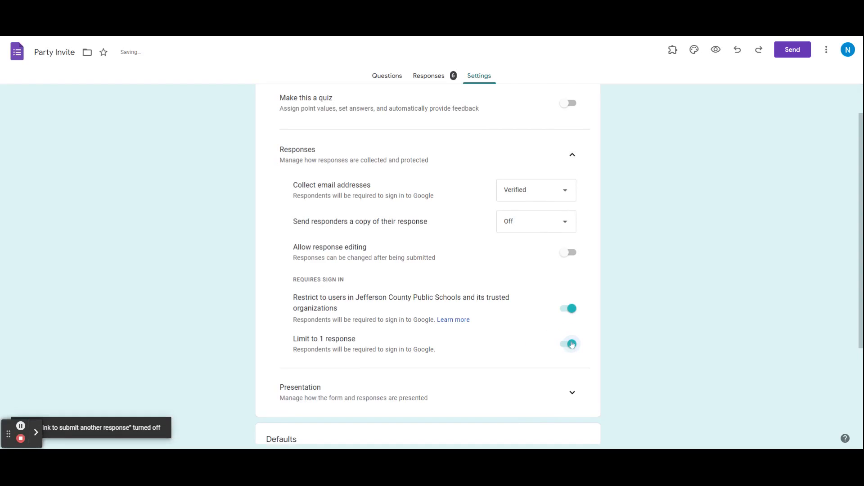
left_click(567, 258)
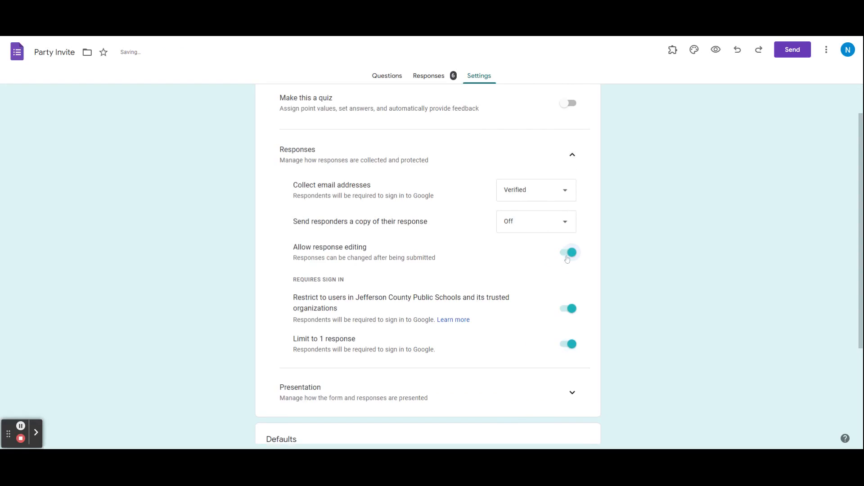
left_click(557, 223)
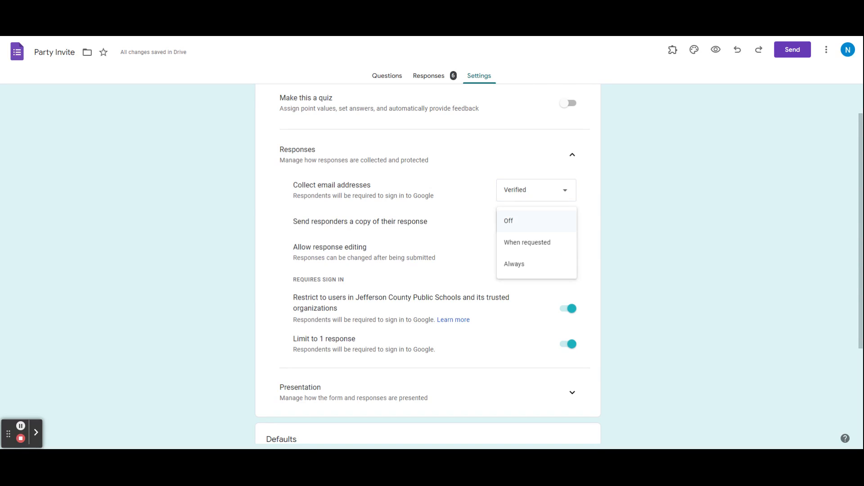
left_click(557, 244)
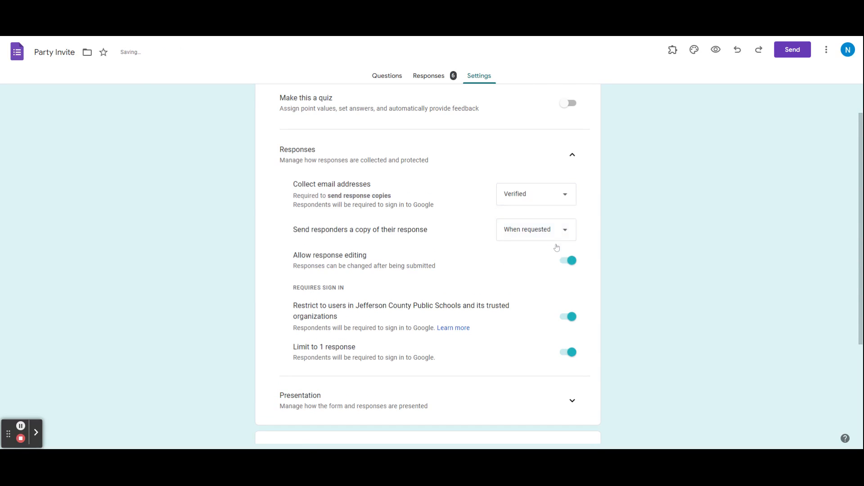
Step: Turn on the progress bar in the form's presentation settings and look through the remaining options
scroll(557, 248, "down", 3)
left_click(557, 247)
left_click(568, 293)
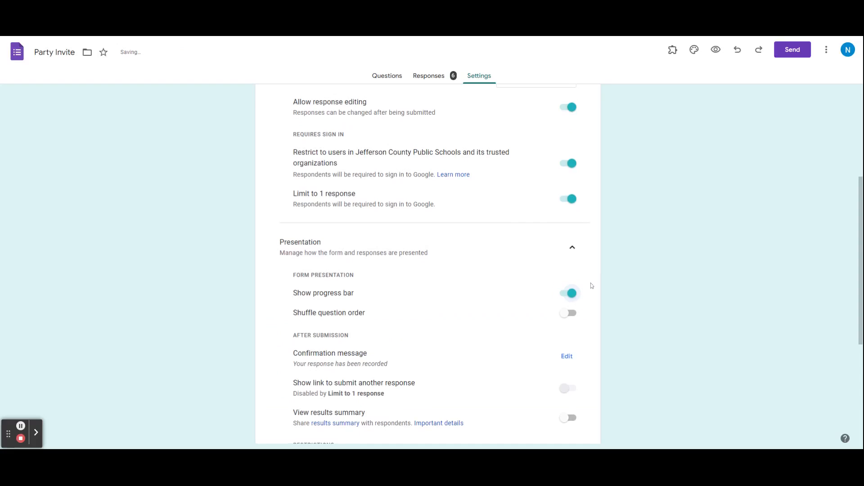
scroll(591, 285, "down", 3)
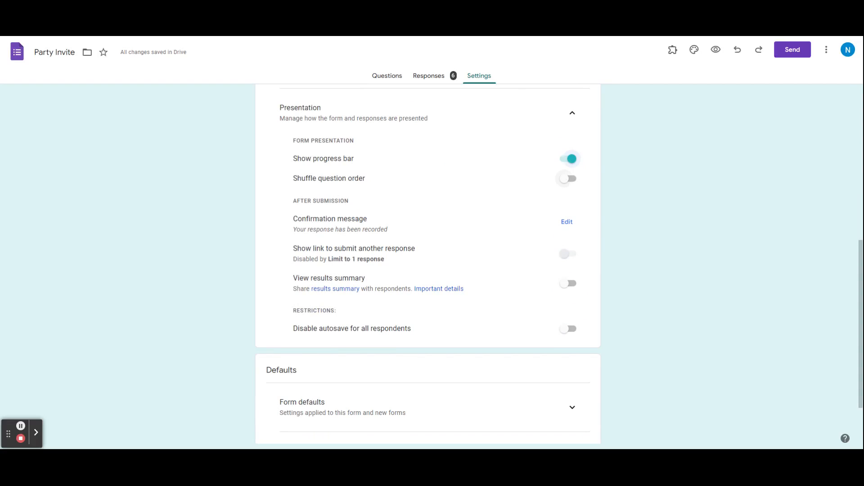
scroll(565, 179, "down", 2)
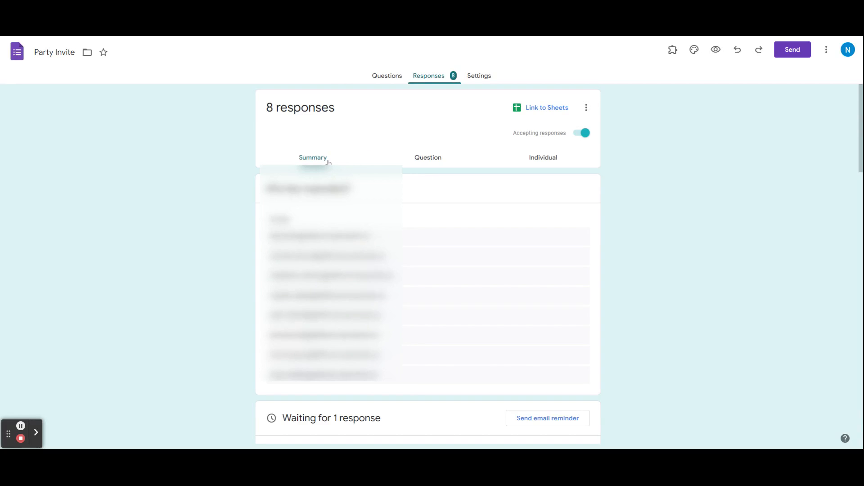
Step: Review the response summary, from who has responded and who is pending through the charts and written answers for every question
scroll(507, 241, "down", 1)
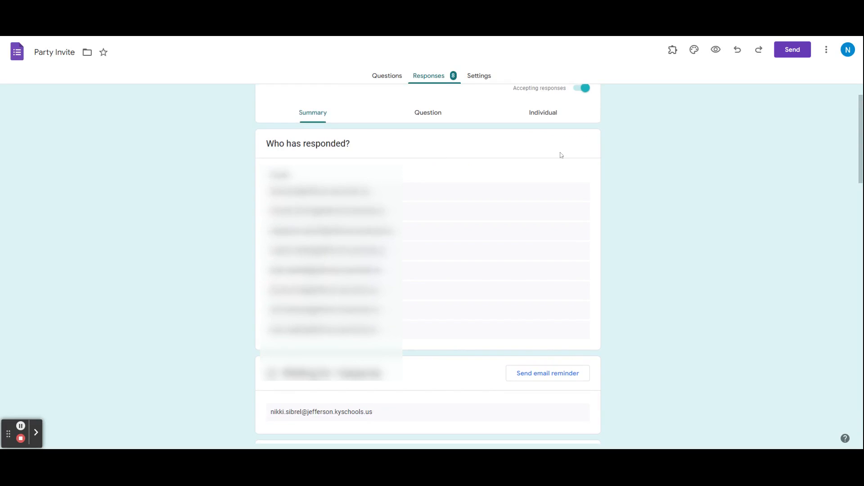
scroll(604, 285, "down", 1)
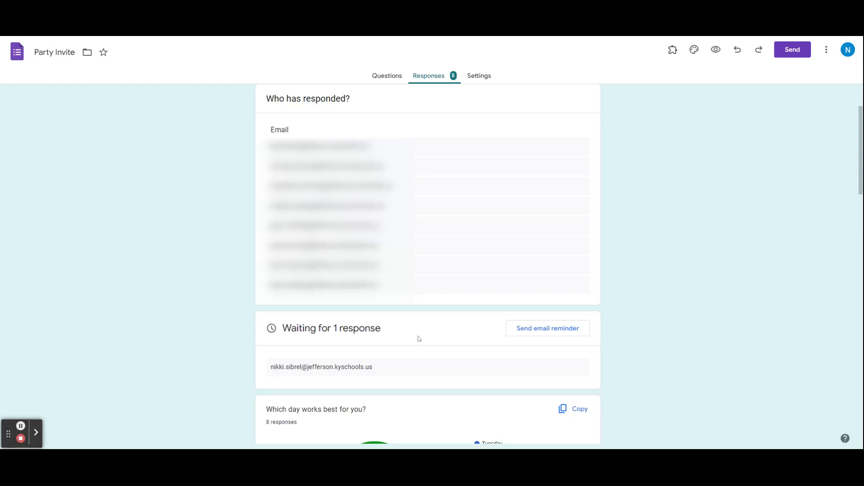
scroll(422, 337, "down", 2)
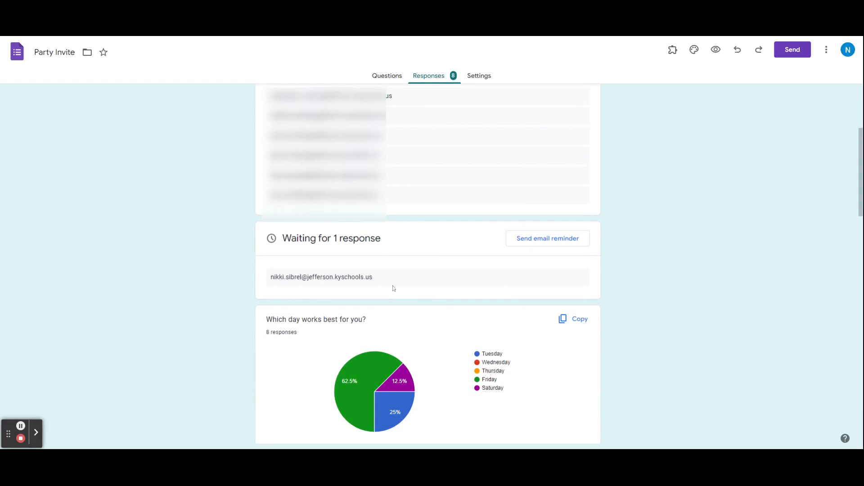
scroll(428, 265, "down", 4)
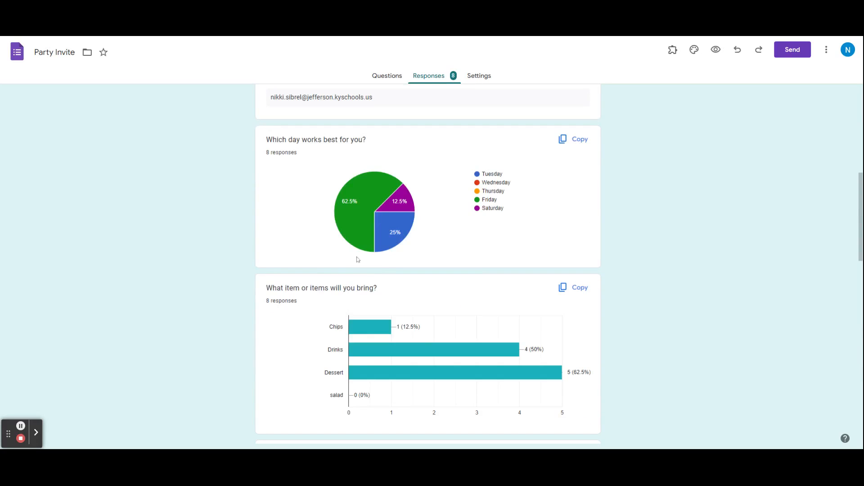
mouse_move(368, 225)
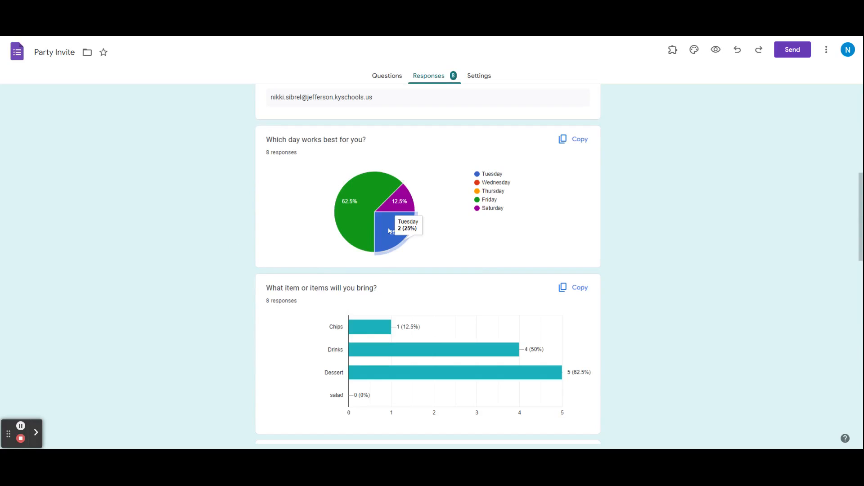
mouse_move(407, 198)
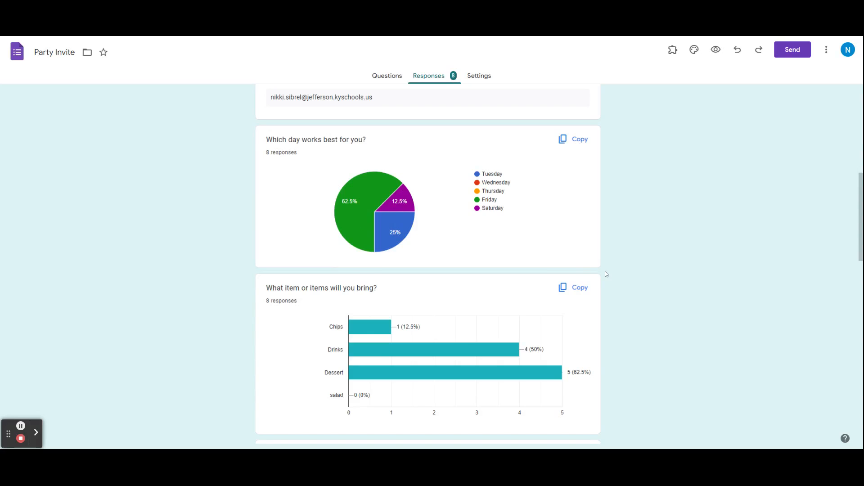
scroll(693, 269, "down", 2)
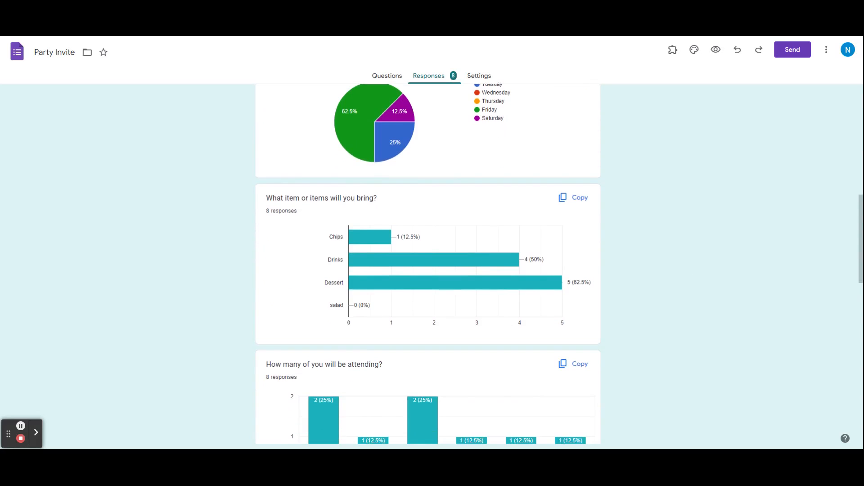
scroll(693, 269, "down", 6)
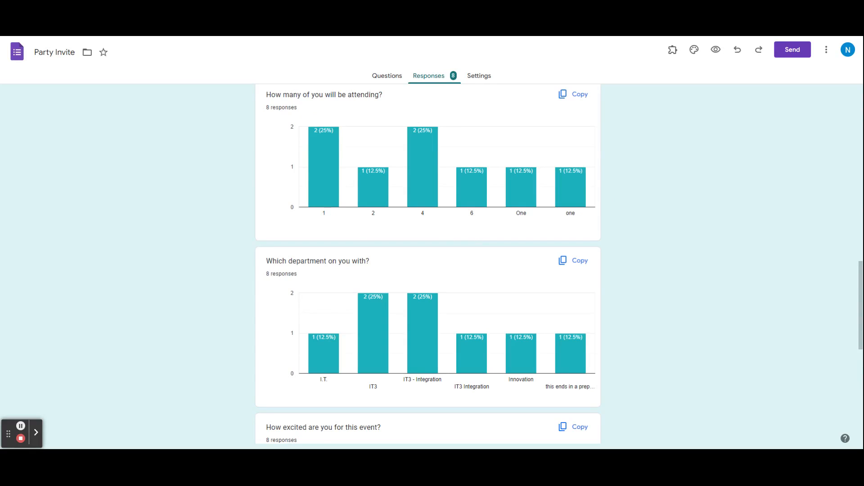
scroll(394, 185, "down", 7)
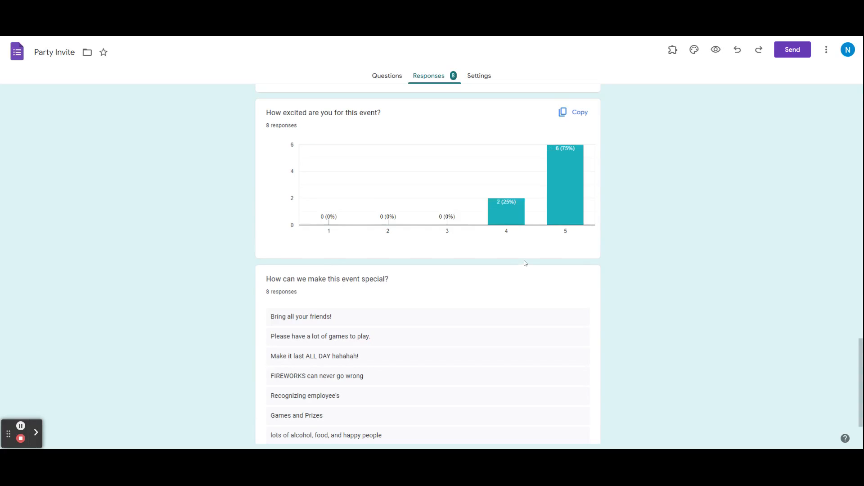
scroll(525, 263, "down", 1)
scroll(524, 263, "down", 1)
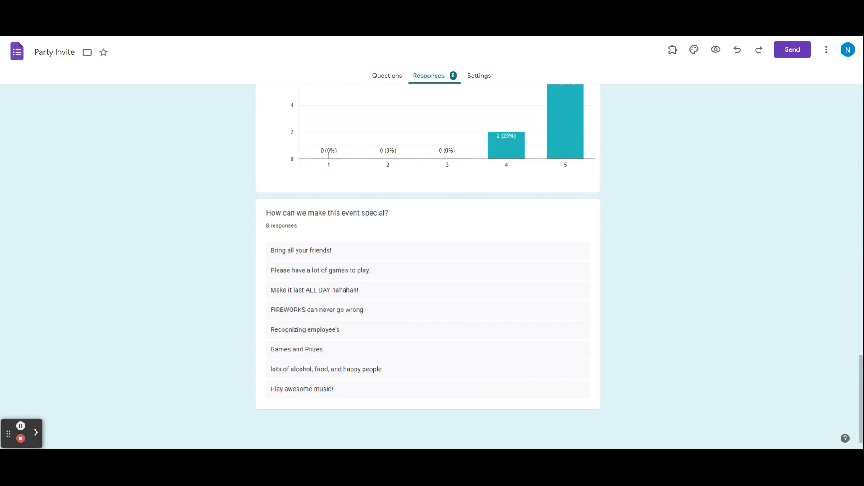
Step: View the responses by question and examine the answers to "What item or items will you bring?"
scroll(428, 261, "up", 15)
left_click(426, 154)
left_click(382, 189)
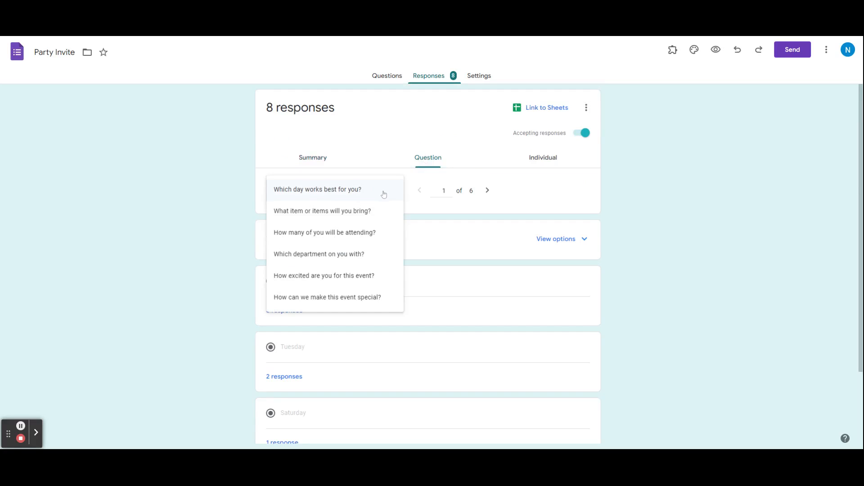
left_click(383, 194)
left_click(385, 191)
left_click(373, 210)
scroll(367, 255, "down", 1)
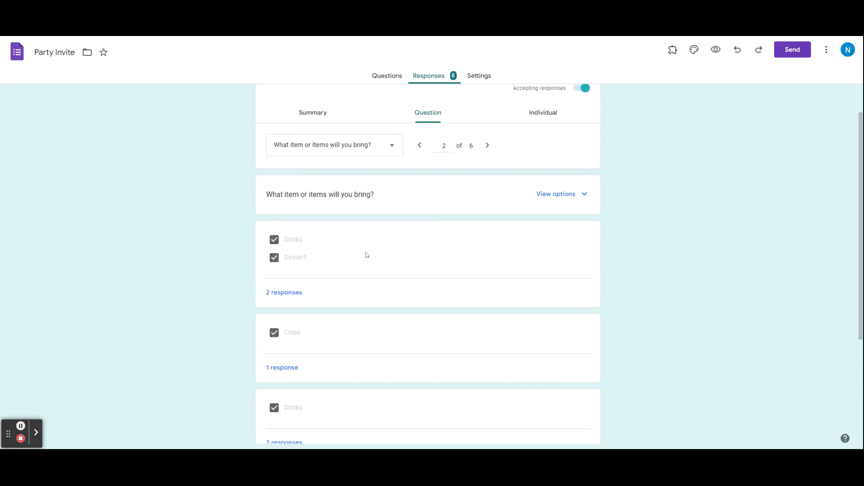
scroll(368, 245, "up", 1)
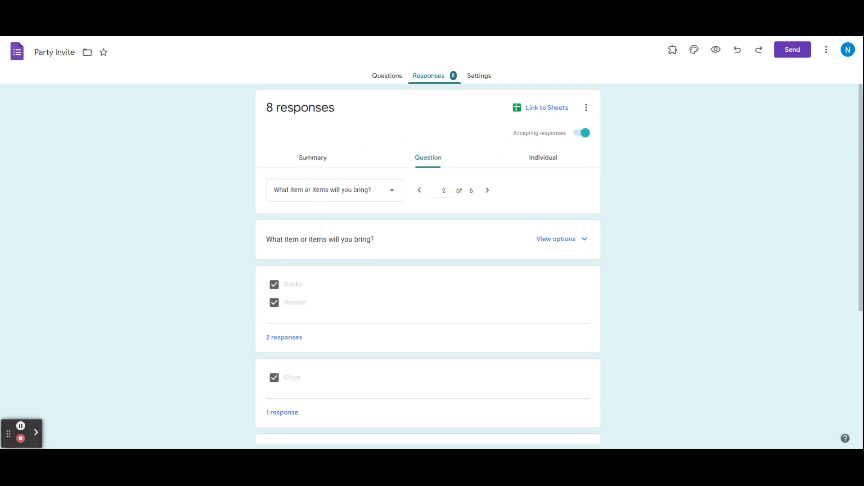
left_click(391, 193)
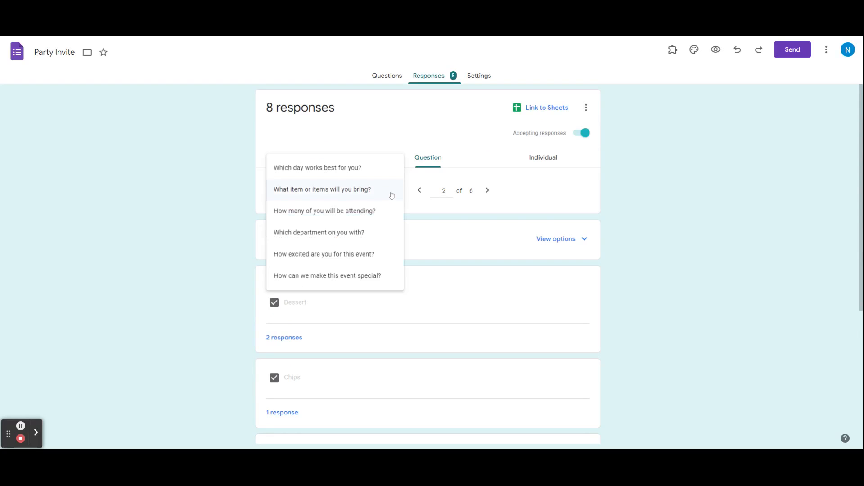
left_click(350, 195)
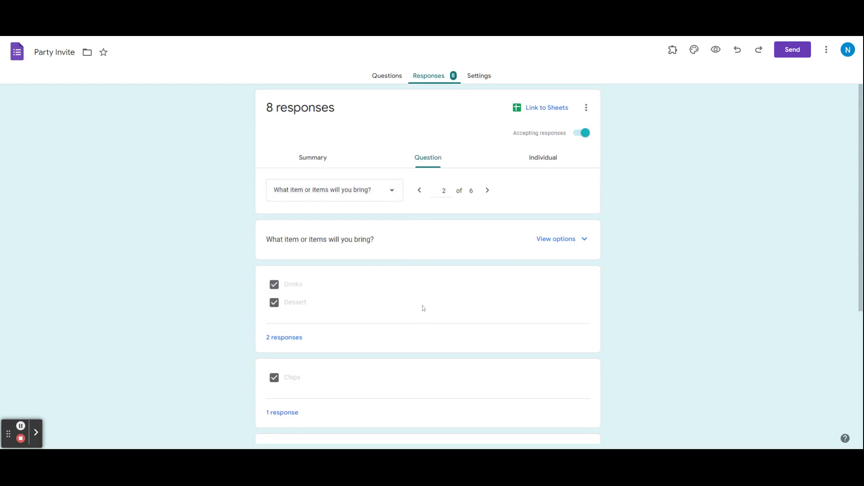
scroll(433, 290, "down", 4)
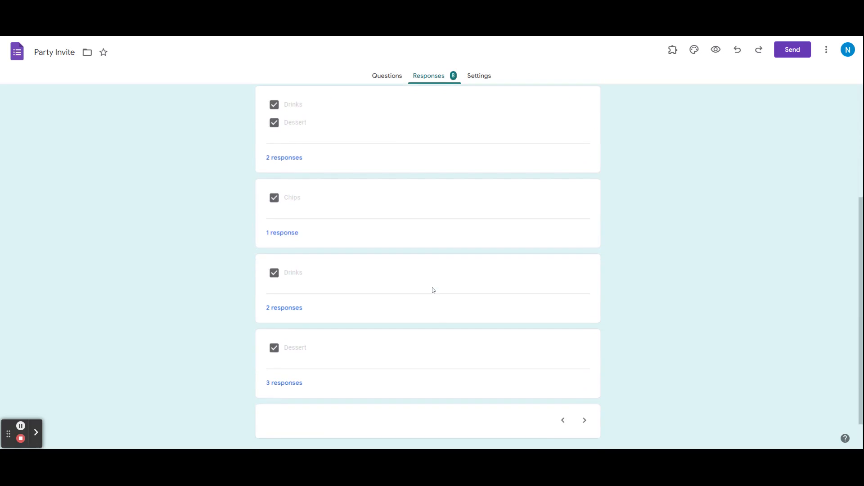
Step: View the responses individually and look through the first respondent's complete submission
scroll(432, 290, "up", 4)
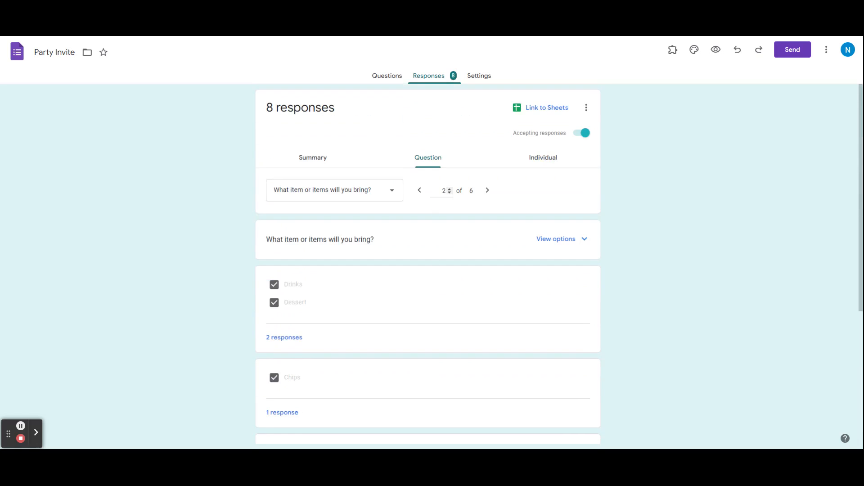
left_click(546, 159)
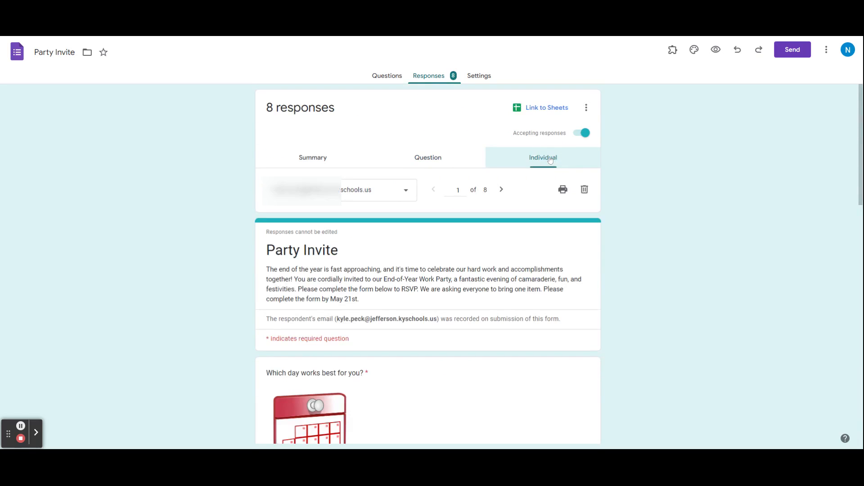
left_click(390, 192)
left_click(351, 189)
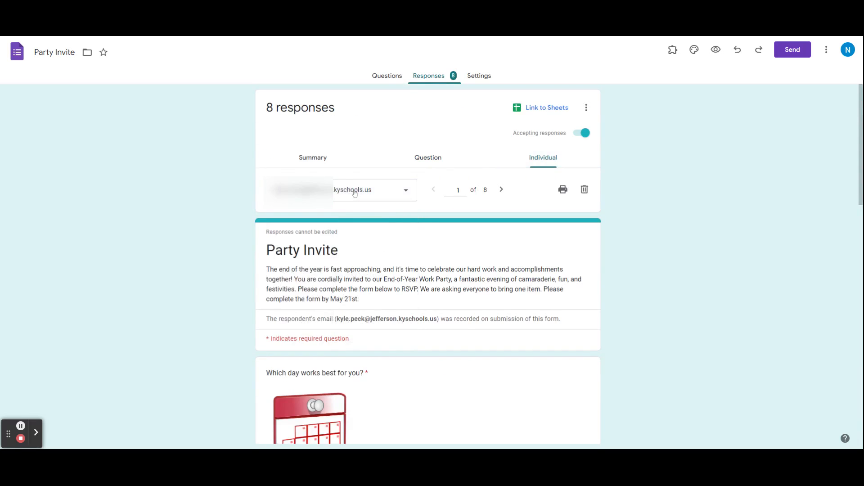
scroll(187, 272, "down", 11)
scroll(195, 270, "up", 11)
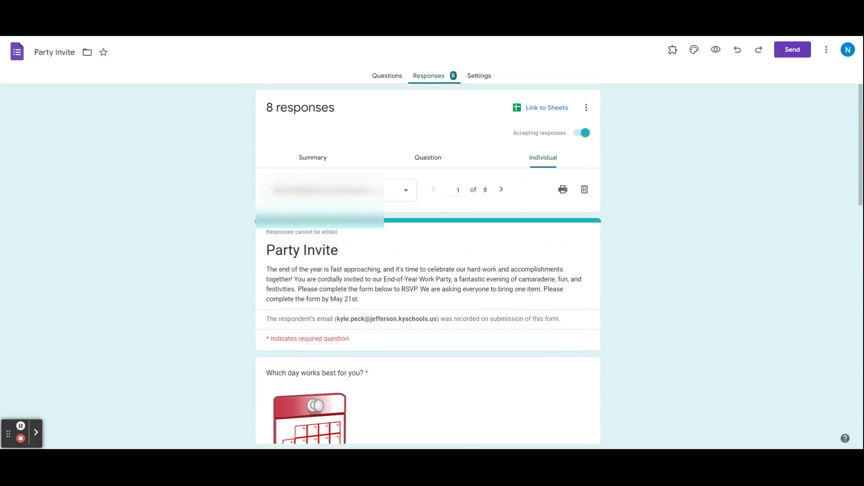
Step: Return to the response summary and link the responses to a new spreadsheet called Party Invite (Responses)
left_click(318, 160)
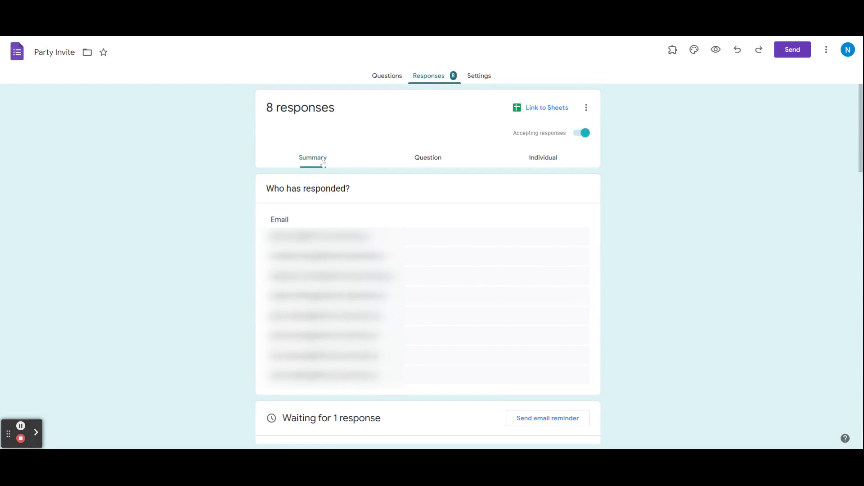
left_click(544, 106)
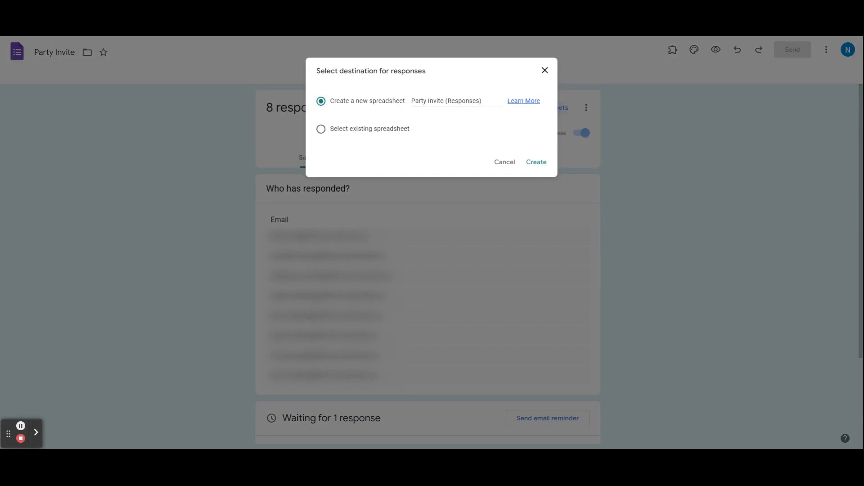
left_click(535, 162)
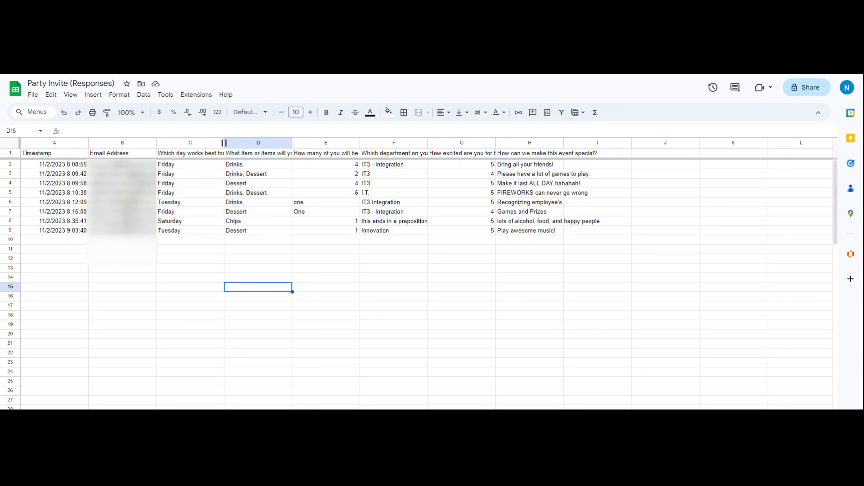
Step: Widen the spreadsheet columns for the preferred day, the items people will bring and the number attending
left_click_drag(223, 143, 241, 142)
left_click(303, 142)
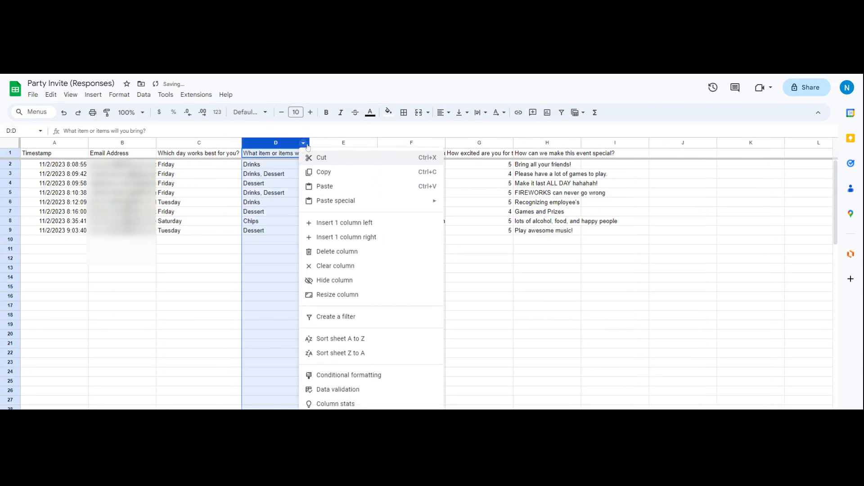
left_click(198, 240)
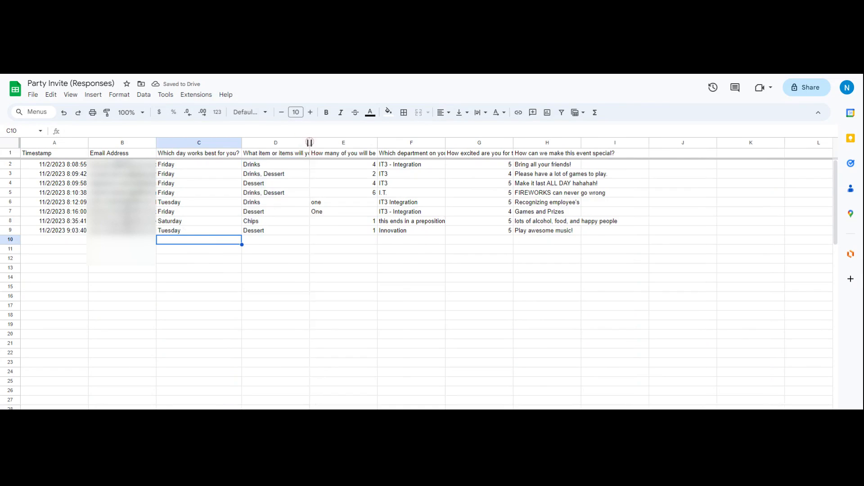
left_click_drag(309, 143, 334, 142)
left_click_drag(402, 143, 432, 143)
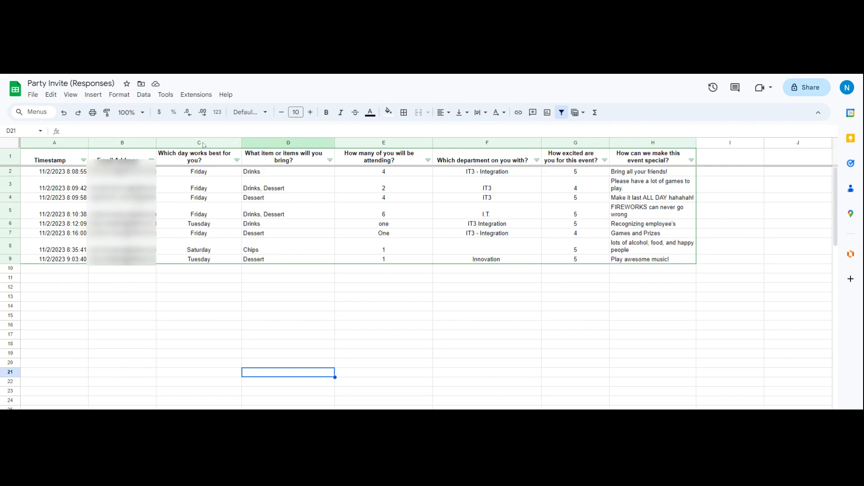
Step: Filter the "What item or items will you bring?" column to exclude Chips and Drinks, and undo that filter
left_click(330, 161)
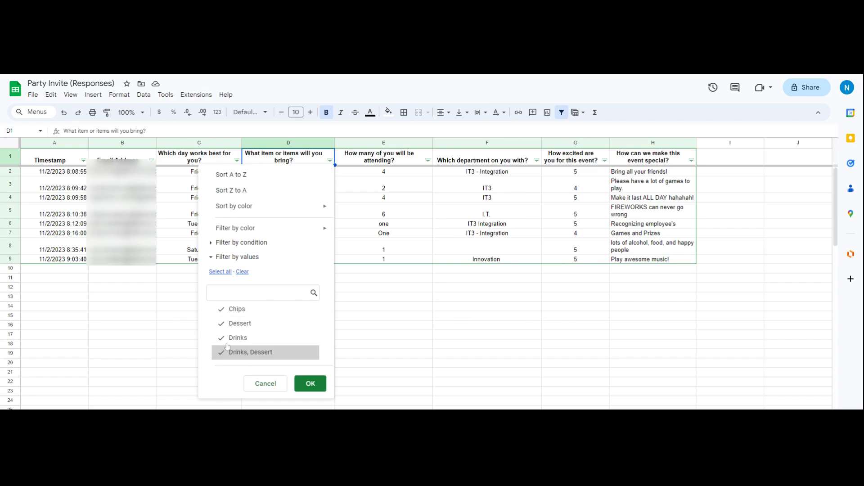
left_click(220, 309)
left_click(225, 342)
left_click(311, 384)
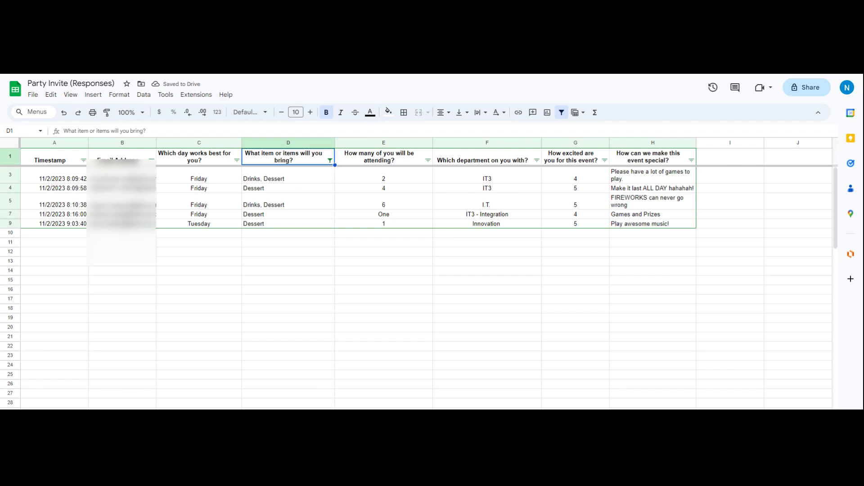
key("ctrl+z")
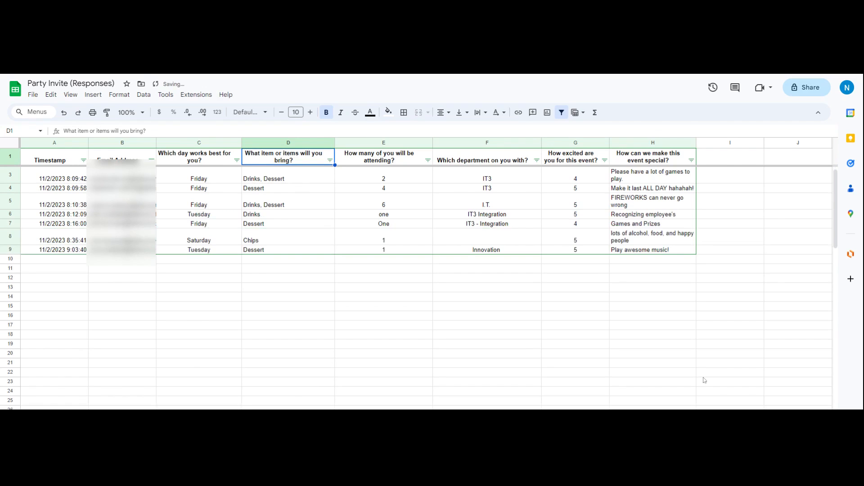
Step: Filter the department column to exclude Innovation, IT3, IT3 - Integration and IT3 Integration
left_click(536, 160)
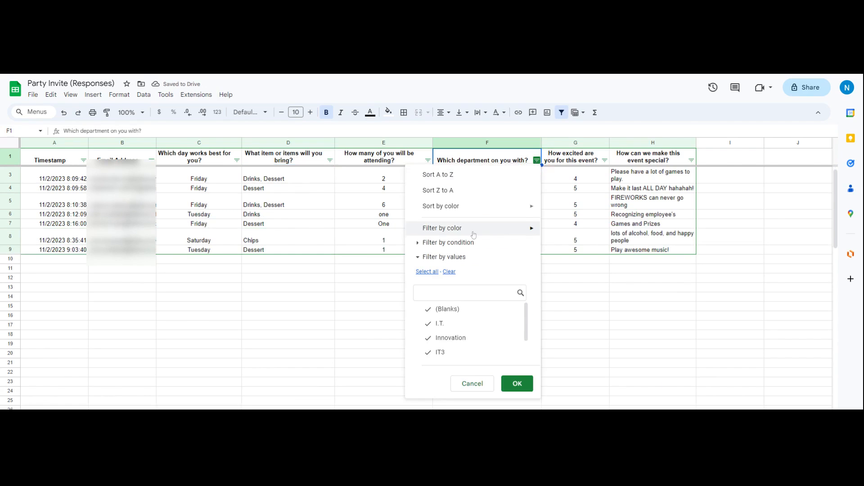
scroll(495, 323, "down", 1)
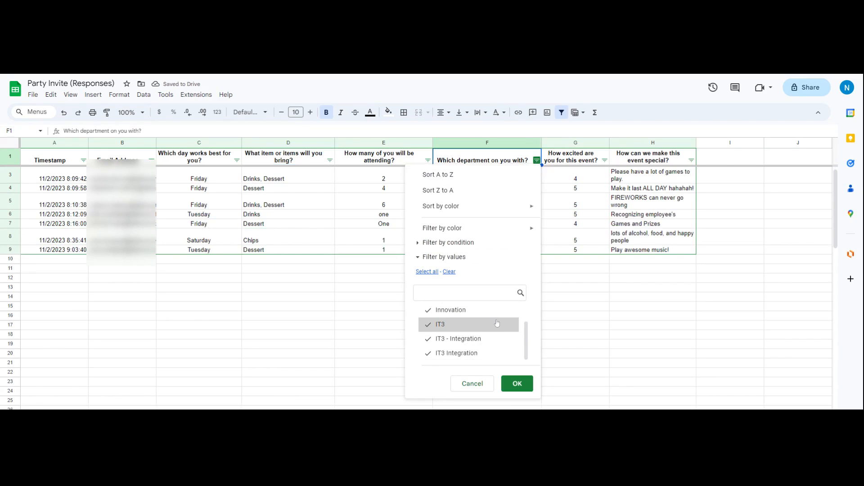
left_click(428, 343)
left_click(427, 326)
left_click(427, 313)
left_click(427, 325)
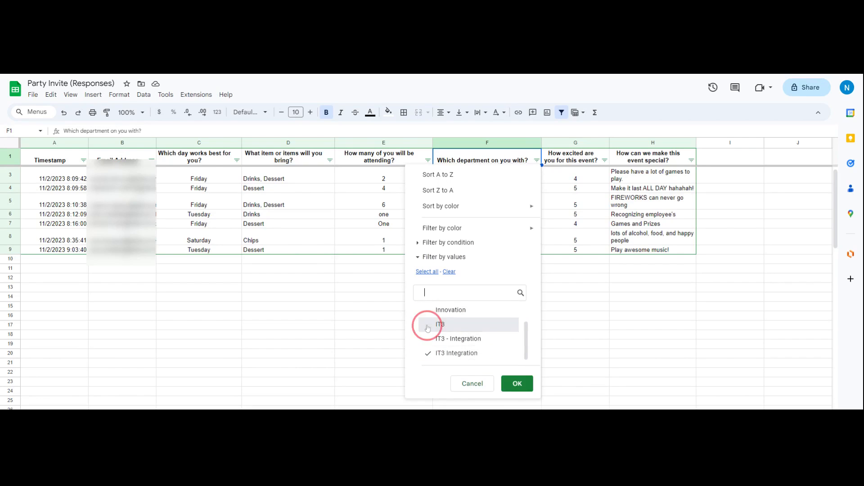
left_click(427, 353)
scroll(427, 333, "up", 1)
left_click(517, 383)
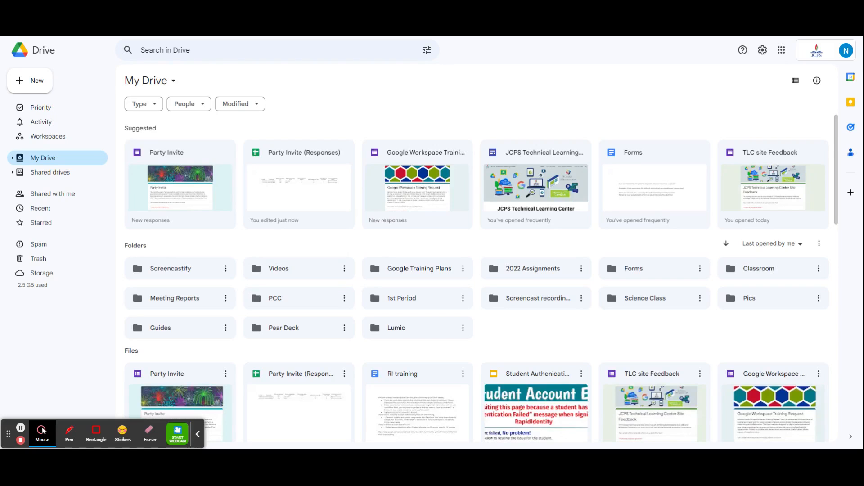
Step: Open the Party Invite (Responses) spreadsheet from Drive and copy its sharing link
left_click(334, 167)
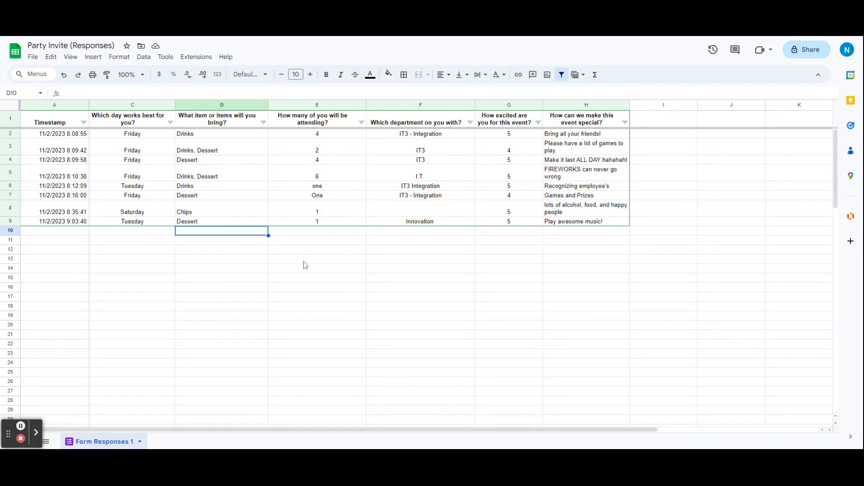
left_click(816, 50)
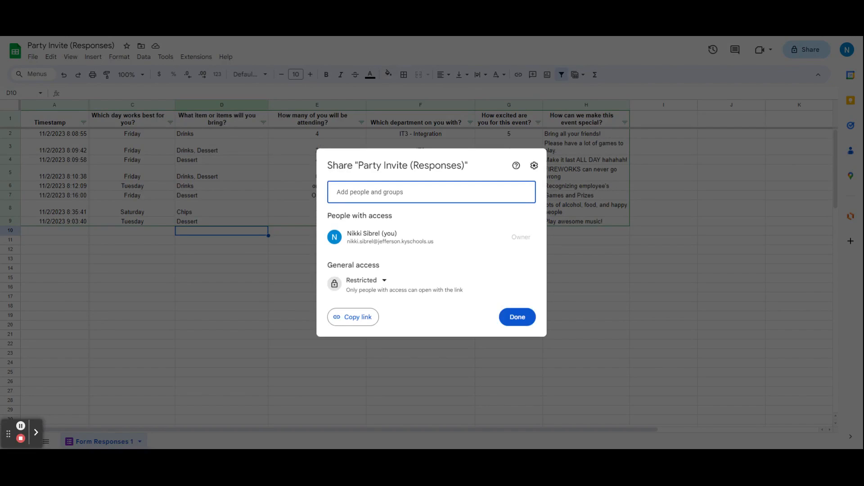
left_click(365, 323)
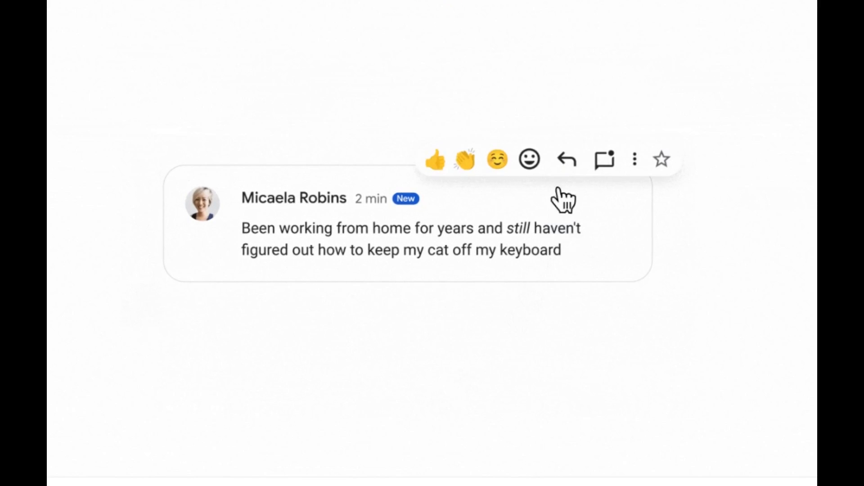
left_click(560, 172)
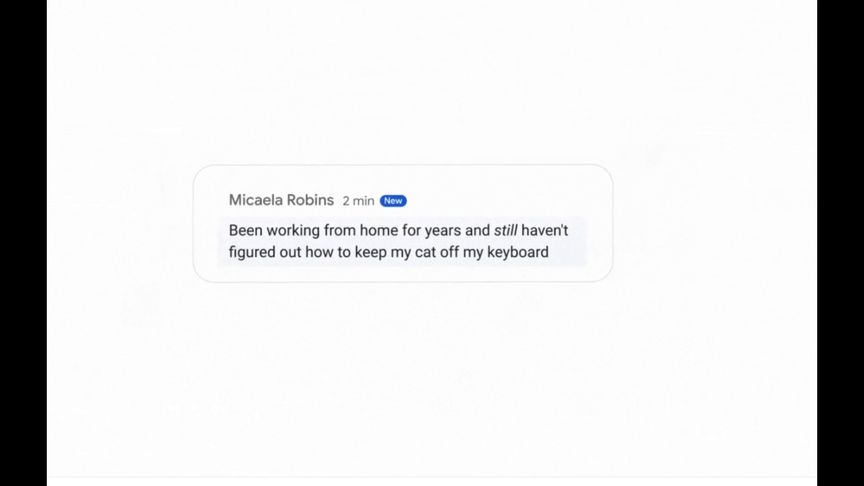
type("@Mi")
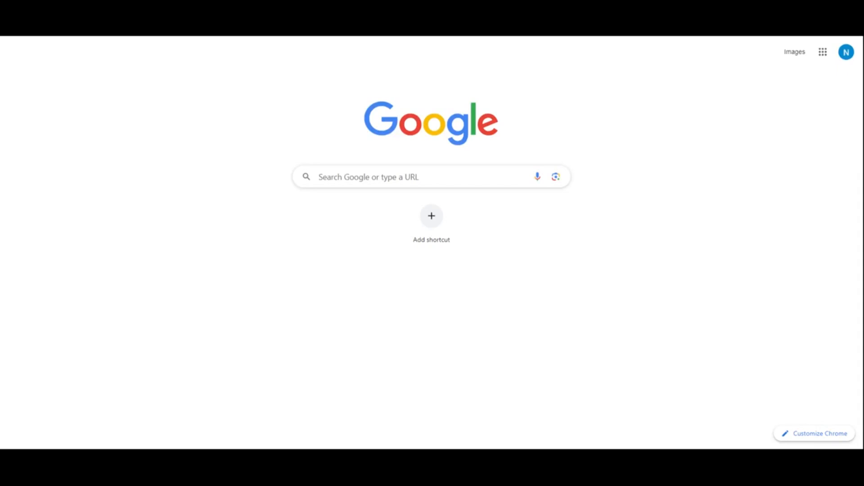
Step: Switch to Google Chat from the Google home page and dismiss the desktop app suggestion
left_click(823, 53)
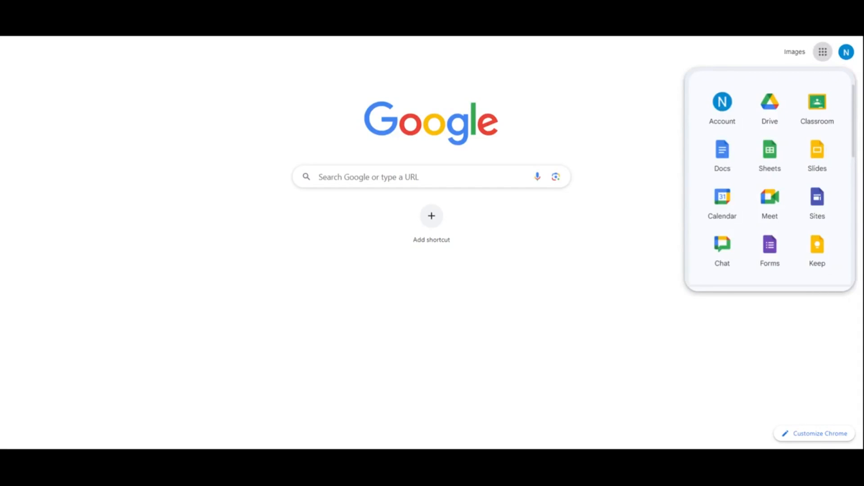
left_click(722, 243)
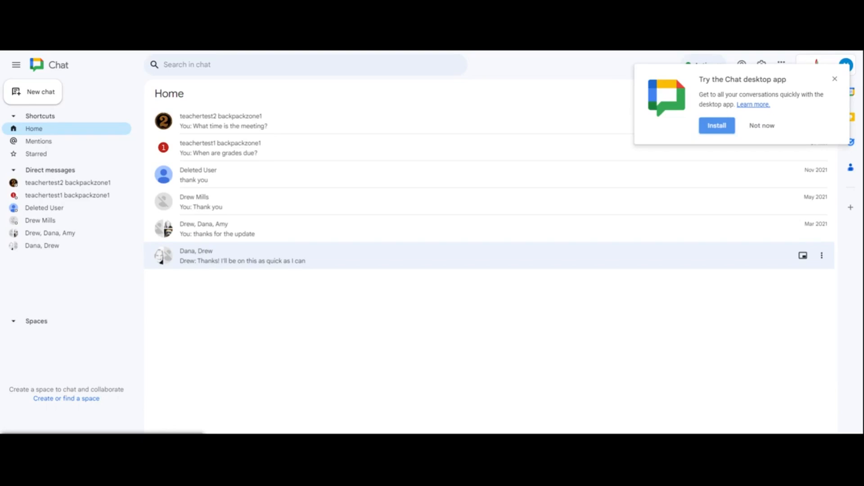
left_click(835, 79)
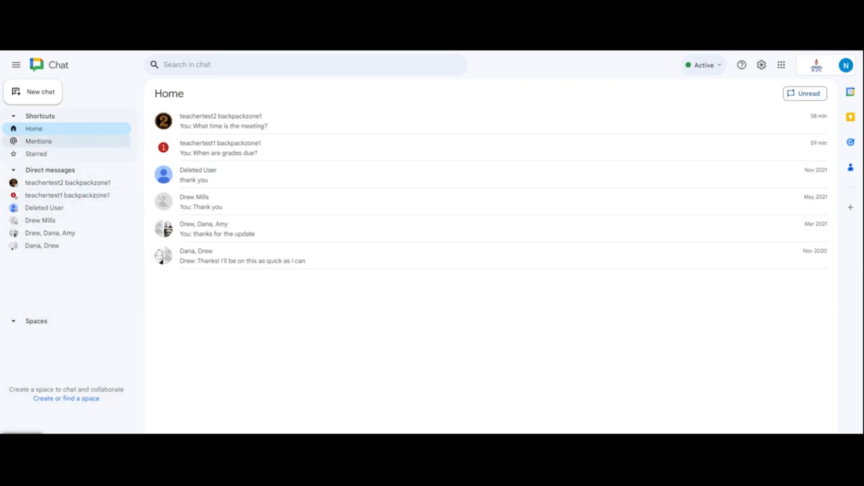
Step: Start a chat with a test teacher account and send "hey thanks for meeting with me today but I have one quick question"
left_click(46, 92)
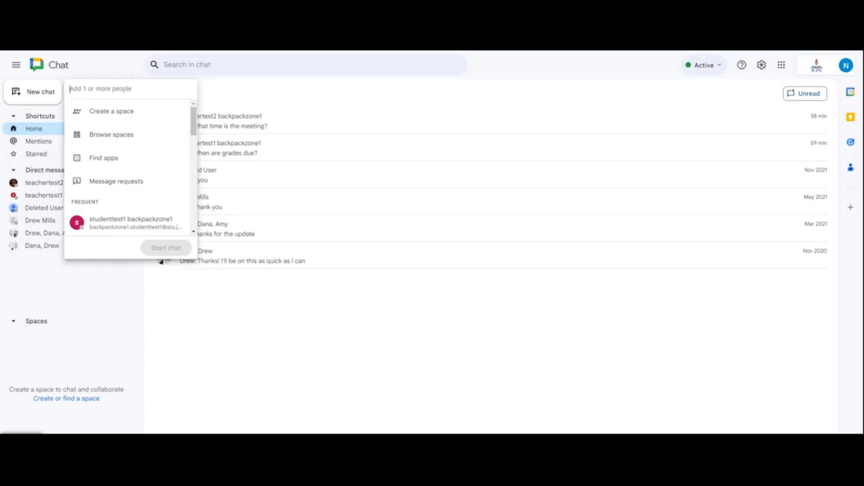
type("teacher")
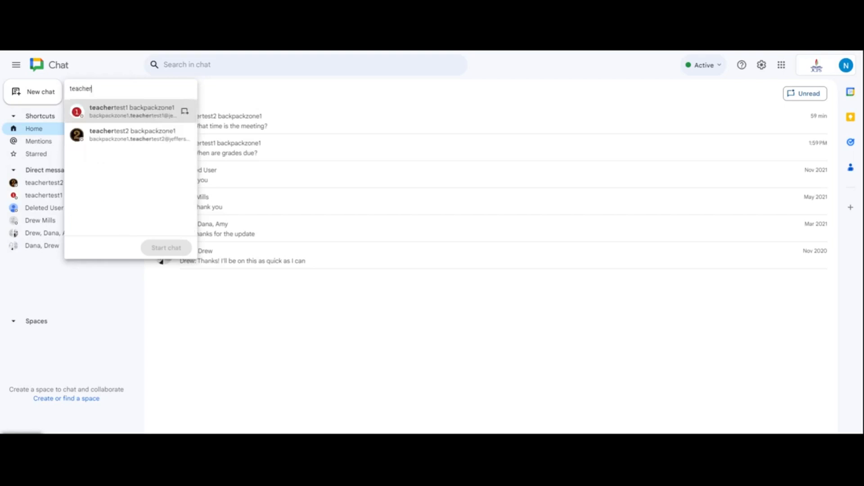
left_click(108, 227)
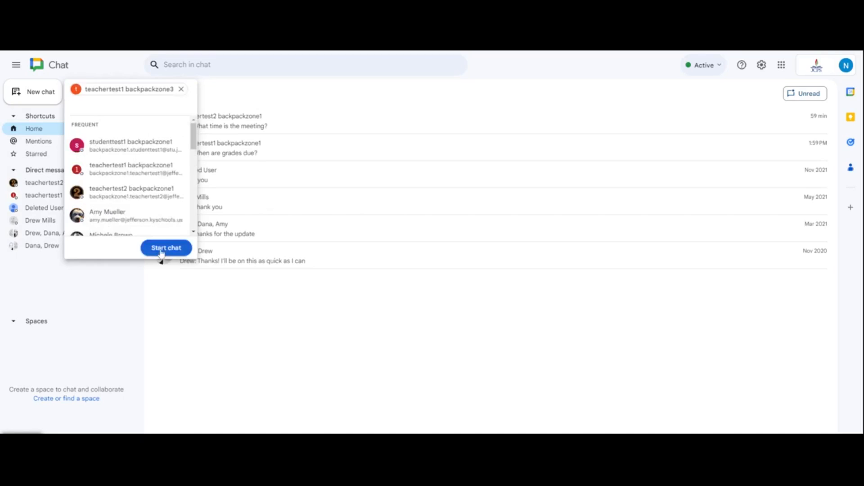
left_click(164, 248)
type("hey thanks for meeting with me today but I have one quick question")
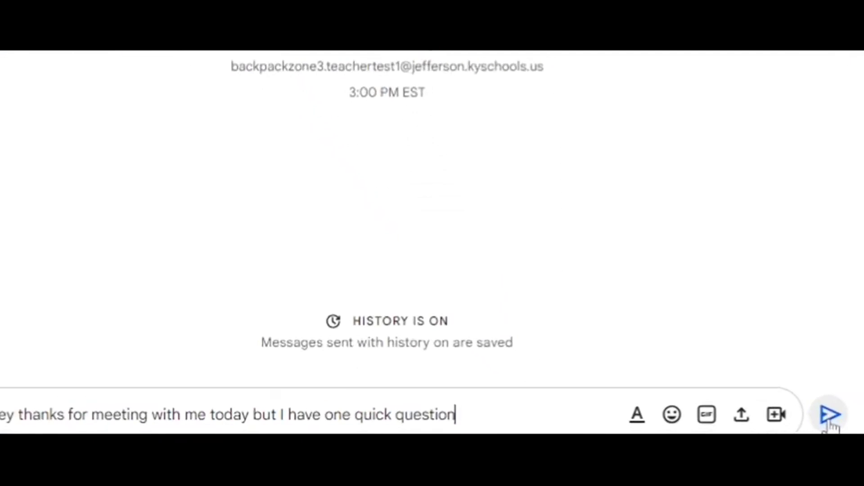
left_click(830, 419)
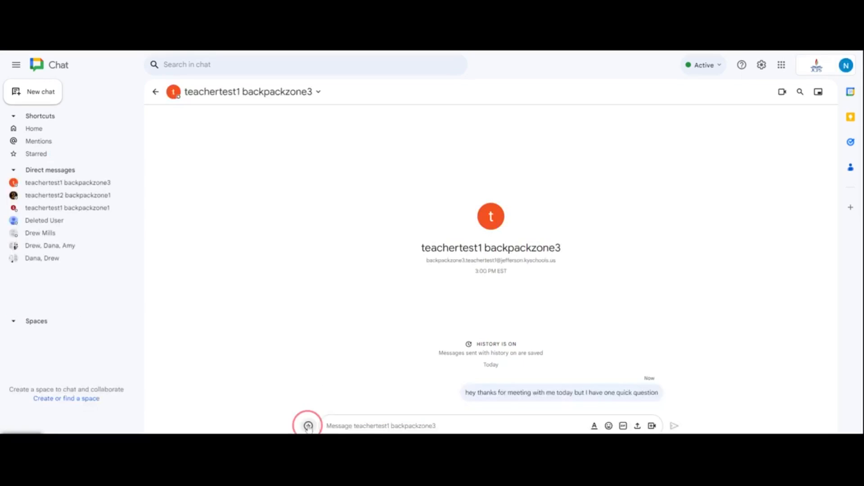
Step: Attach the Backpack Troubleshooting Checklist document from My Drive to the conversation and send it
left_click(308, 426)
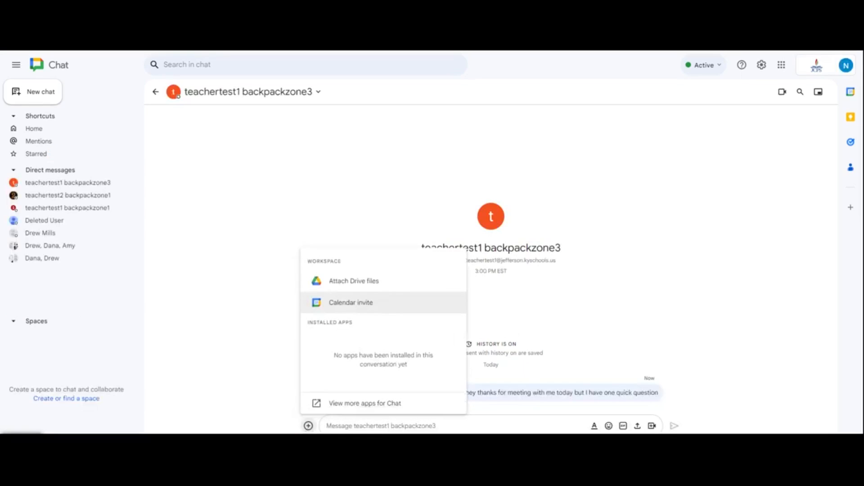
left_click(357, 292)
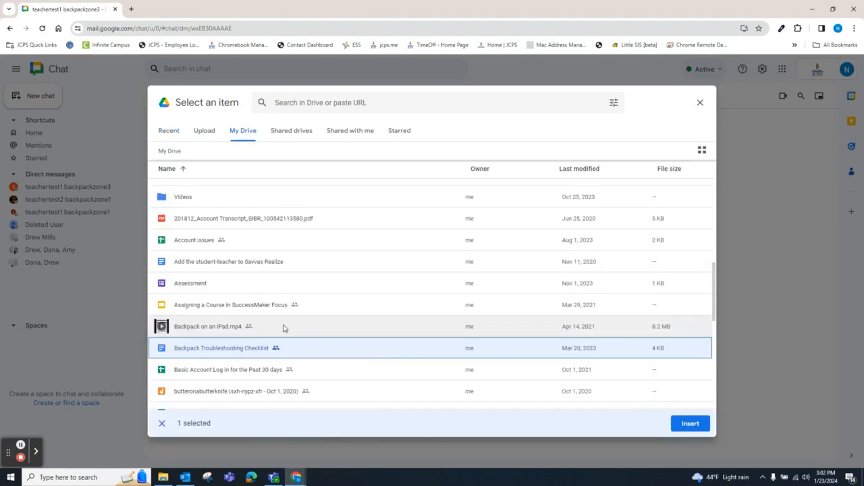
left_click(690, 423)
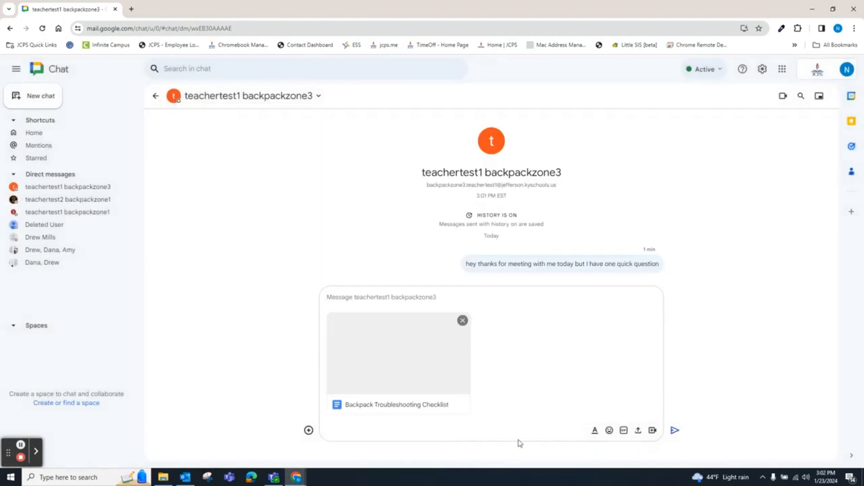
left_click(674, 431)
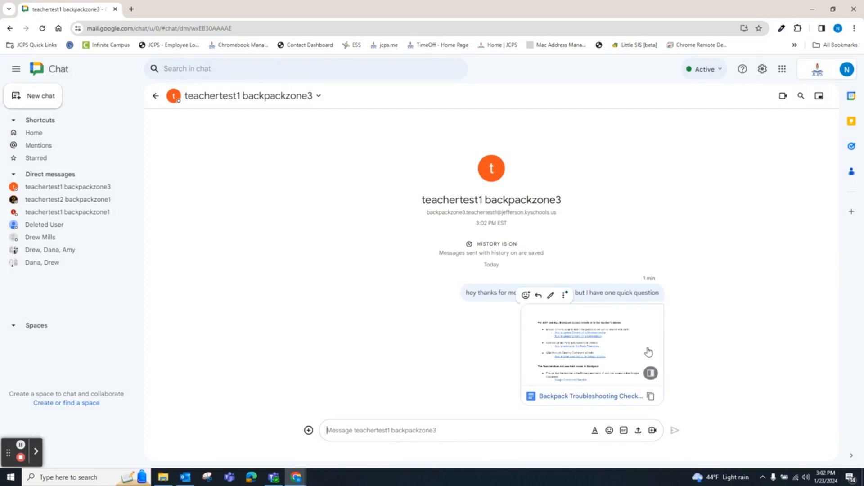
Step: Send a hyperlink in the conversation with the text "Technical Learning Center" pointing to jcps.me/TLC
left_click(595, 430)
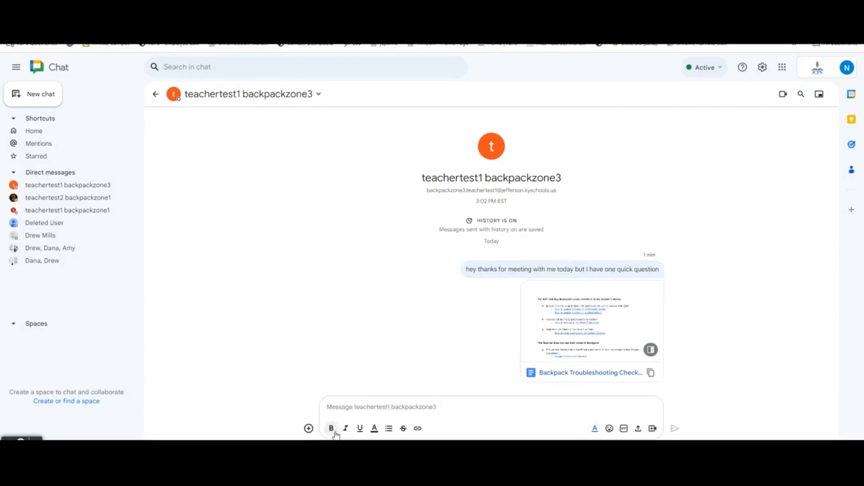
left_click(418, 428)
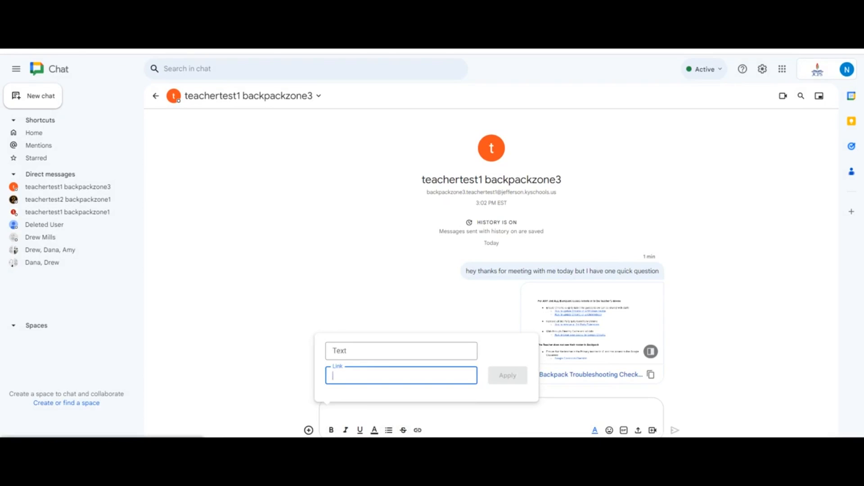
type("jcps.me/TLC")
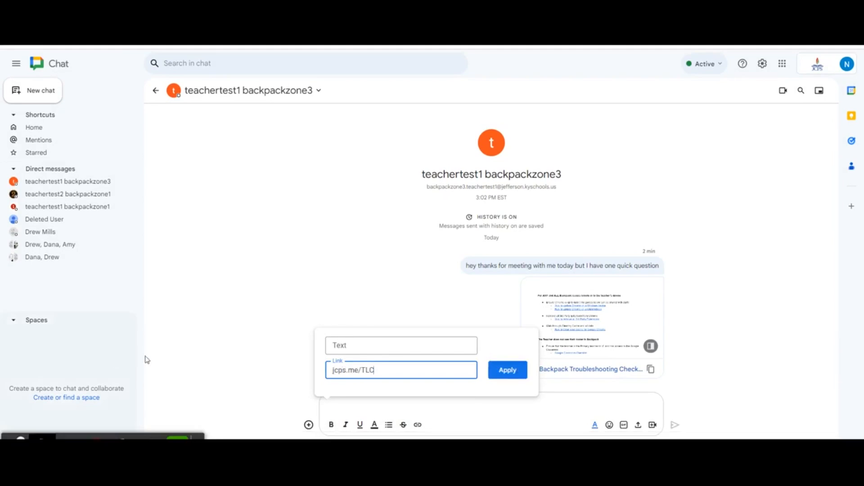
left_click(345, 344)
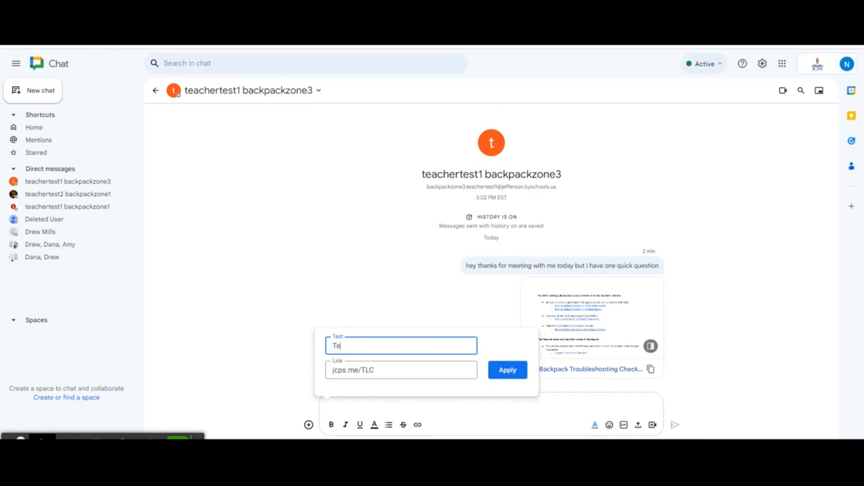
type("chnical Learning Center")
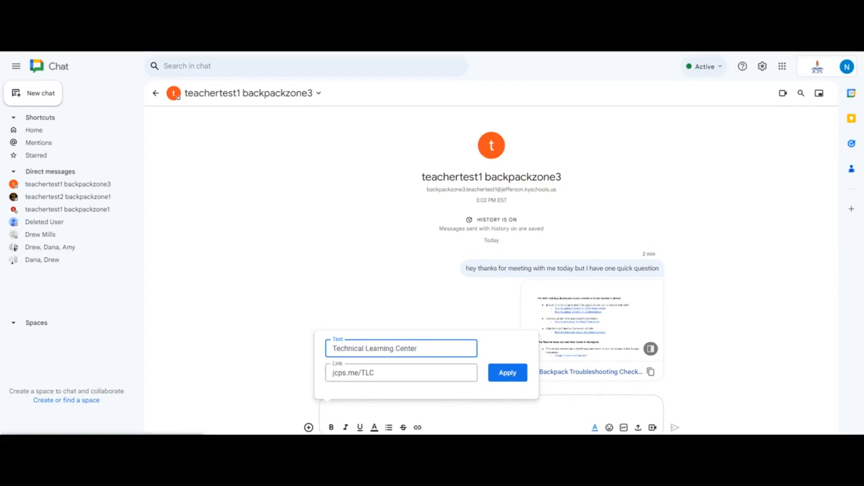
left_click(506, 372)
key("Return")
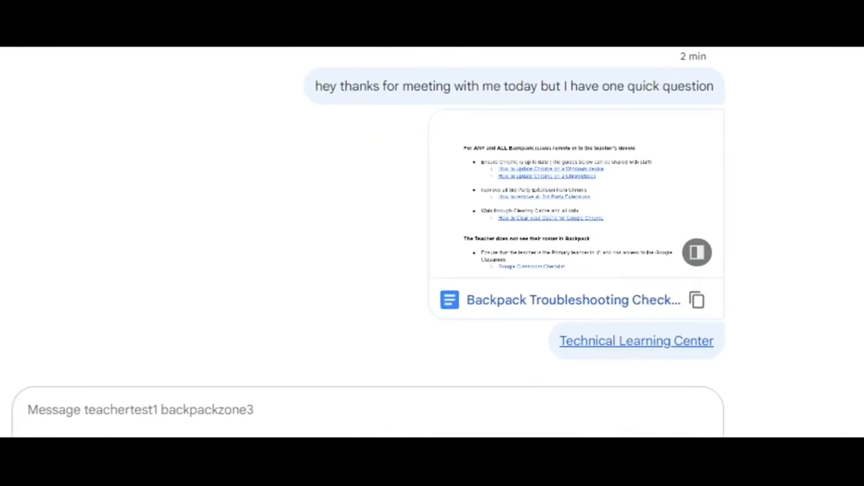
Step: Browse the available emojis, then send a Google Meet video meeting in the conversation with the message "hey lets meet"
left_click(609, 443)
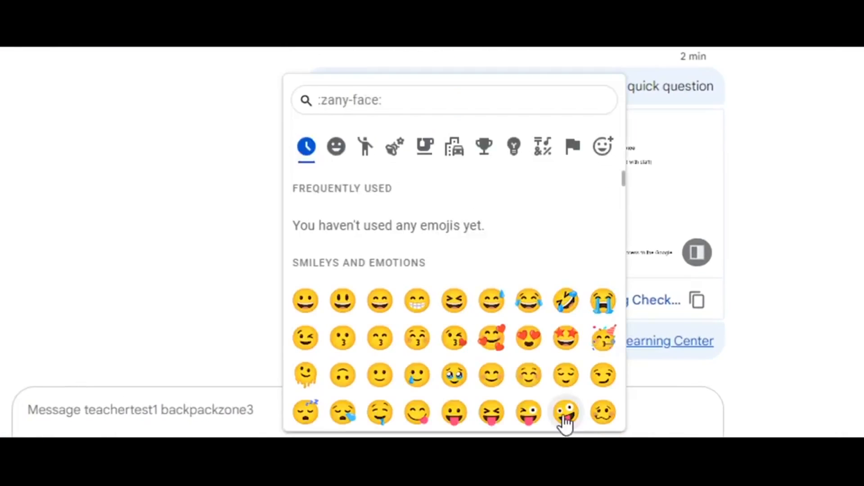
left_click(120, 399)
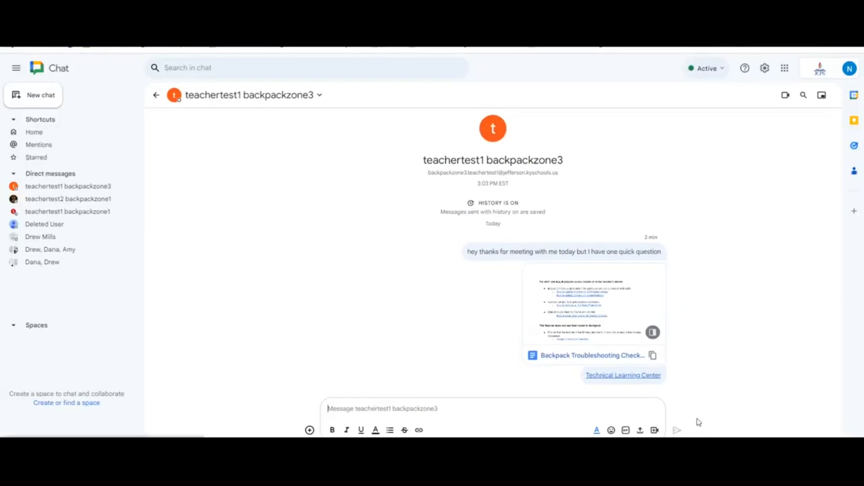
left_click(652, 433)
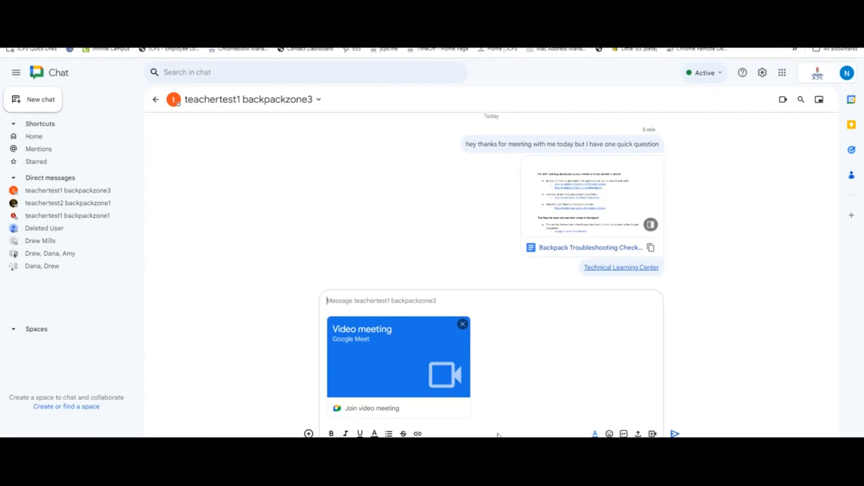
type("hey lets meet")
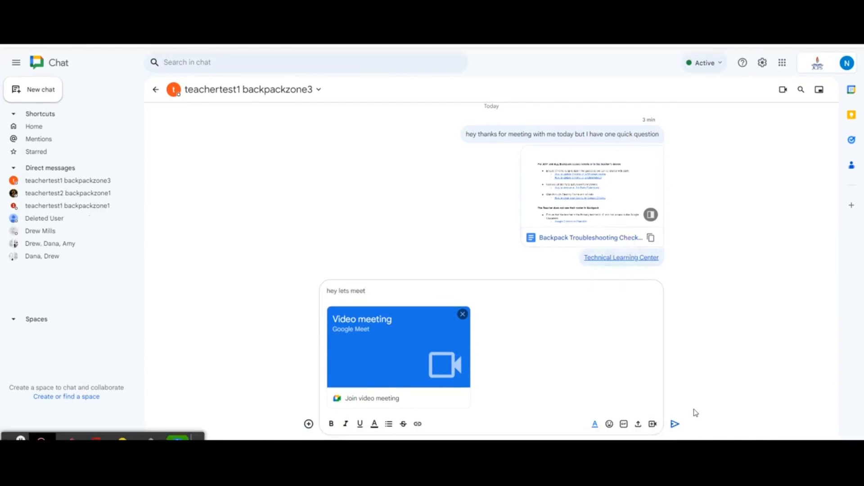
left_click(675, 424)
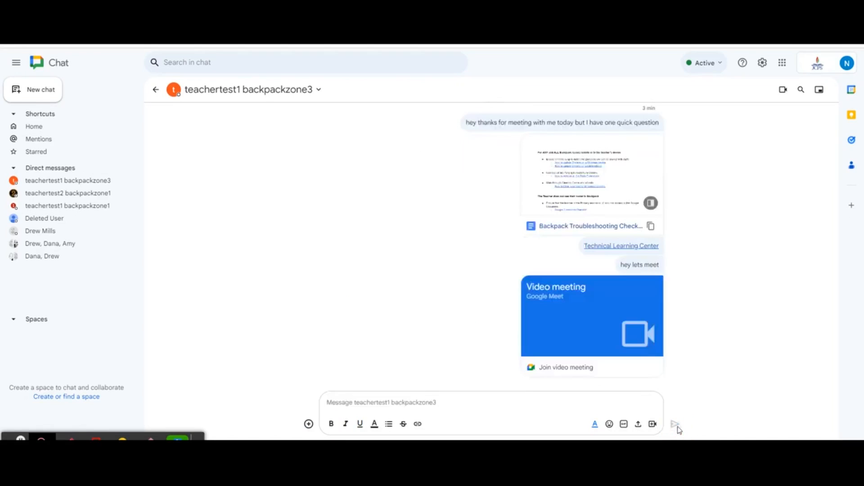
left_click(570, 339)
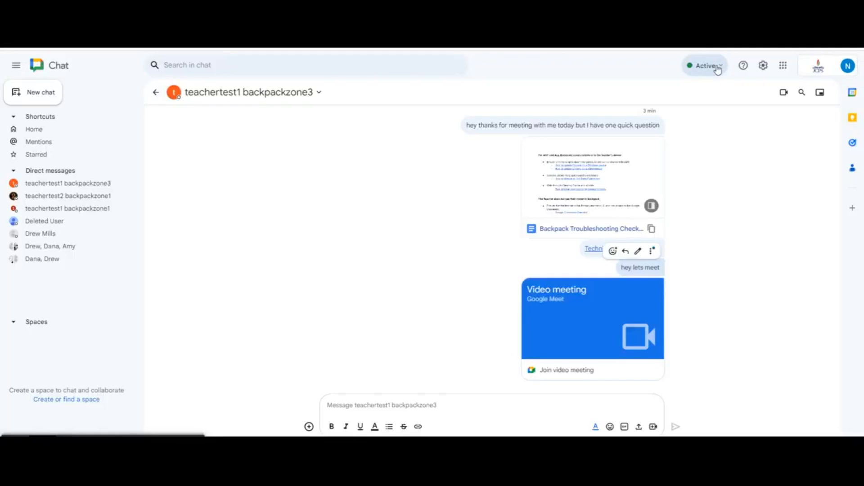
Step: Open the editor for adding a personal chat status
left_click(718, 68)
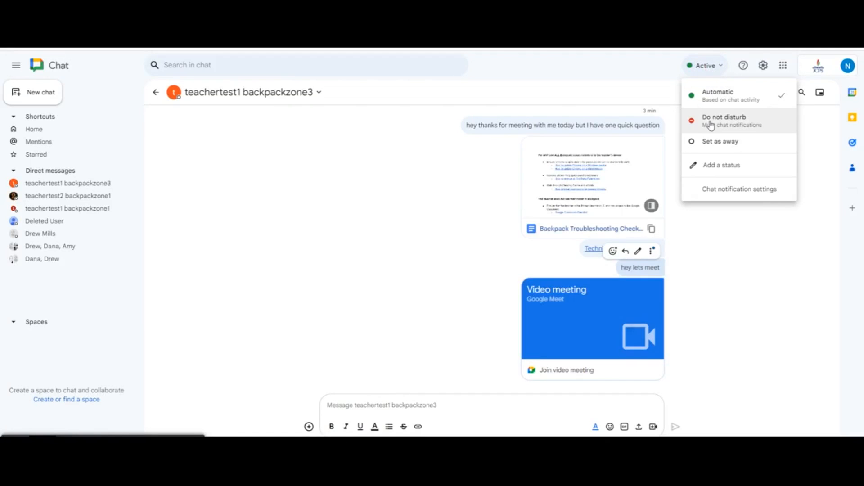
left_click(715, 171)
left_click(377, 272)
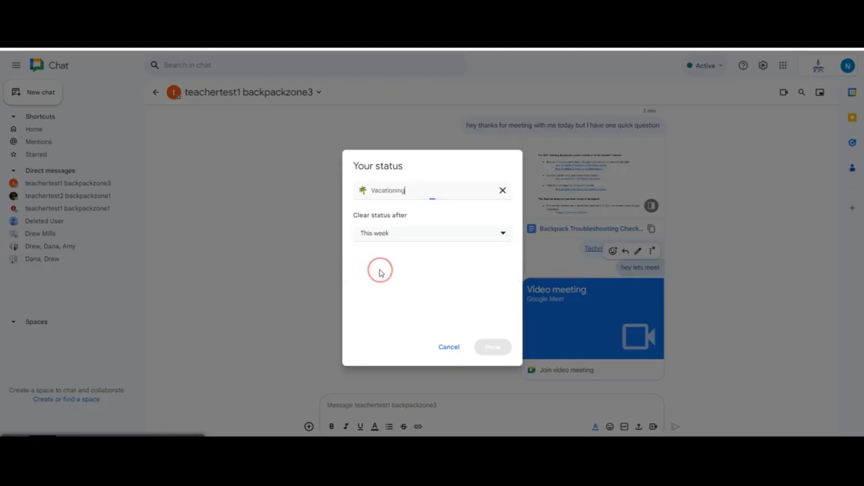
left_click(501, 233)
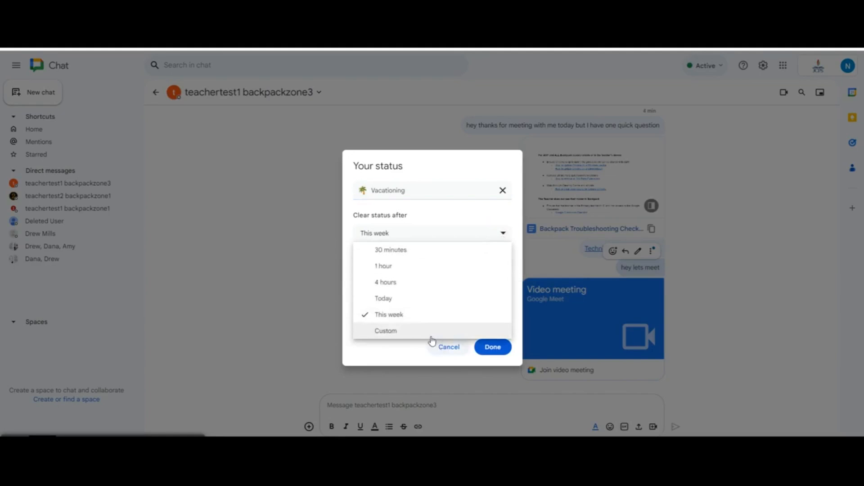
left_click(502, 190)
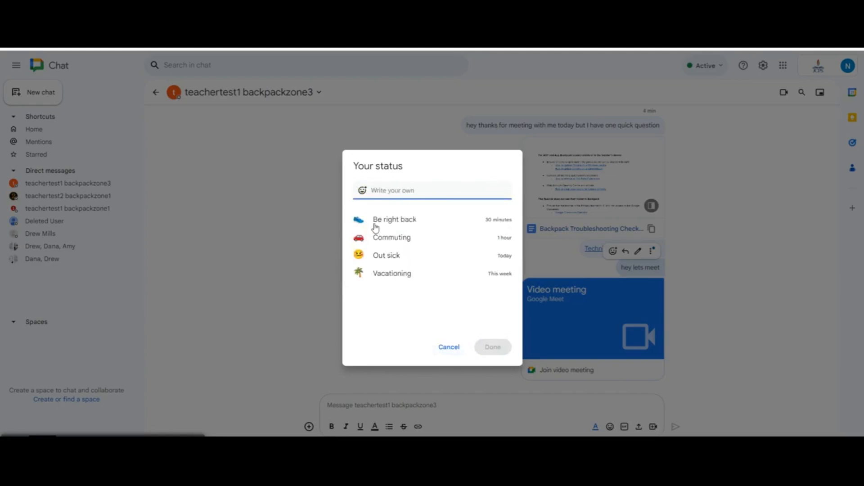
Step: Write a custom status reading "Away from computer" with the laptop emoji
left_click(362, 189)
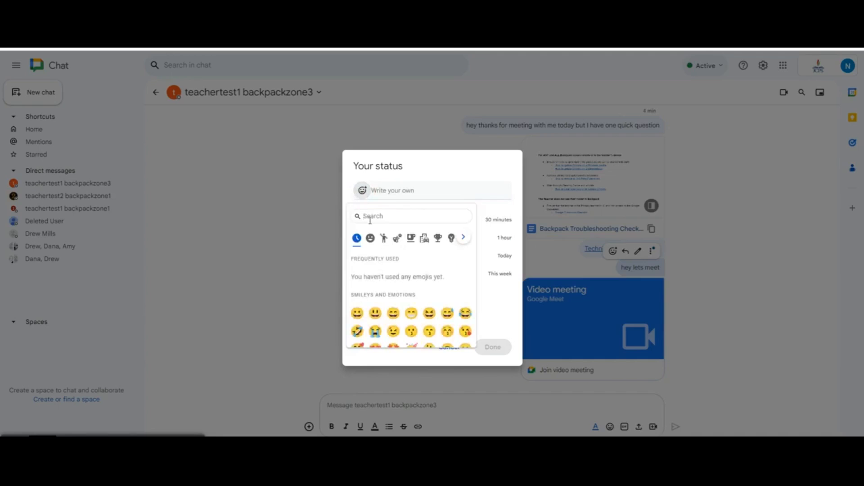
left_click(370, 238)
left_click(450, 238)
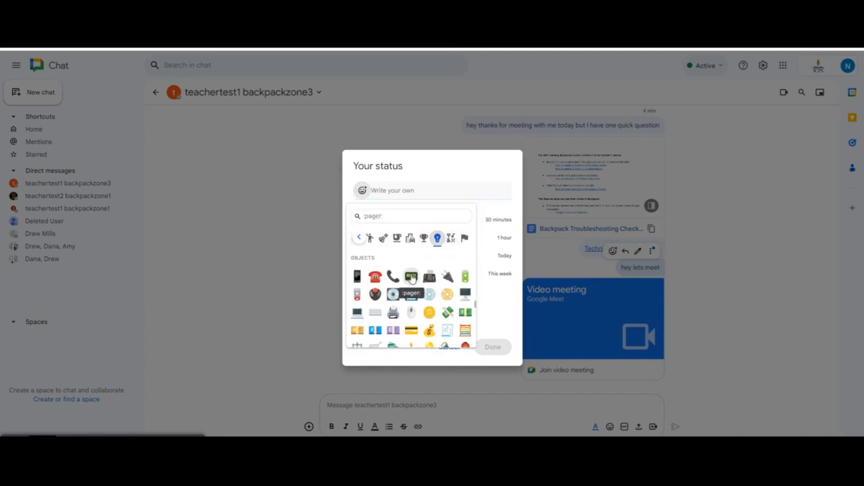
scroll(408, 284, "down", 1)
scroll(407, 288, "up", 2)
scroll(407, 288, "down", 1)
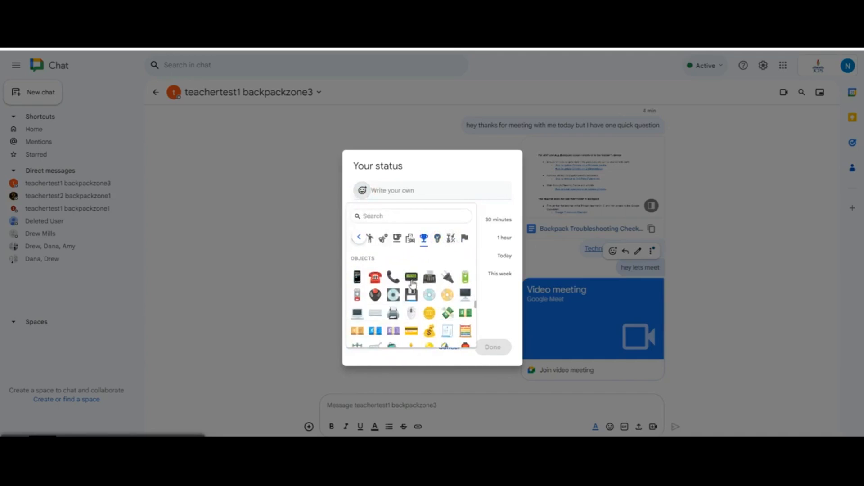
left_click(363, 317)
type("Away from comp")
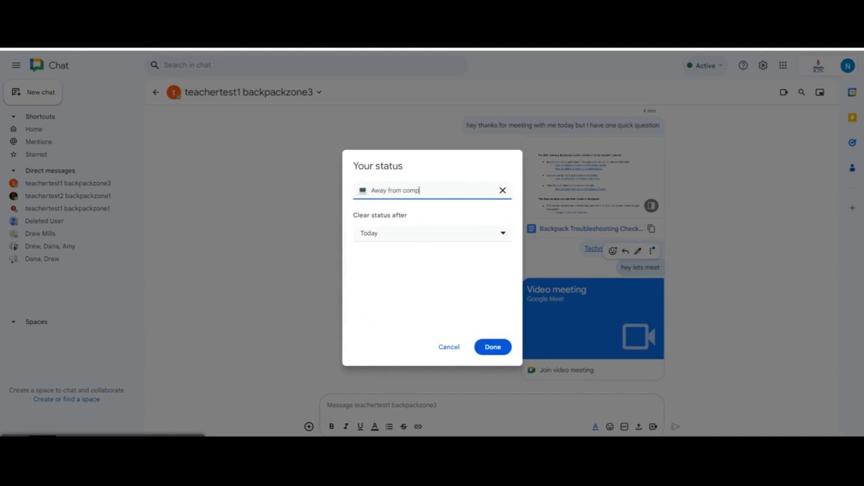
type("uter")
Step: Set the status to clear at a custom time, Jan 25, 2024 at 4:00 PM, and save it
left_click(397, 232)
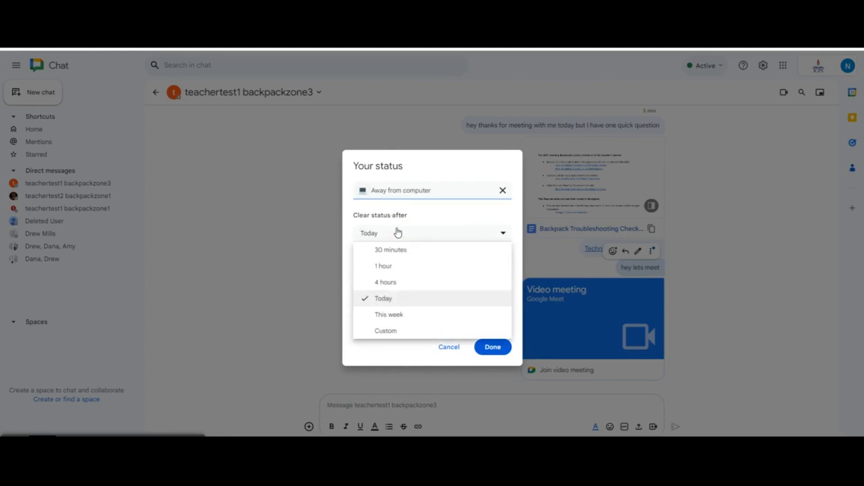
left_click(378, 301)
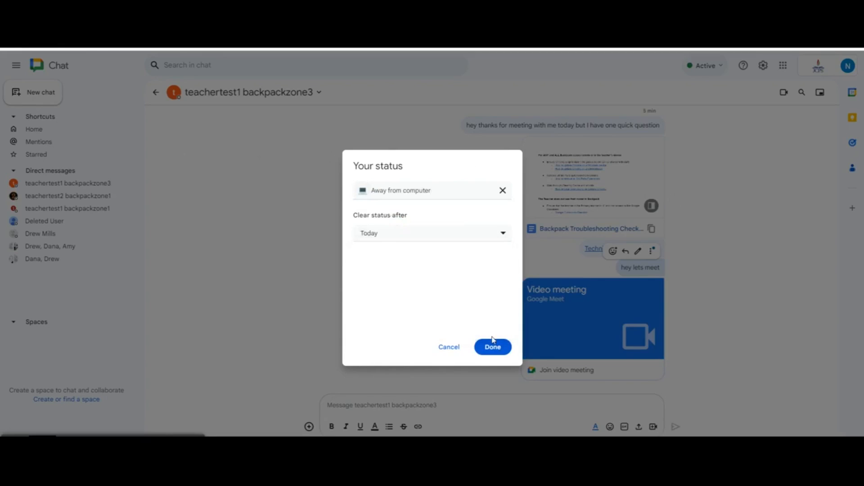
left_click(499, 232)
left_click(390, 331)
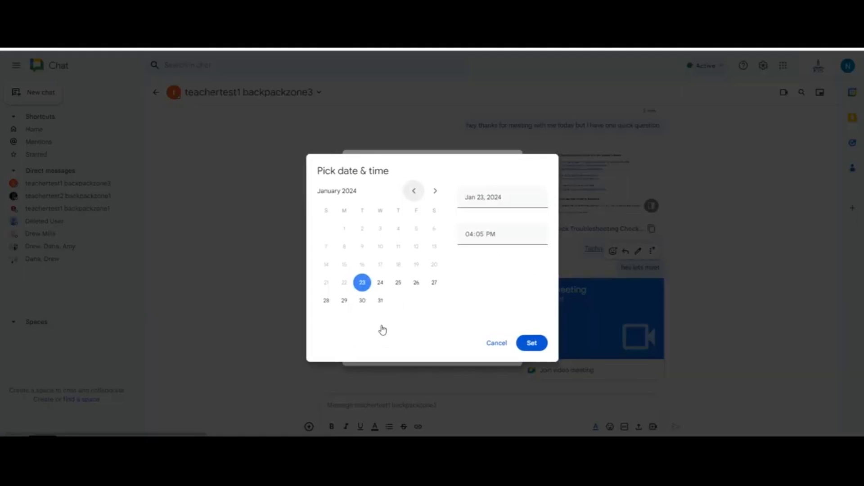
left_click(397, 283)
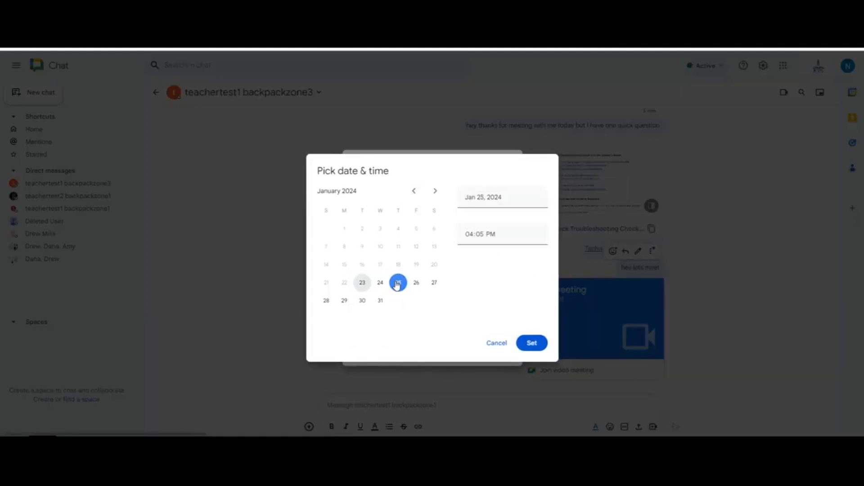
left_click(480, 234)
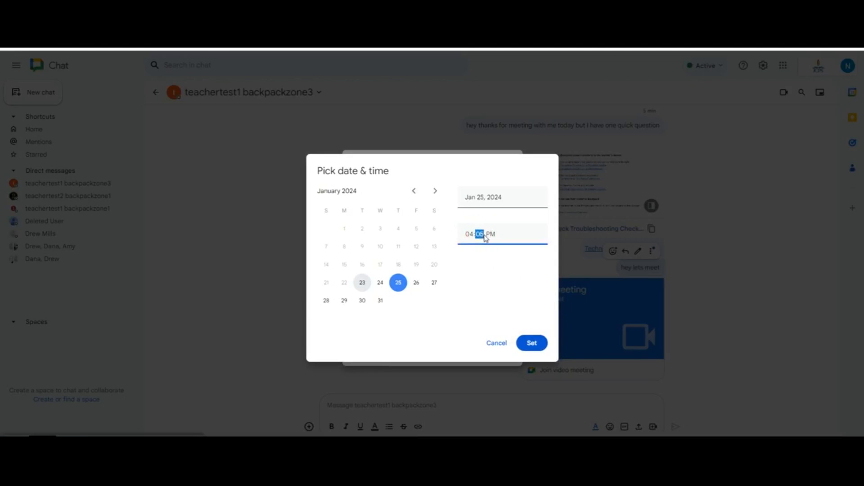
type("00")
left_click(528, 346)
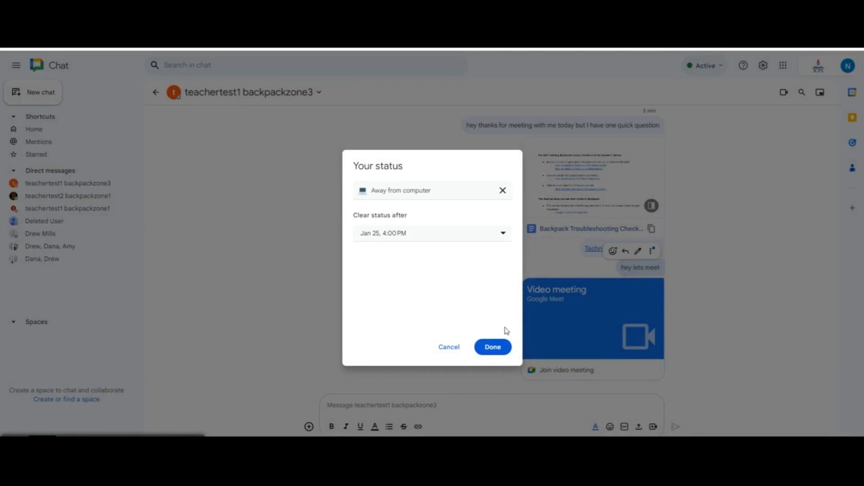
left_click(493, 348)
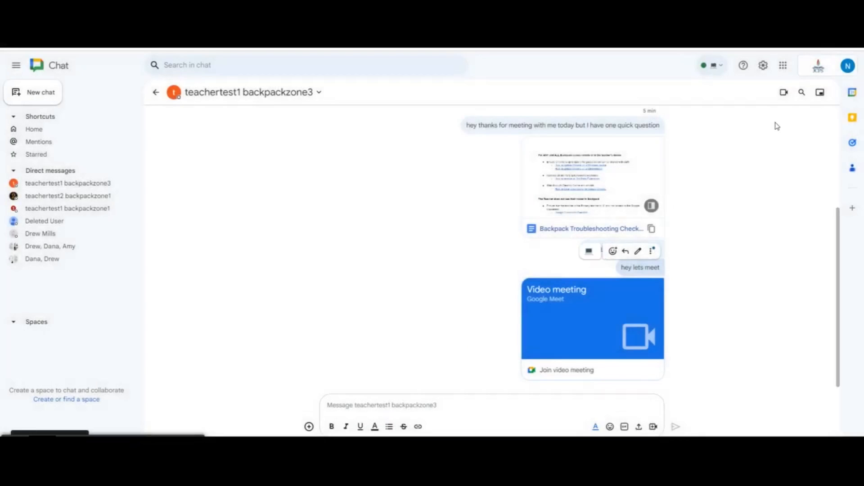
Step: Review the chat notification settings, from desktop notifications and do not disturb schedules to autocorrect, and close them
left_click(714, 68)
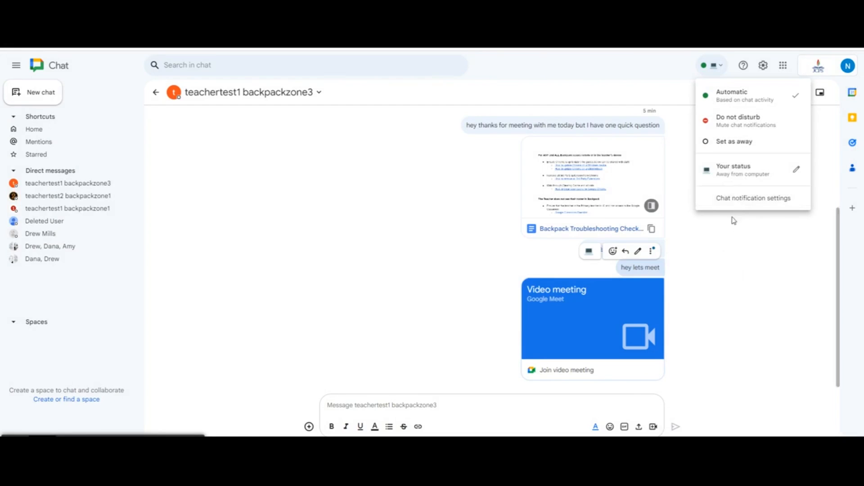
left_click(739, 204)
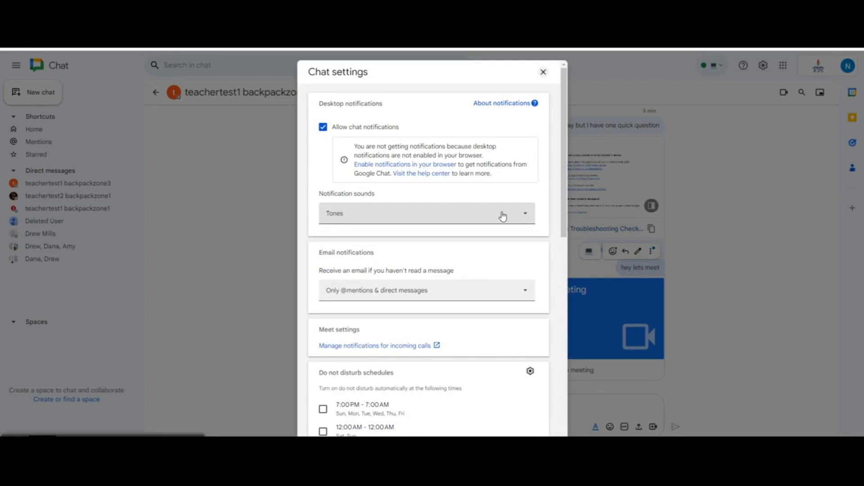
scroll(503, 216, "down", 4)
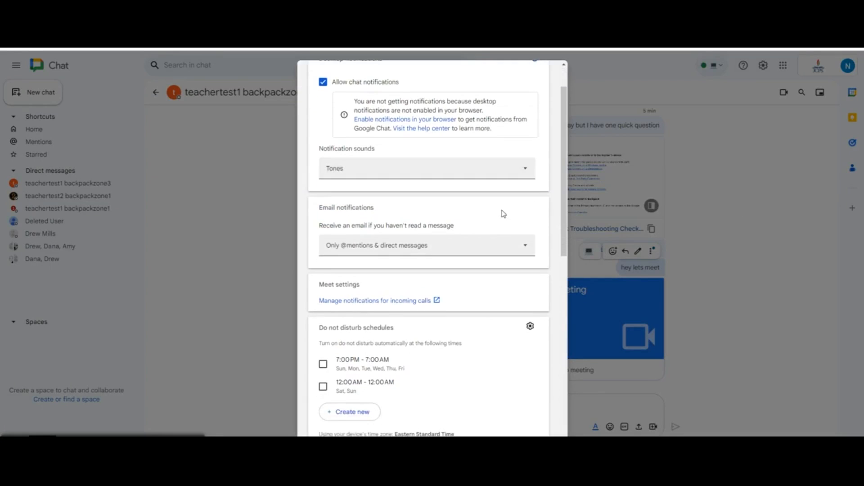
scroll(504, 216, "down", 2)
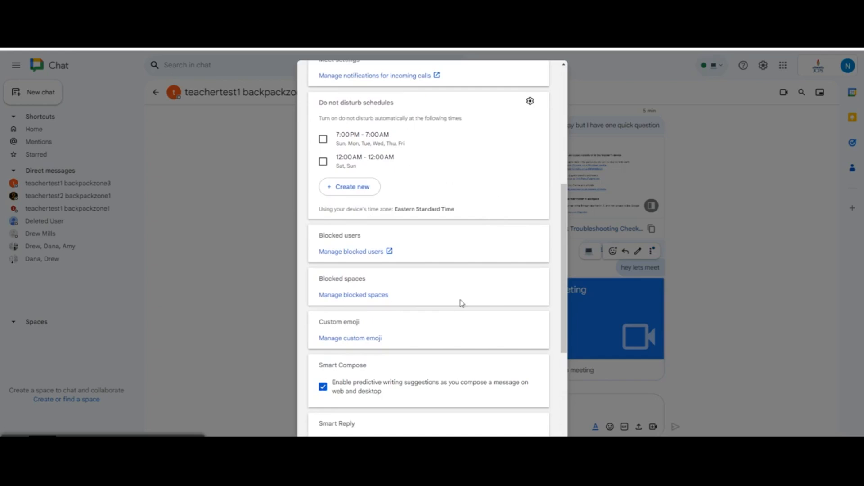
scroll(470, 248, "down", 2)
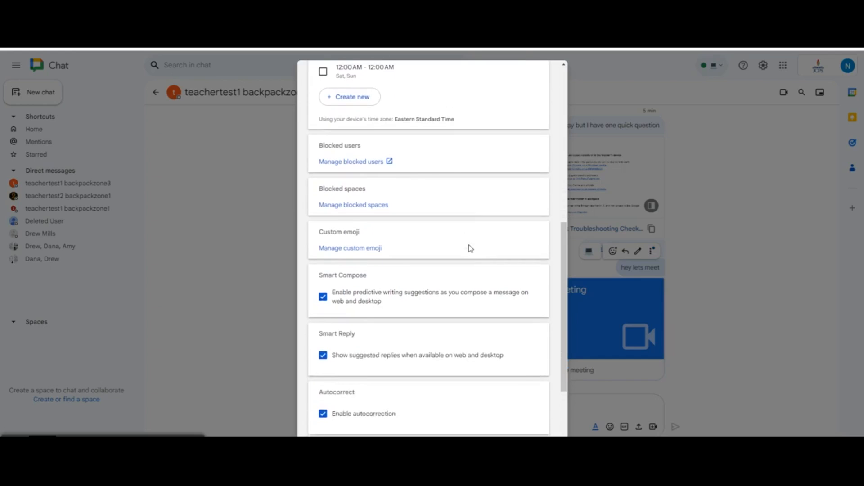
scroll(470, 249, "up", 8)
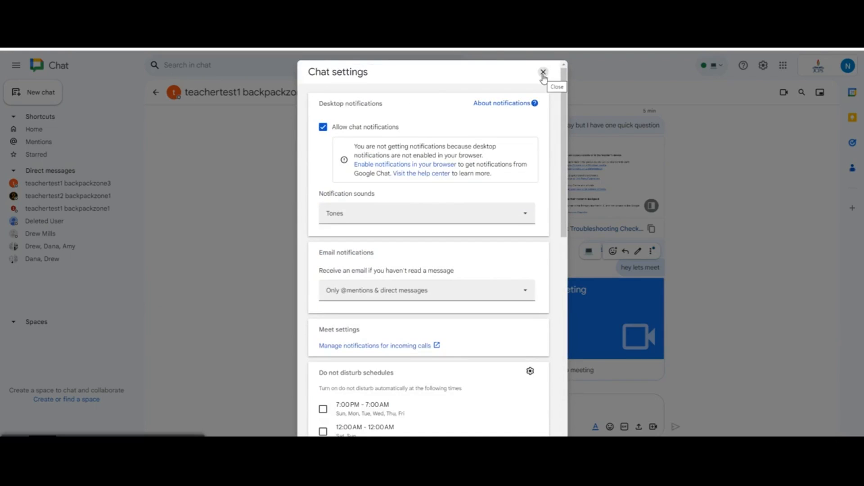
left_click(543, 72)
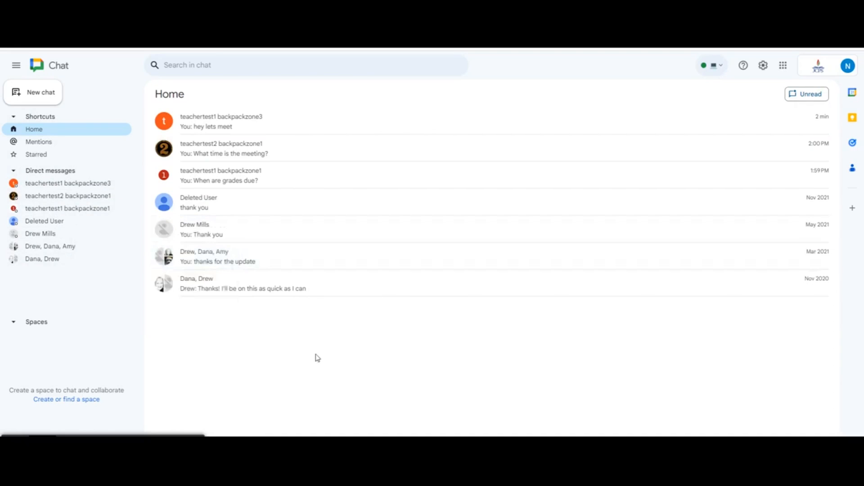
Step: Search the chat conversations for "meeting"
left_click(188, 66)
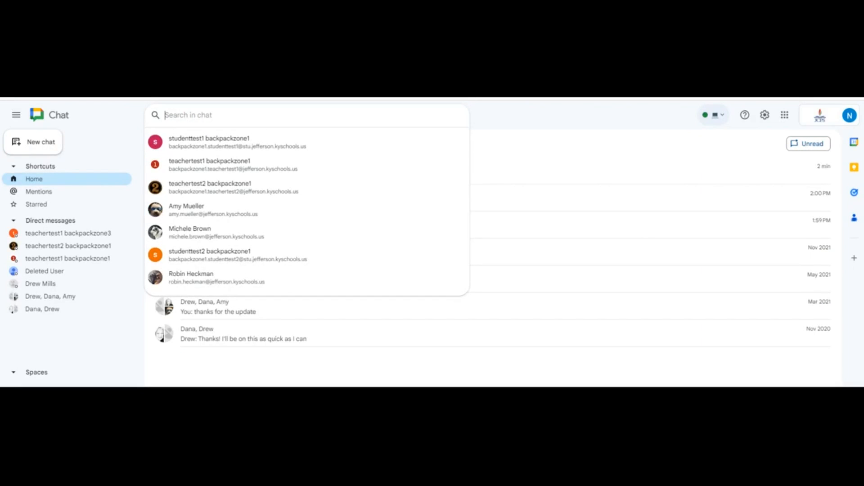
type("meeting")
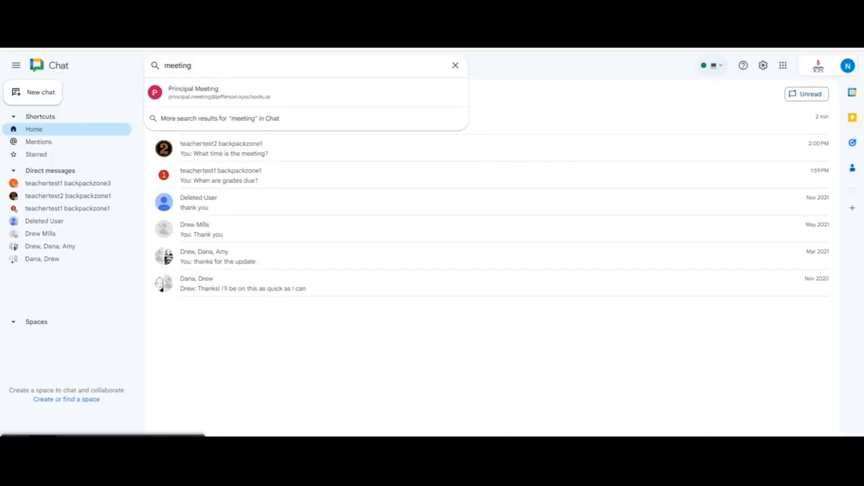
key("Return")
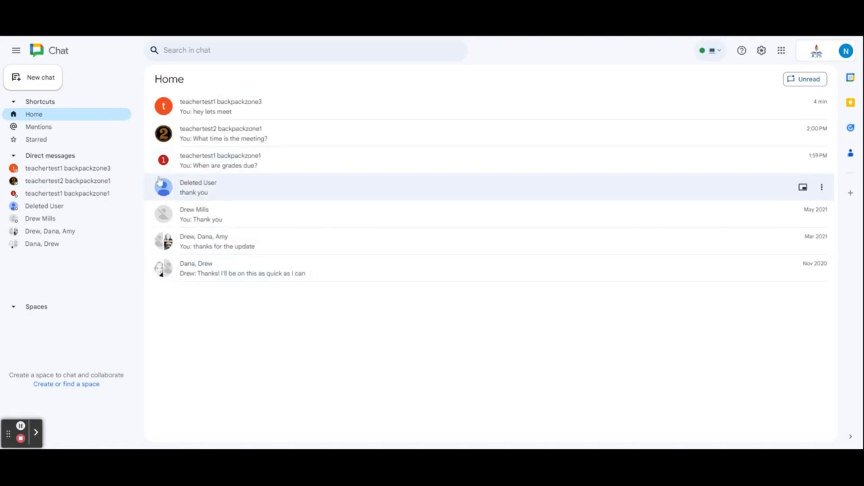
Step: Start a new space named "Front office space" and add the backpackzone3 and backpackzone1 teachertest1 accounts as members
left_click(37, 76)
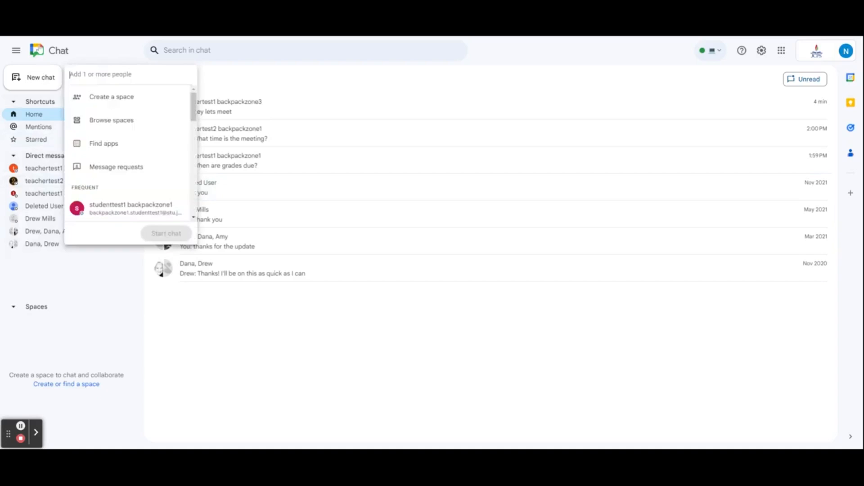
left_click(119, 103)
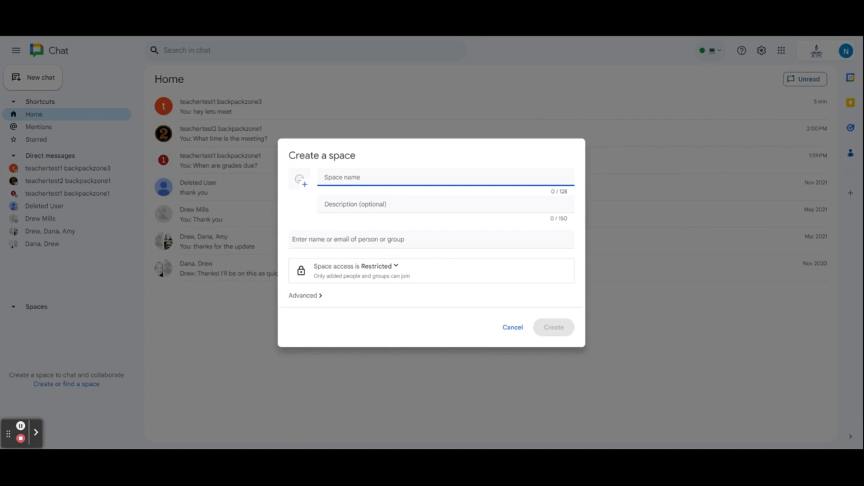
type("Front office space")
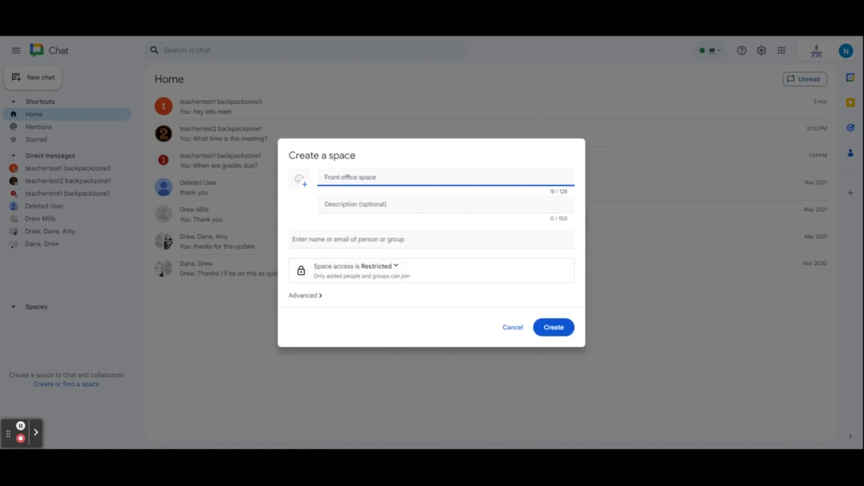
left_click(456, 240)
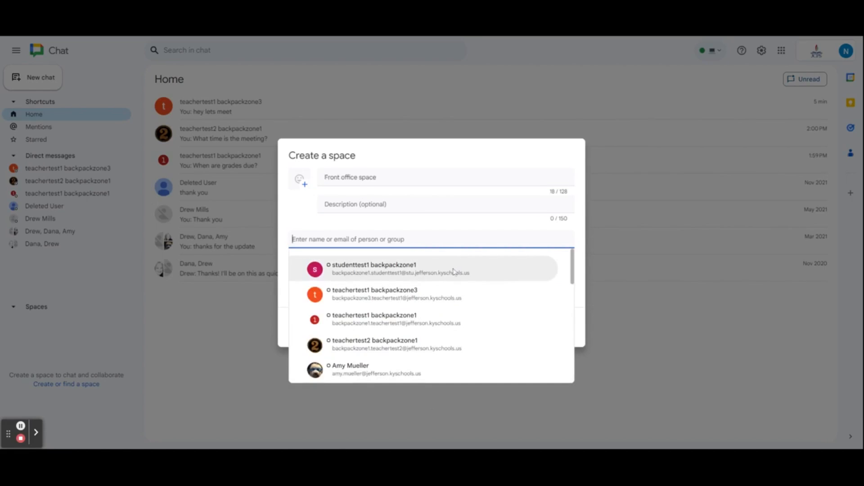
left_click(434, 297)
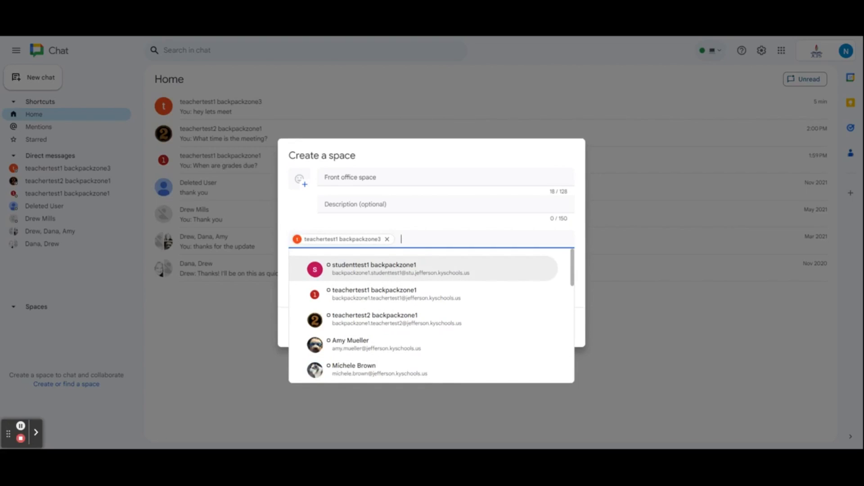
left_click(445, 293)
Step: Try opening the space's access to all of Jefferson County Public Schools, and return it to Restricted
left_click(387, 273)
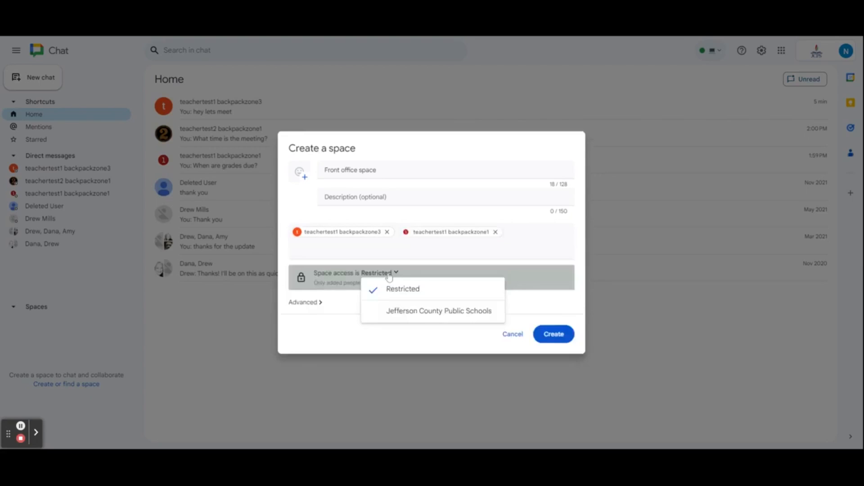
left_click(416, 310)
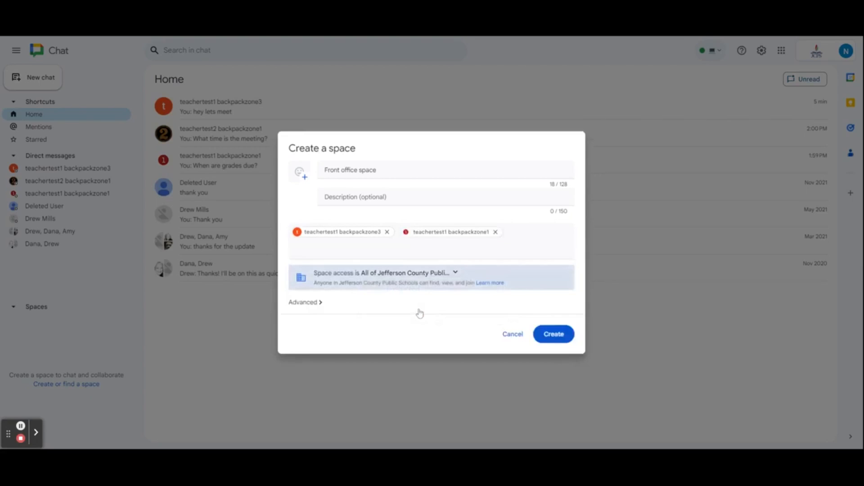
left_click(438, 279)
left_click(402, 289)
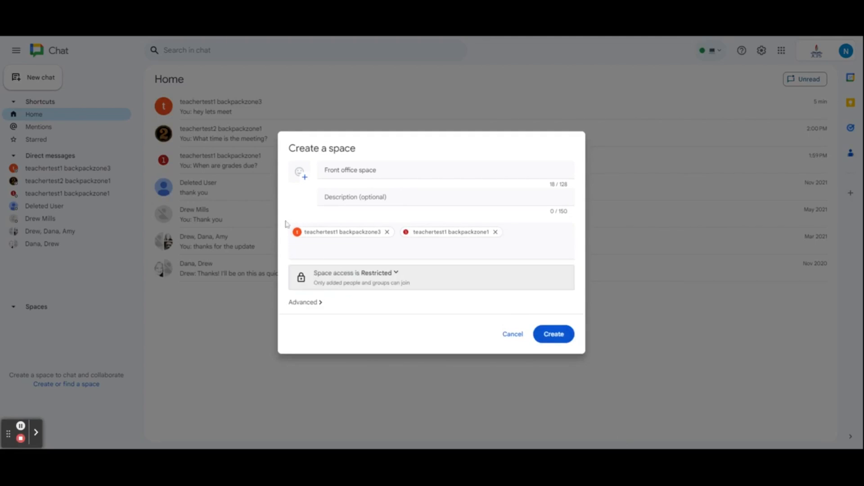
Step: Allow people outside the organization to join in the space's advanced settings, and create the space
left_click(304, 302)
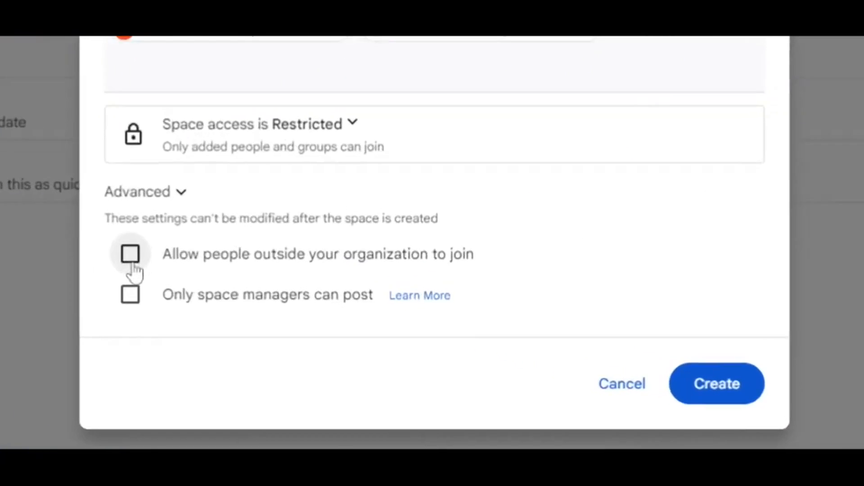
left_click(130, 261)
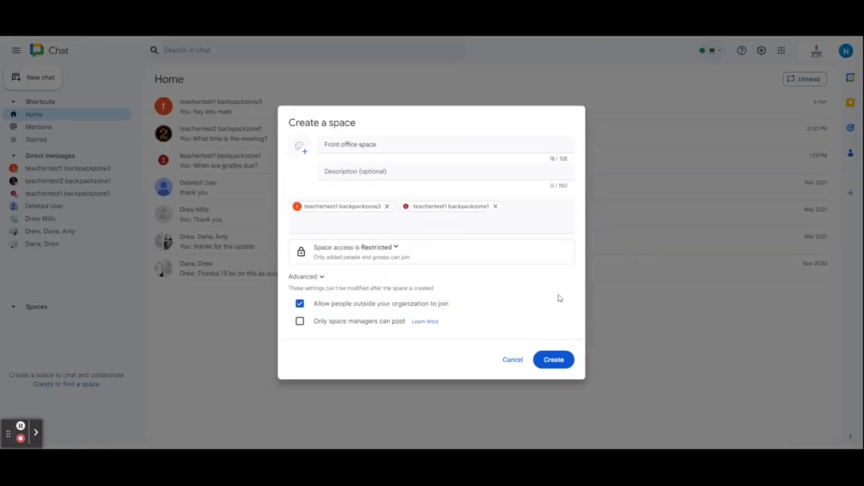
left_click(555, 358)
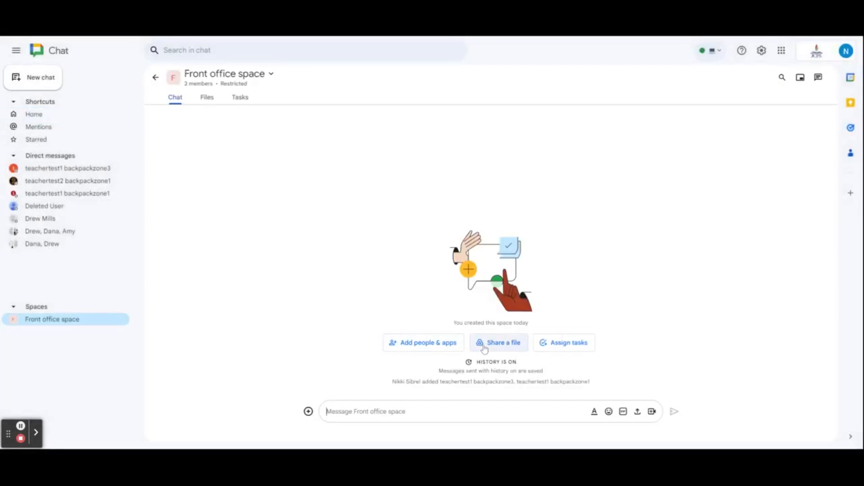
Step: Add a space task with the details "send meeting invite to staff", dated Jan 26 and assigned to the teachertest1 backpackzone1 account, and mark it complete
left_click(565, 343)
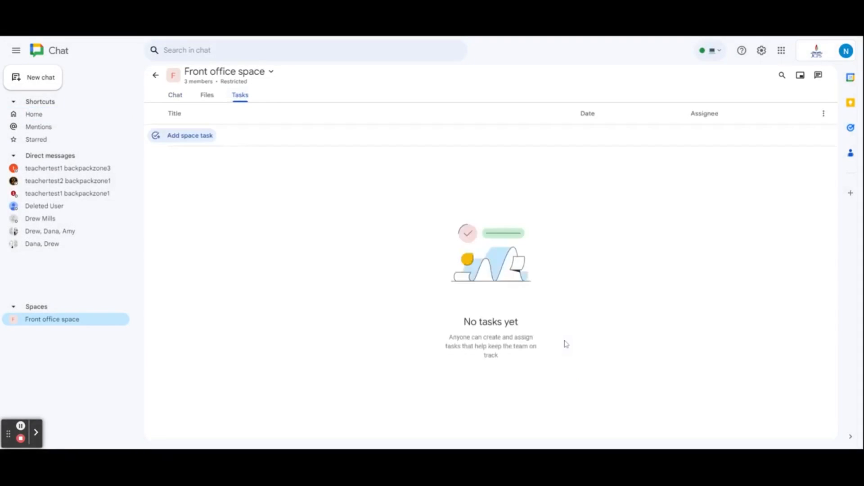
left_click(596, 162)
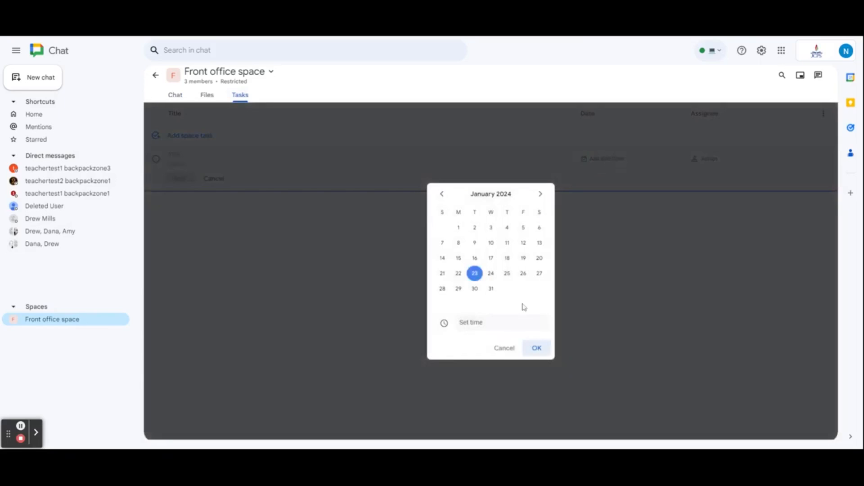
left_click(536, 347)
left_click(704, 159)
left_click(704, 198)
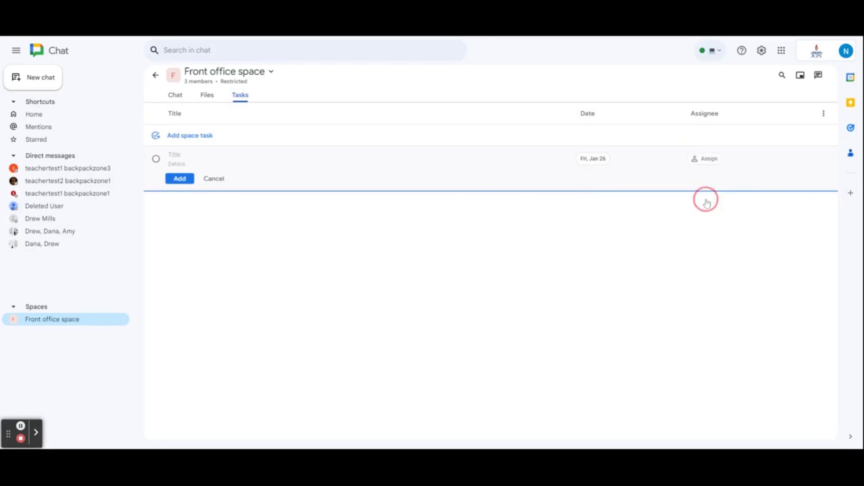
type("send meeting invite to staff")
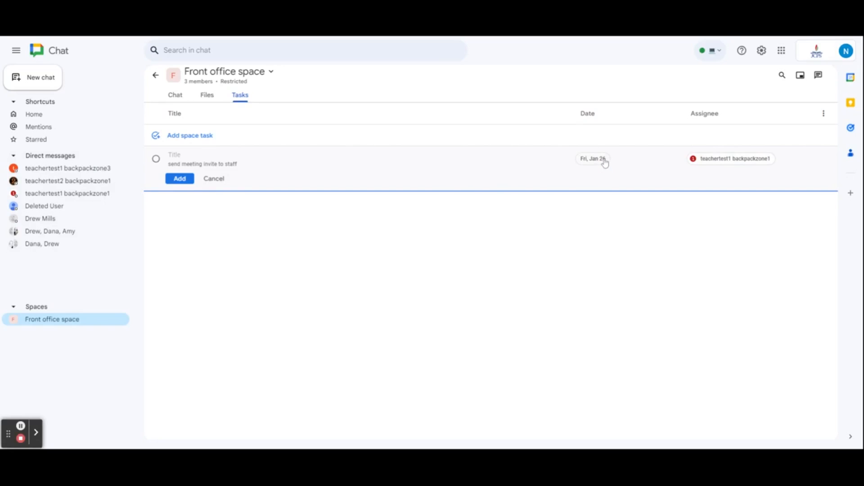
left_click(179, 178)
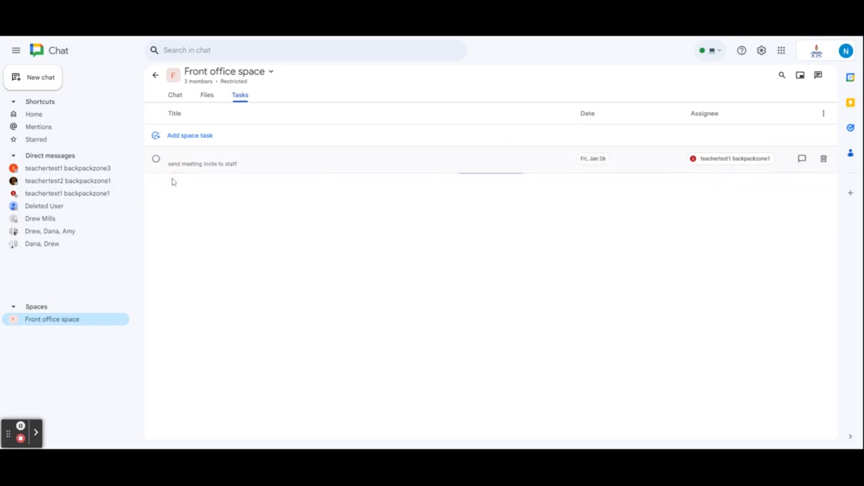
left_click(156, 160)
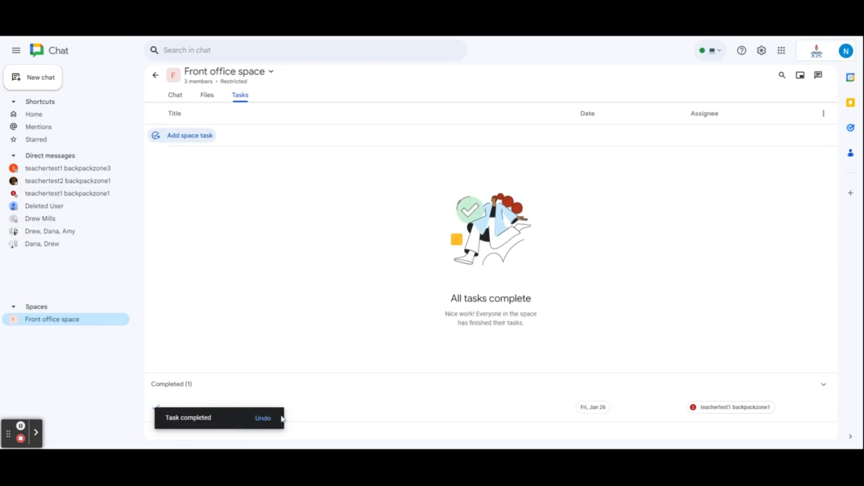
Step: Share the NEO Agenda document from Drive with the Front office space
left_click(206, 96)
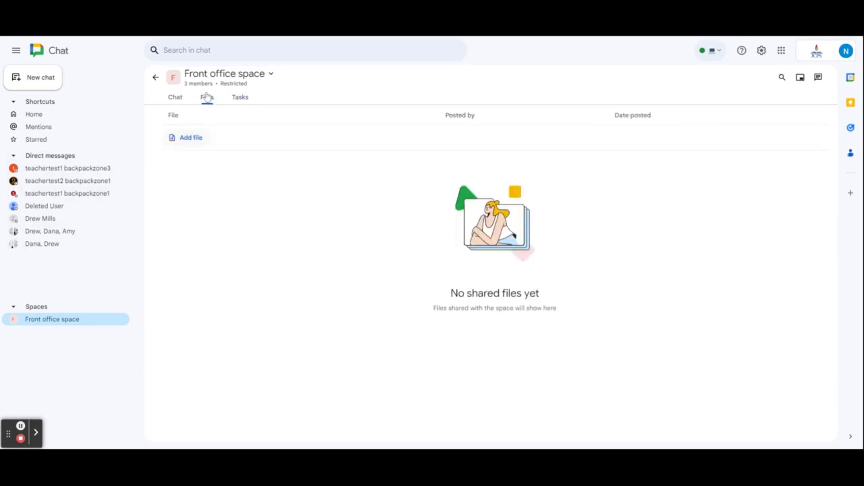
left_click(185, 137)
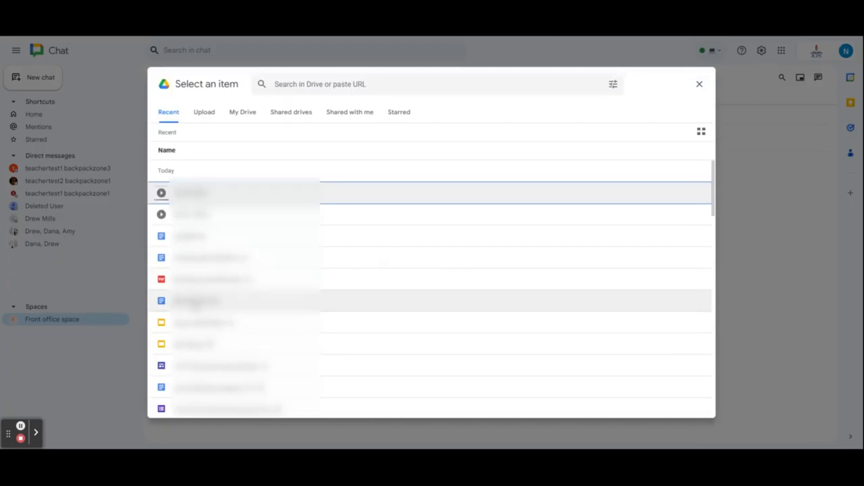
double_click(313, 301)
left_click(673, 411)
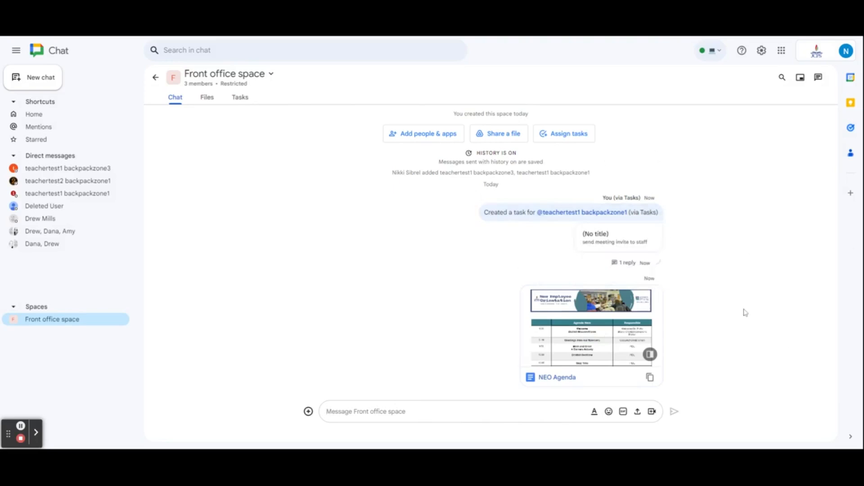
Step: Find the NEO Agenda's chat message from the space's file list, and browse the available spaces
left_click(206, 97)
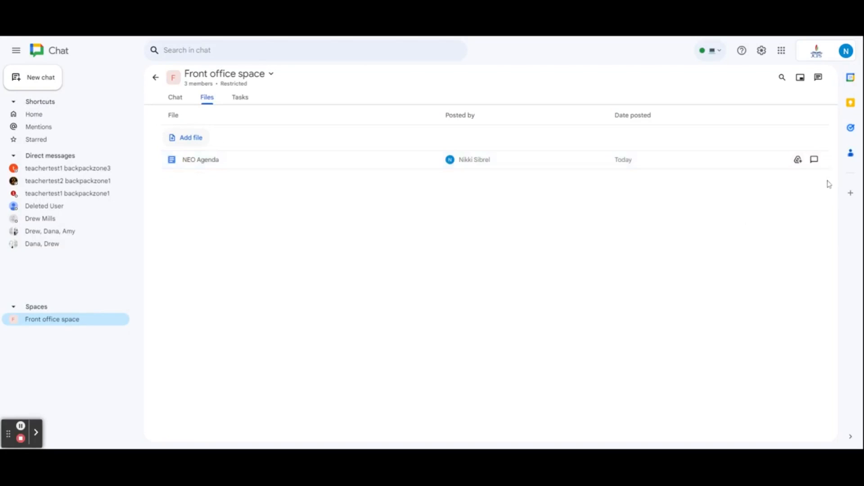
left_click(815, 160)
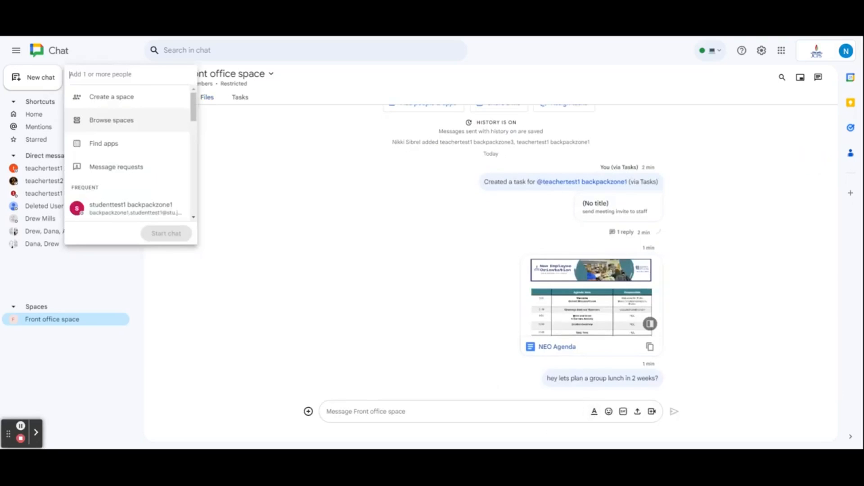
left_click(119, 120)
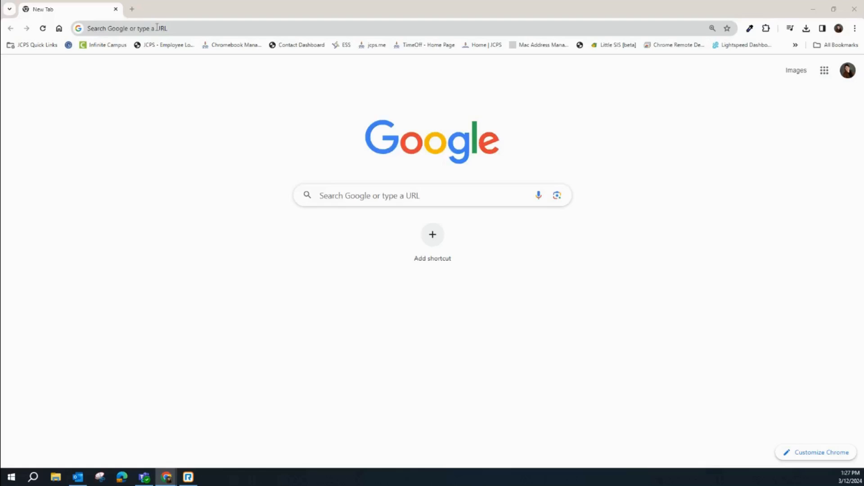
Step: Go to the JCPS Technical Learning Center website at jcps.me/tlc in the browser
left_click(156, 26)
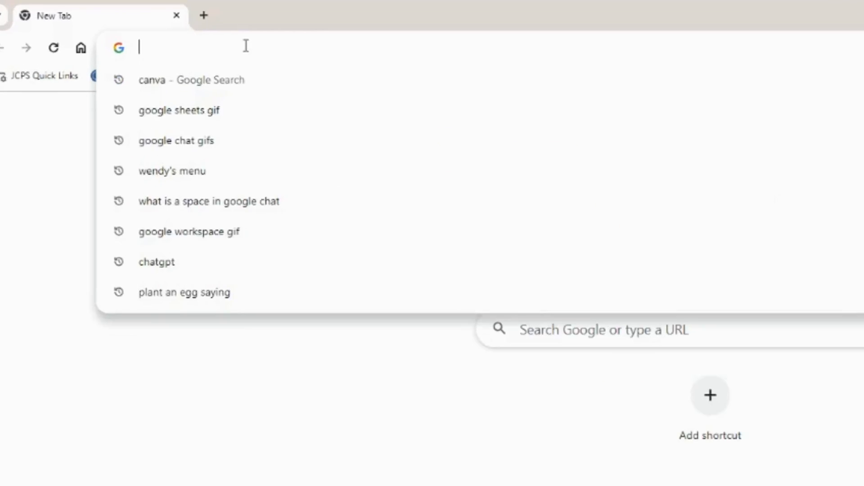
type("jcps.")
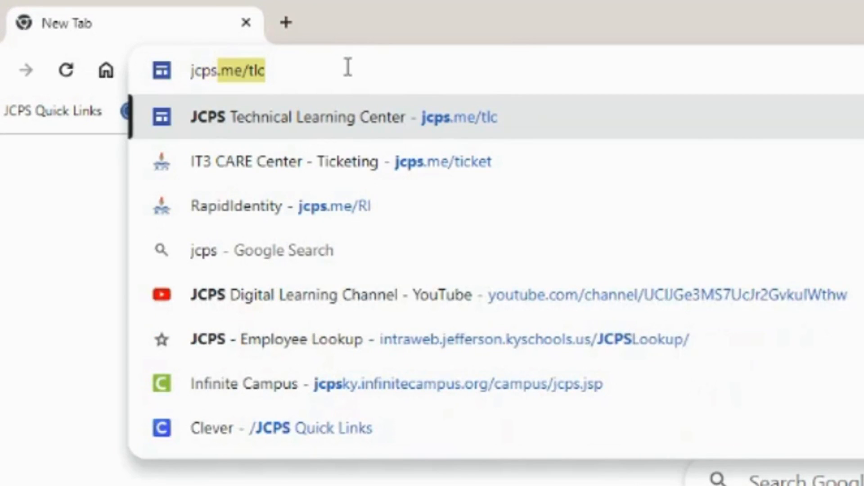
type("me/t")
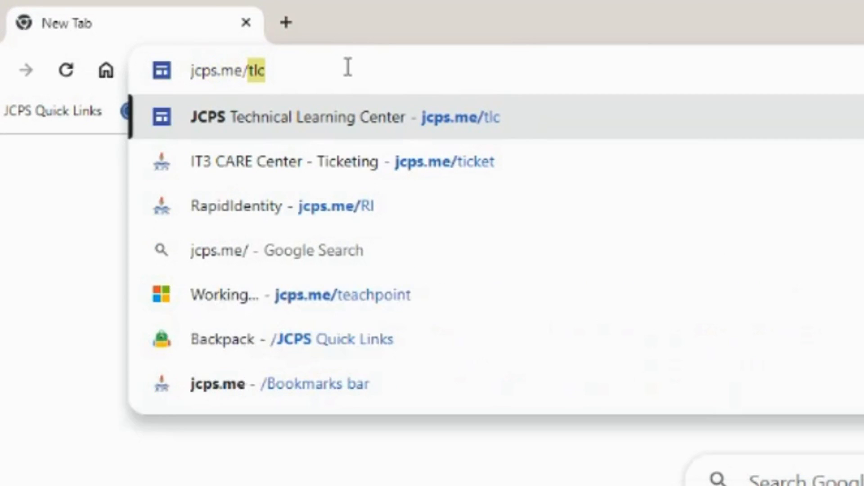
type("lc")
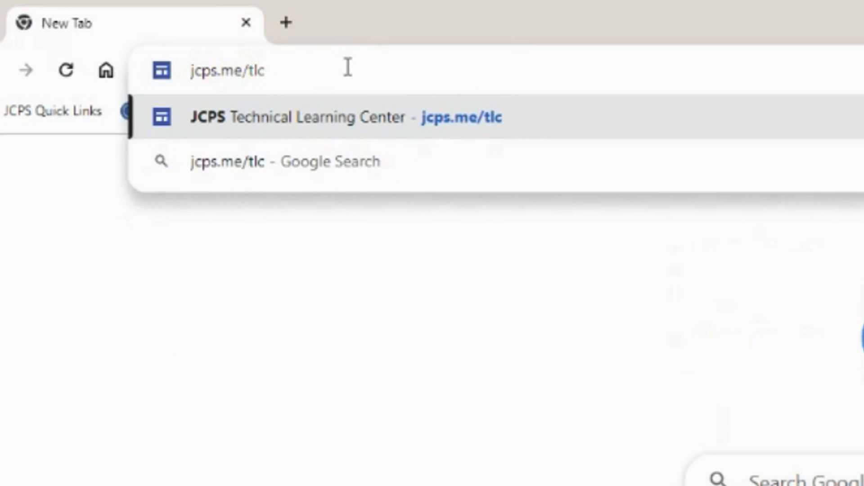
key("Return")
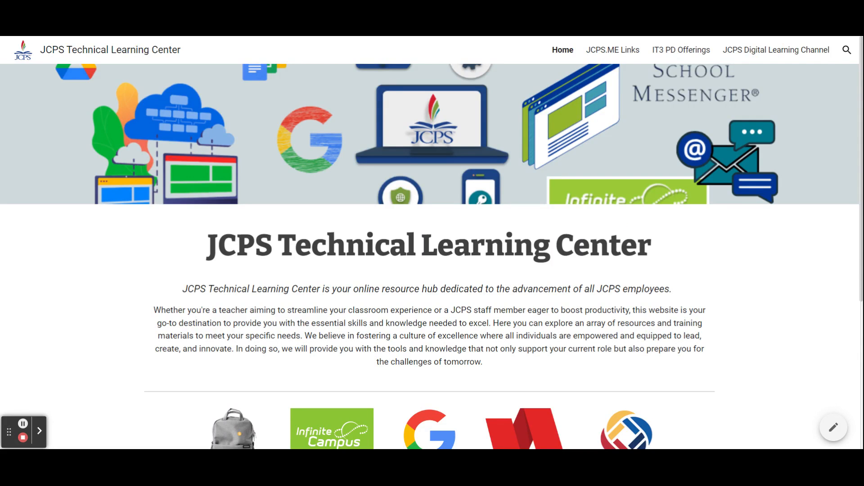
Step: Open the Intro to Google Workspace page through the site's Google For Education section
scroll(443, 234, "down", 3)
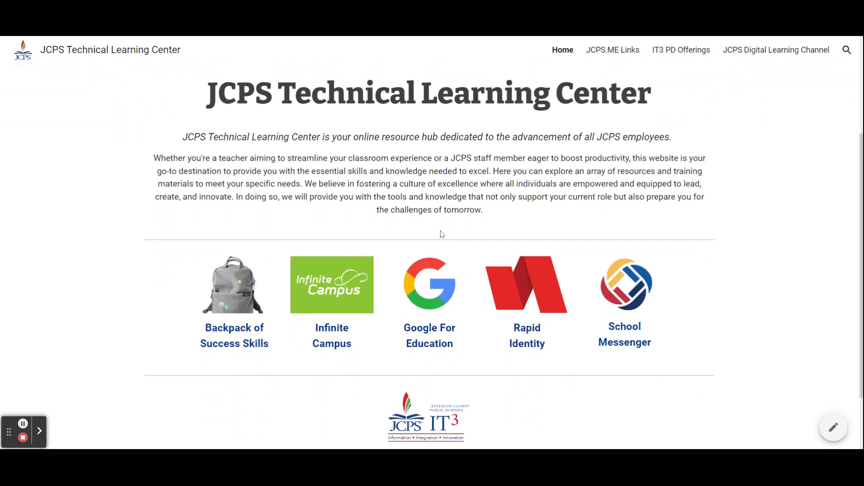
left_click(430, 295)
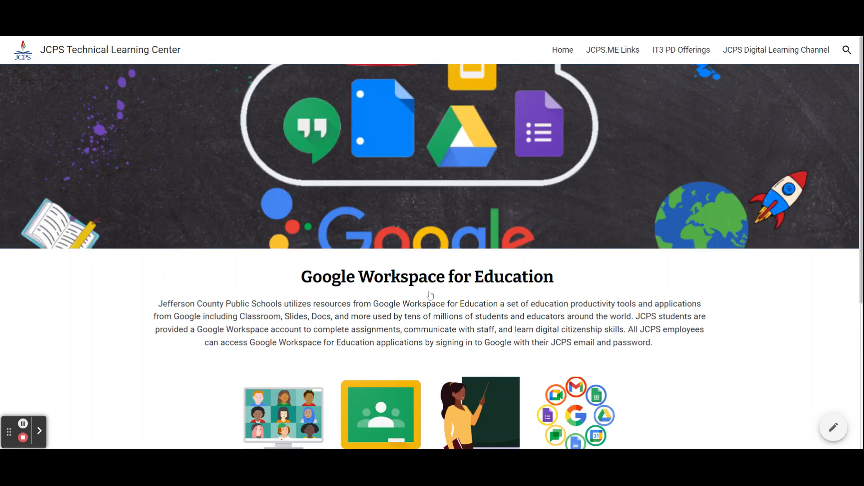
scroll(430, 294, "down", 3)
scroll(430, 294, "down", 1)
left_click(579, 261)
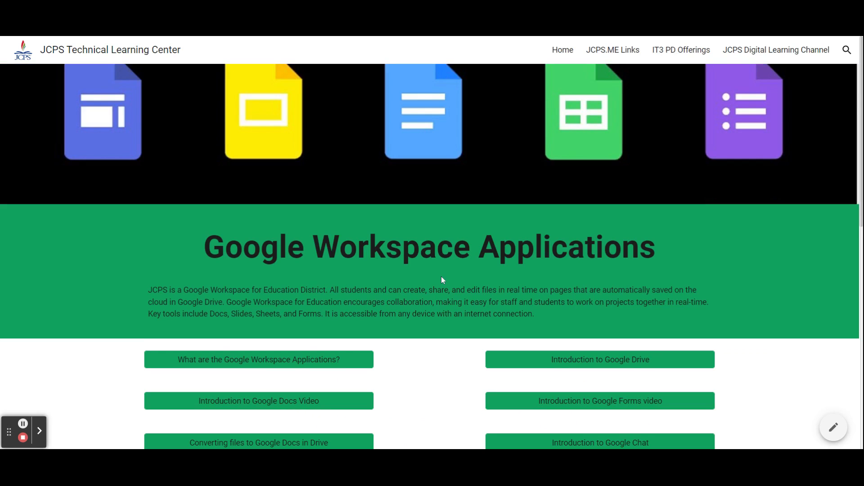
Step: Look over the training resources for Google Workspace applications and return to the Google Workspace for Education page
scroll(441, 277, "down", 2)
left_click(154, 41)
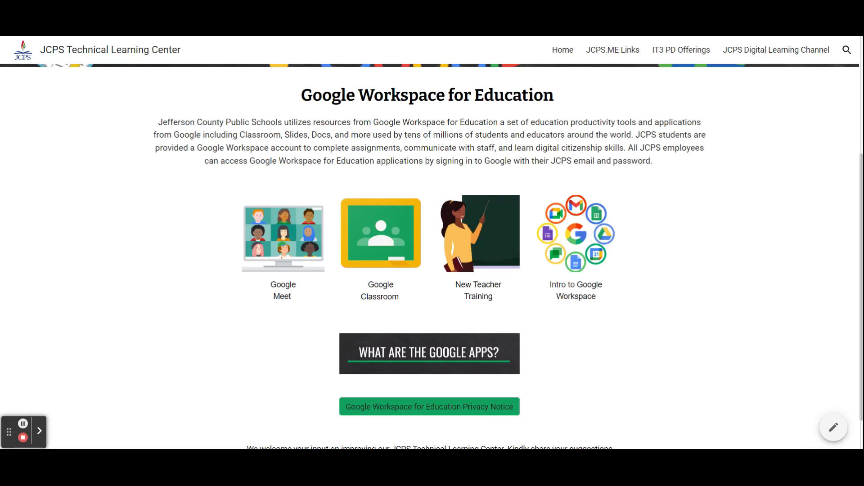
scroll(263, 134, "up", 4)
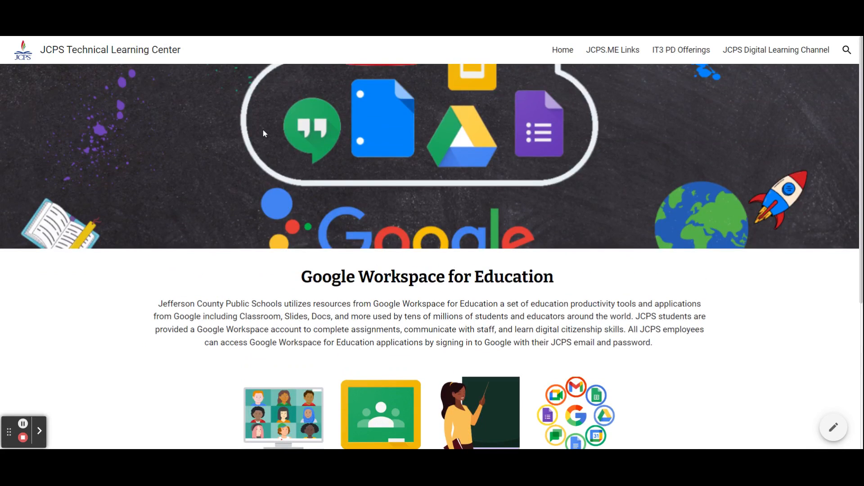